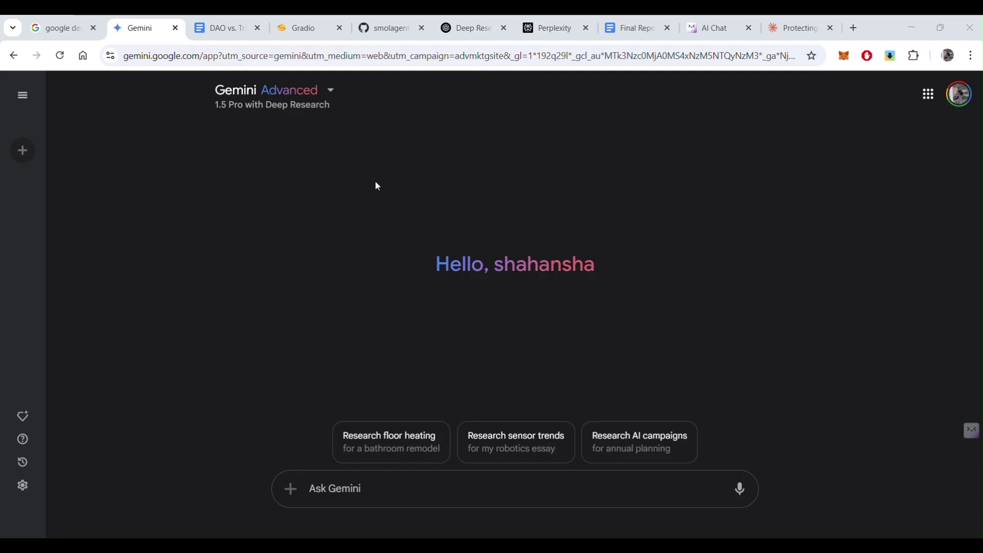
Switch to the Deep research agents note in Notepad and change the Google Gemini price to "1 month free + 25$/month".
{"action": "key", "text": "alt+Tab"}
{"action": "key", "text": "alt+Tab"}
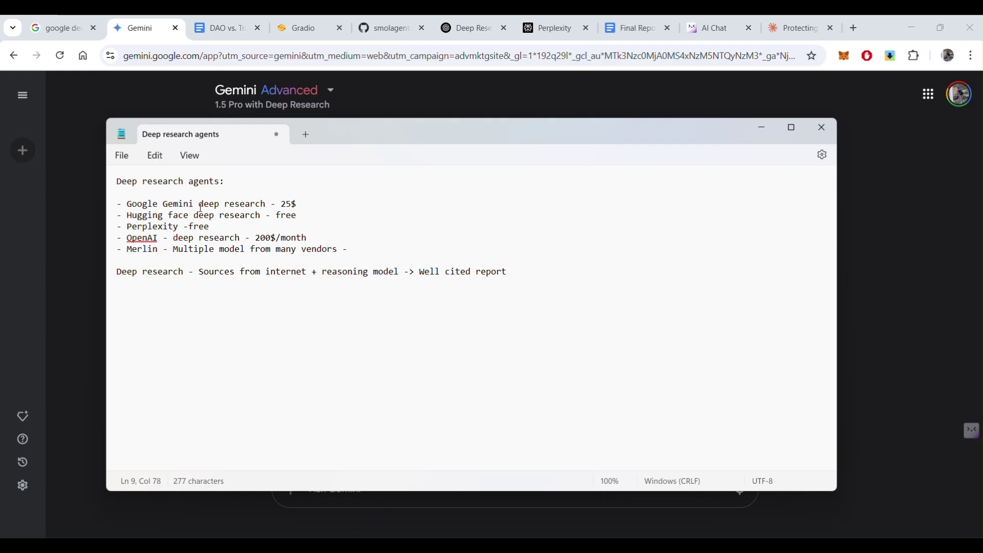
{"action": "left_click", "coordinate": [287, 204]}
{"action": "type", "text": "1 month free +"}
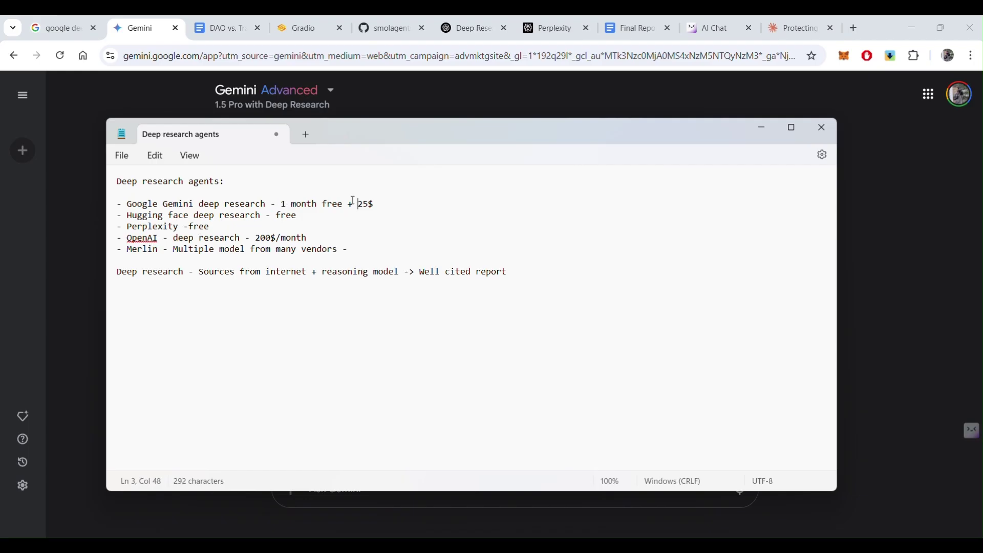
{"action": "left_click", "coordinate": [375, 204]}
{"action": "type", "text": "/month"}
{"action": "left_click", "coordinate": [189, 227]}
Return to the browser's "google deep research" results and open the Google Blog article "Try Deep Research and Gemini 2.0 Flash Experimental" to skim it.
{"action": "left_click", "coordinate": [467, 29]}
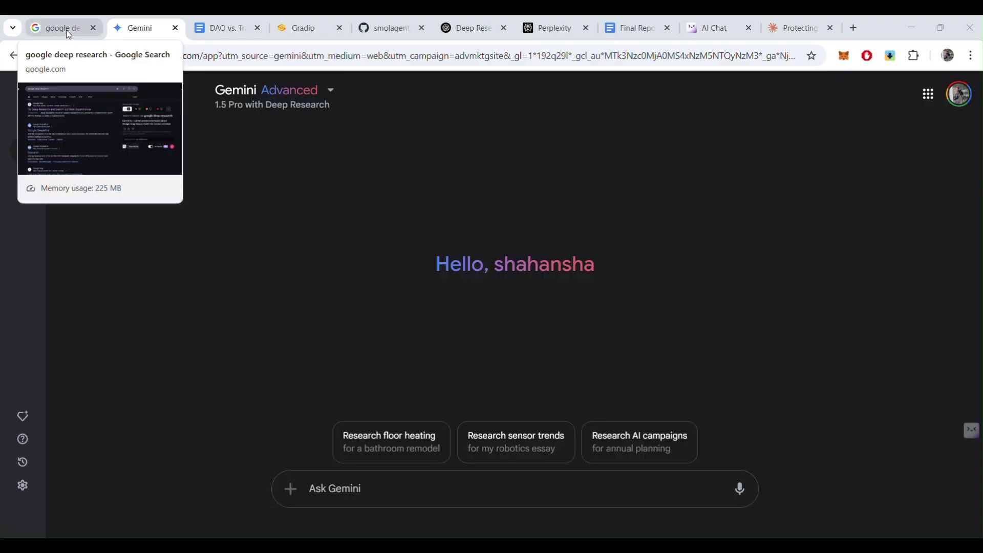
{"action": "left_click", "coordinate": [68, 32]}
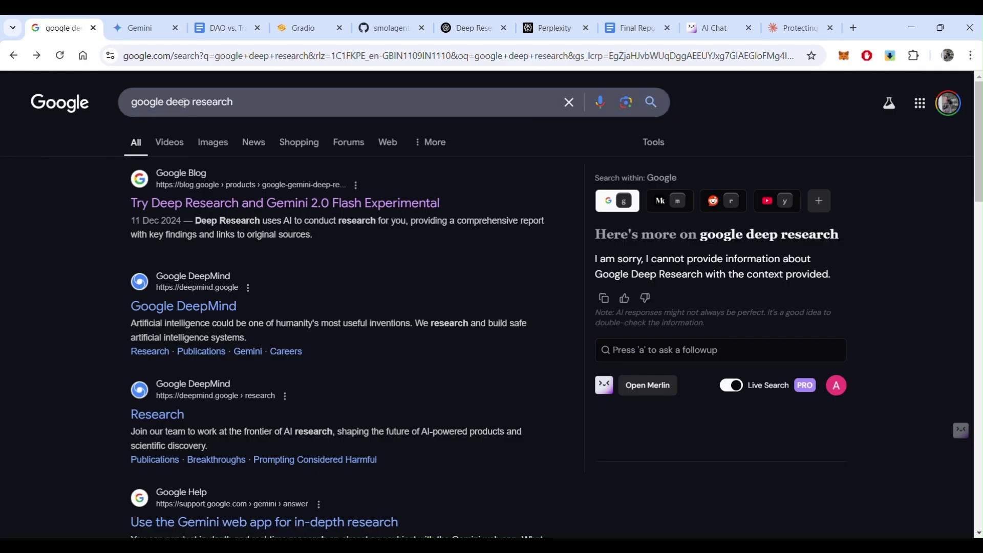
{"action": "left_click", "coordinate": [202, 205]}
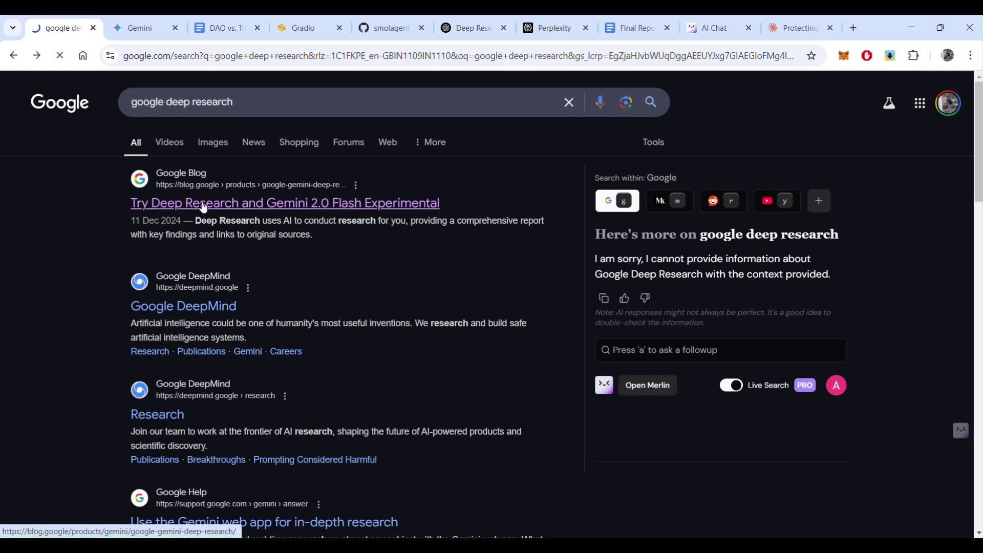
{"action": "scroll", "coordinate": [343, 278], "scroll_direction": "down", "scroll_amount": 10}
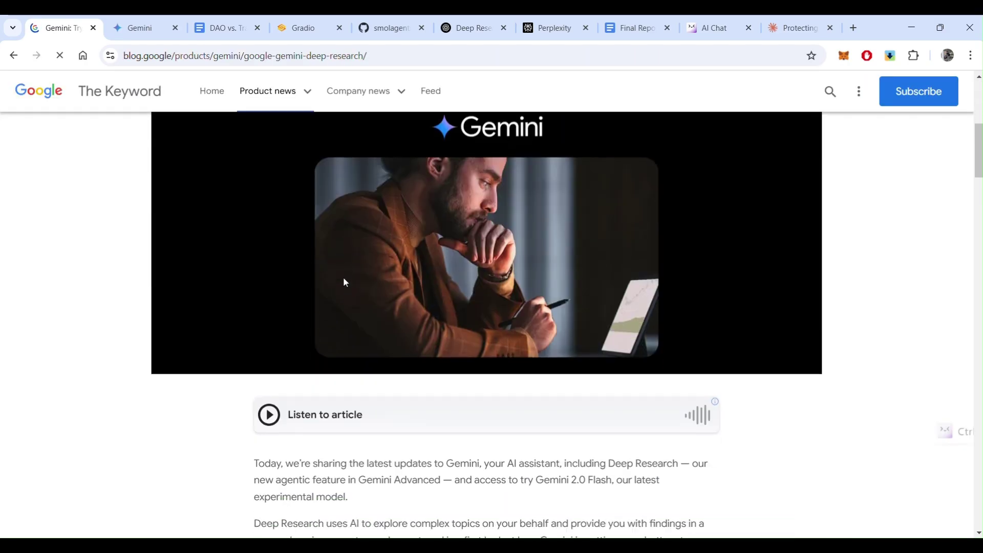
{"action": "scroll", "coordinate": [344, 278], "scroll_direction": "down", "scroll_amount": 15}
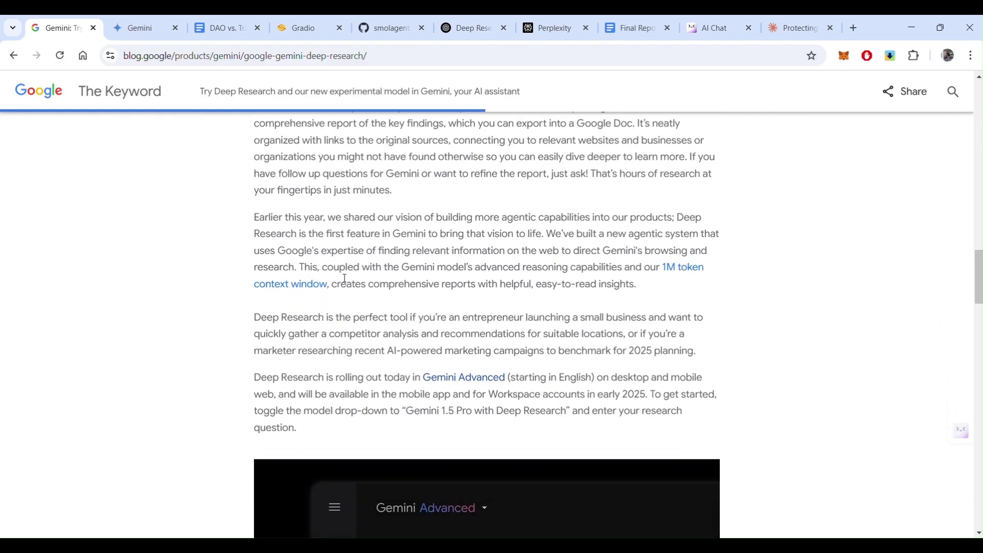
{"action": "scroll", "coordinate": [343, 278], "scroll_direction": "up", "scroll_amount": 3}
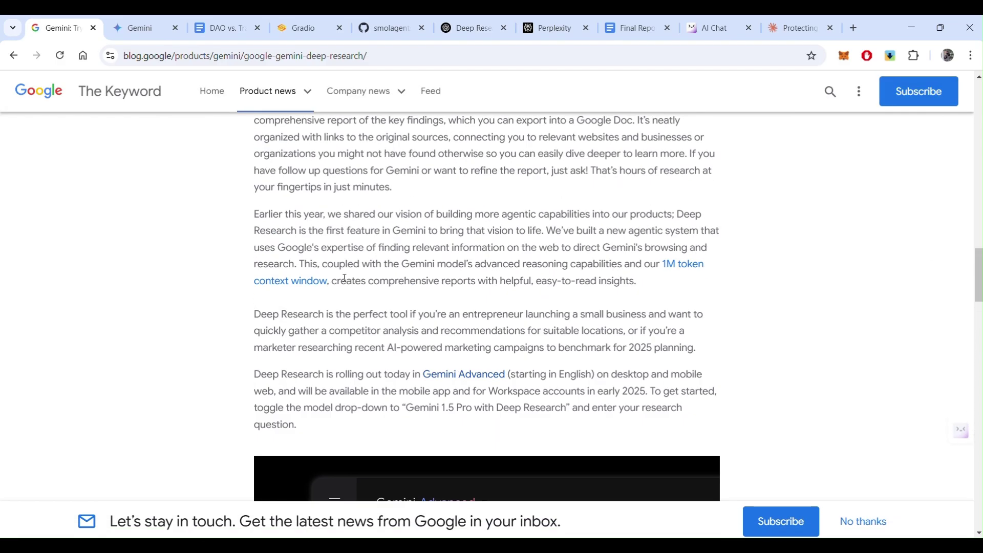
Follow the article's Gemini Advanced link, close the old Gemini tab, and choose the one-month no-charge trial.
{"action": "left_click", "coordinate": [453, 380]}
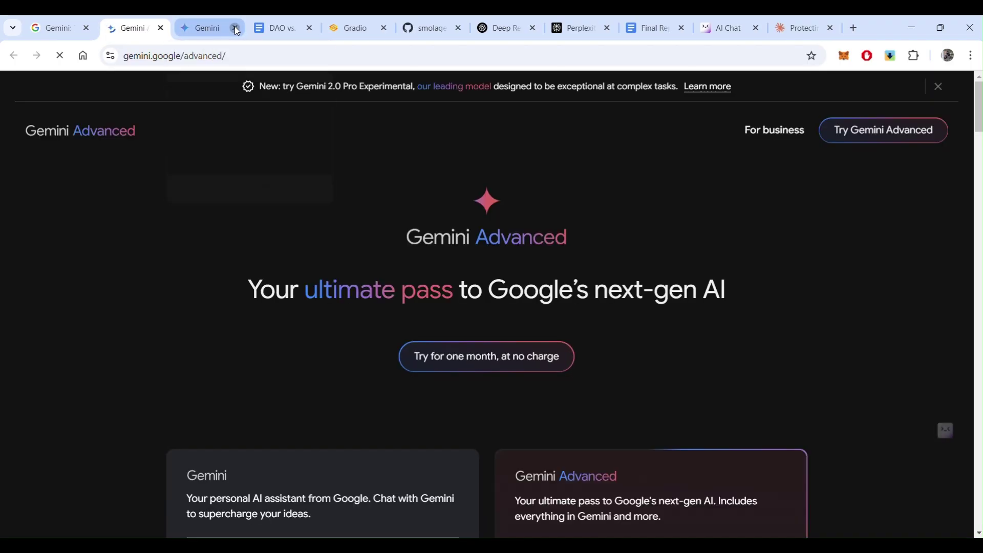
{"action": "left_click", "coordinate": [235, 27]}
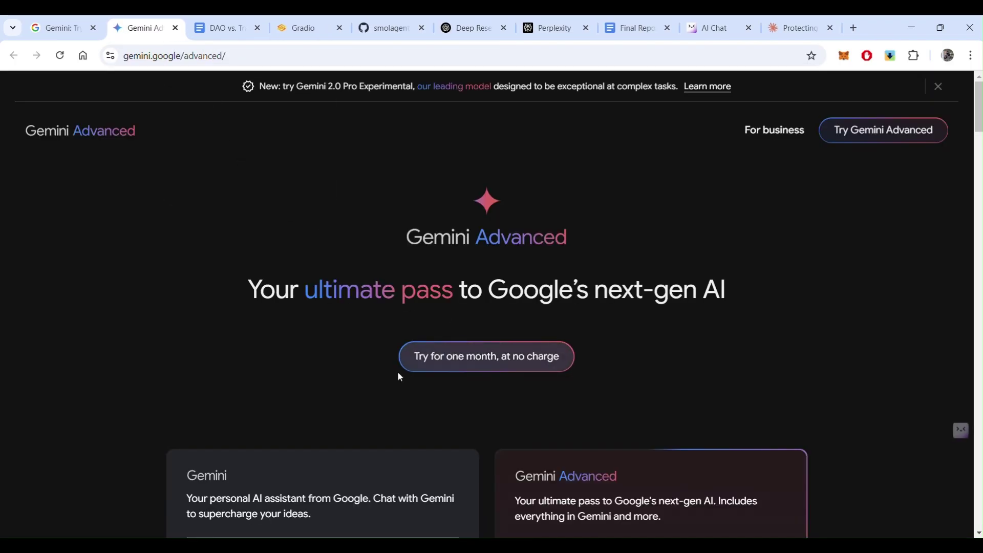
{"action": "left_click", "coordinate": [490, 364]}
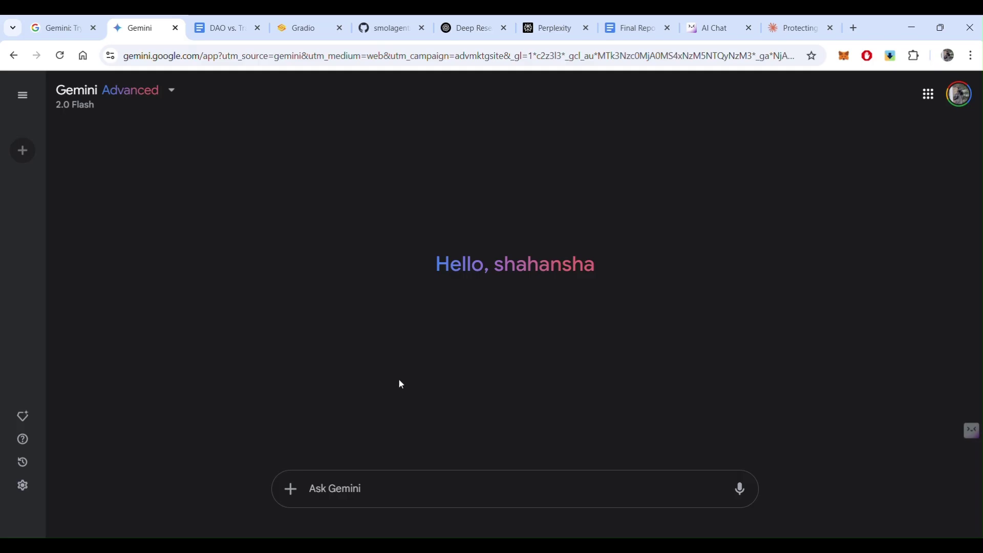
Select the 1.5 Pro with Deep Research model and submit the copied prompt about legal strategies against AI companies for unauthorized web scraping.
{"action": "left_click", "coordinate": [121, 100]}
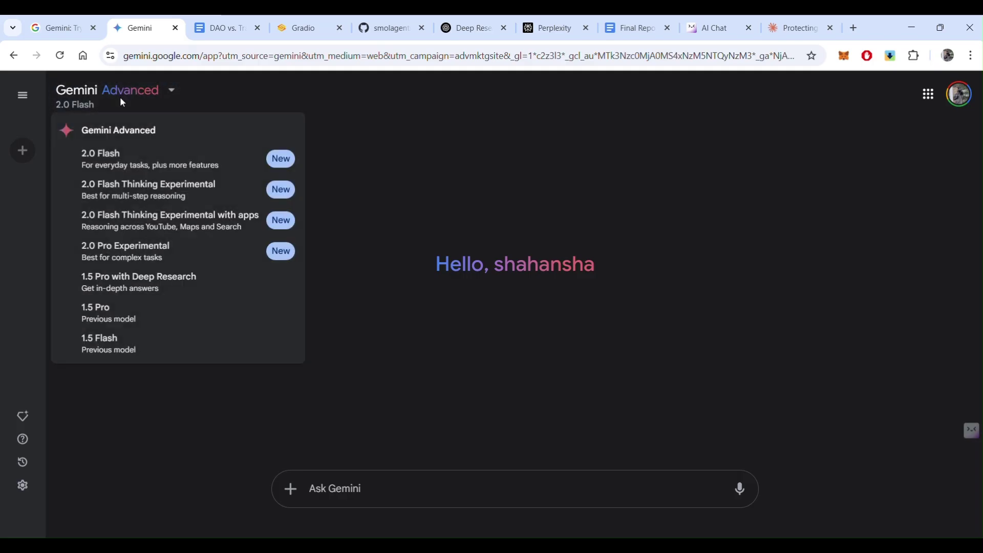
{"action": "left_click", "coordinate": [126, 285]}
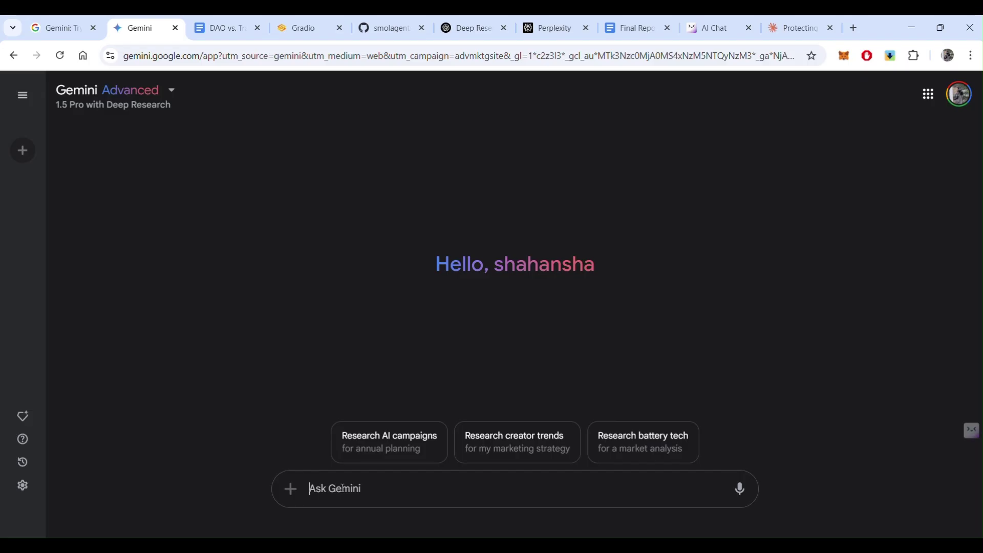
{"action": "key", "text": "ctrl+v"}
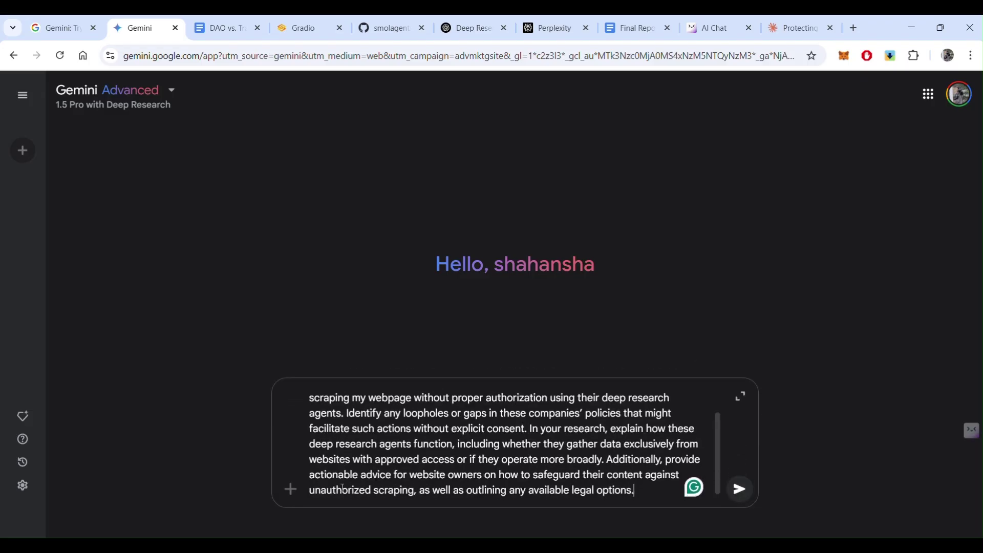
{"action": "scroll", "coordinate": [410, 434], "scroll_direction": "up", "scroll_amount": 1}
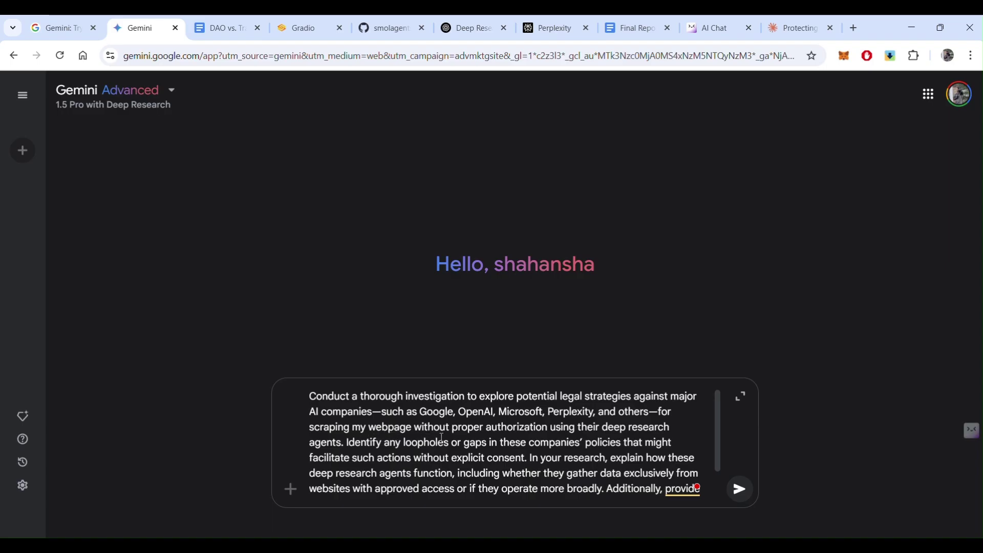
{"action": "type", "text": "actionable advice for website owners on how to safeguard their content against unauthorized scraping, as well as outlining any available legal options."}
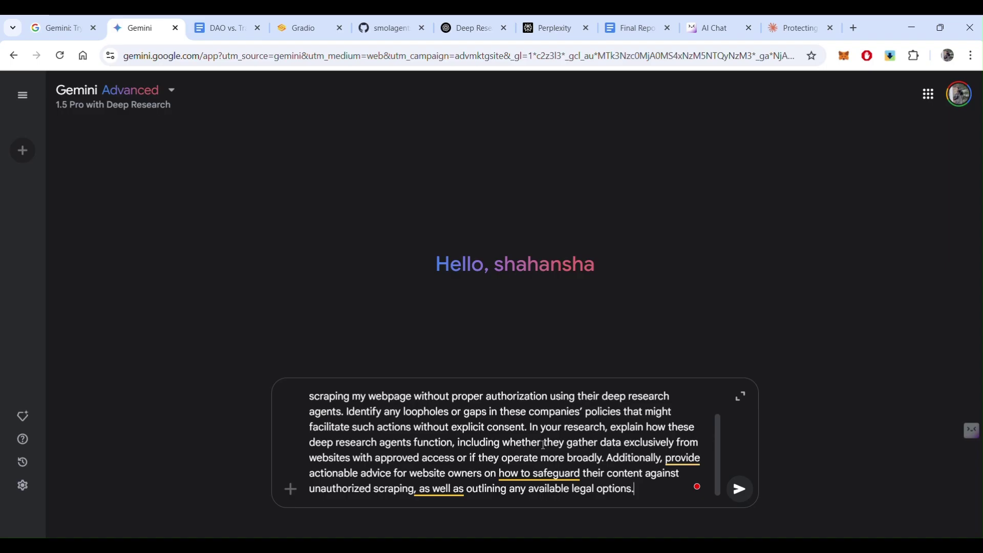
{"action": "scroll", "coordinate": [544, 445], "scroll_direction": "up", "scroll_amount": 1}
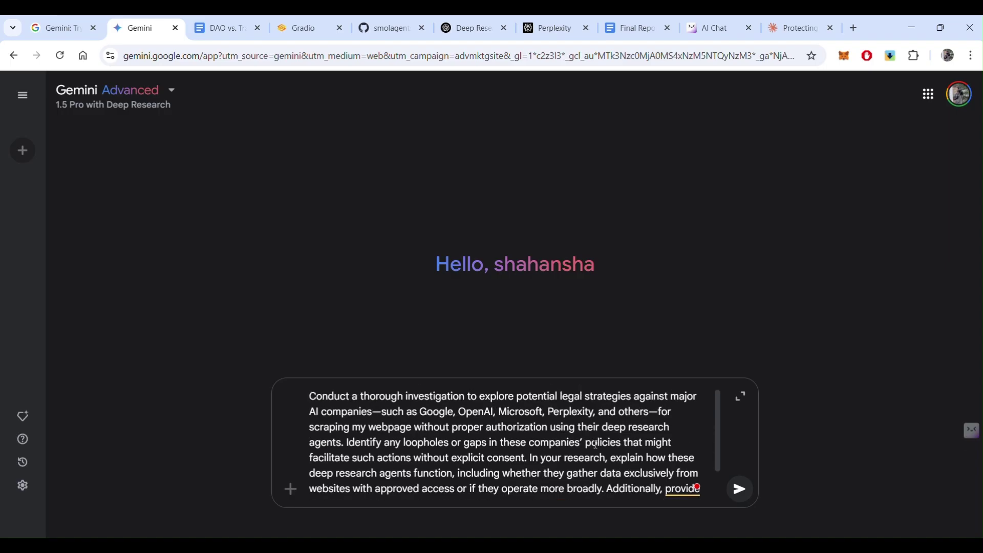
{"action": "scroll", "coordinate": [742, 494], "scroll_direction": "down", "scroll_amount": 1}
{"action": "left_click", "coordinate": [740, 490]}
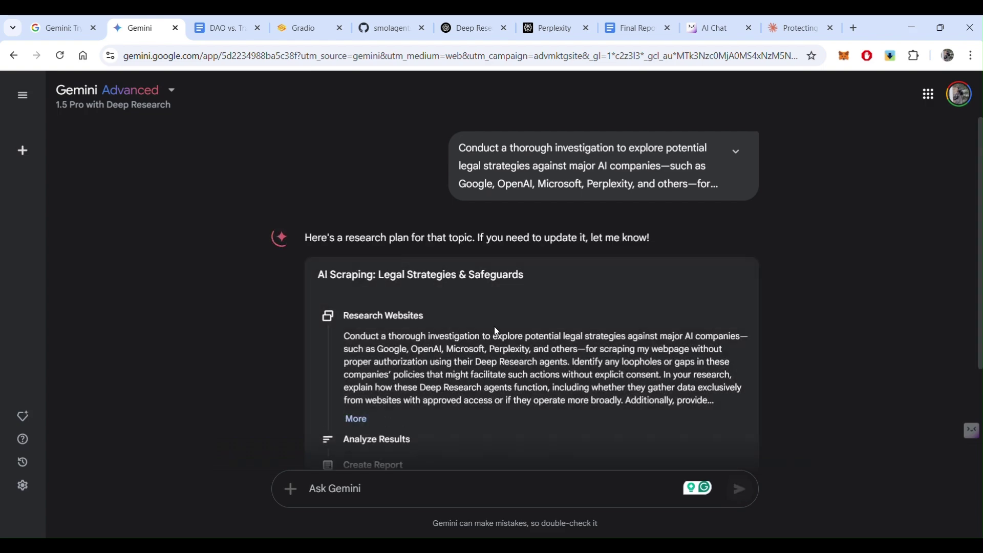
Review the AI Scraping: Legal Strategies & Safeguards research plan and start the research without editing it.
{"action": "scroll", "coordinate": [495, 327], "scroll_direction": "down", "scroll_amount": 2}
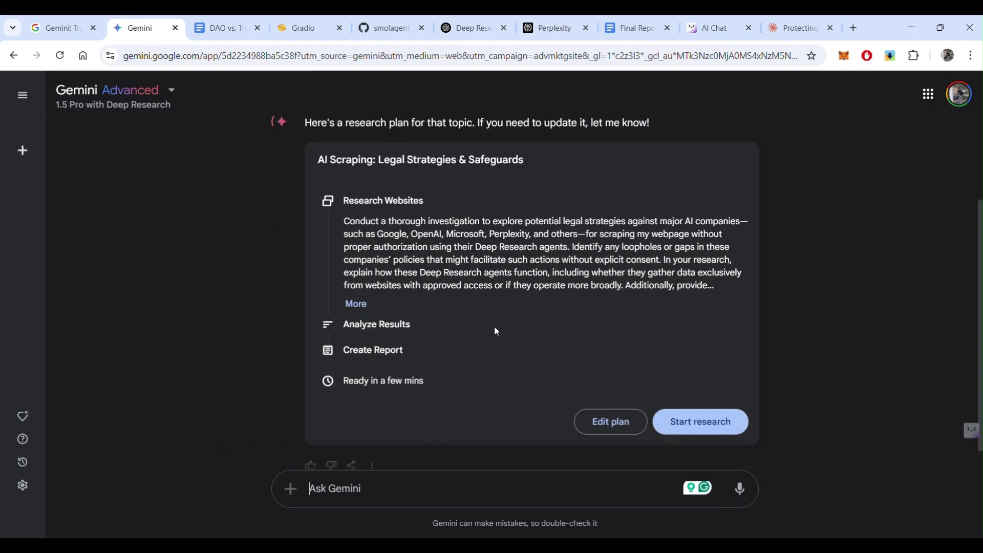
{"action": "scroll", "coordinate": [315, 215], "scroll_direction": "up", "scroll_amount": 3}
{"action": "scroll", "coordinate": [453, 327], "scroll_direction": "down", "scroll_amount": 1}
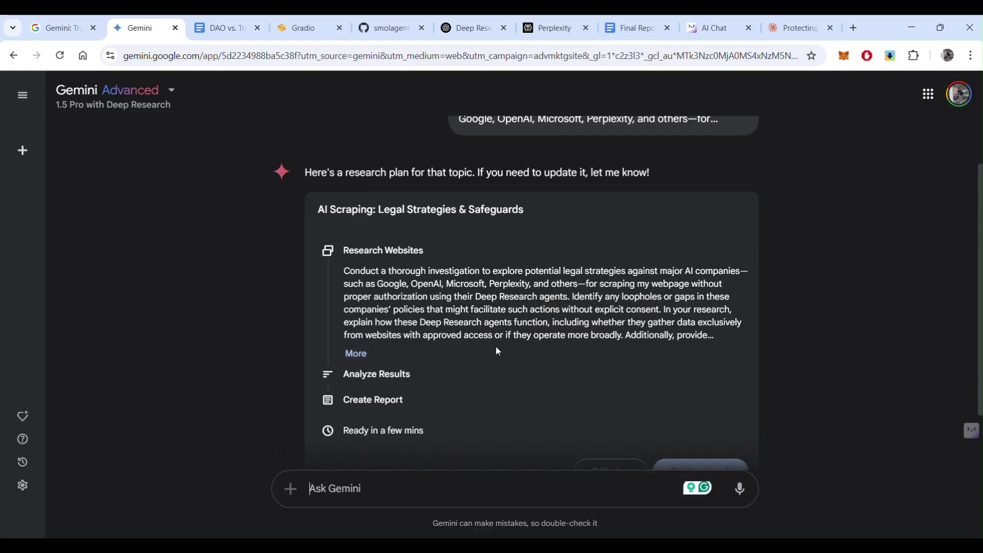
{"action": "scroll", "coordinate": [480, 349], "scroll_direction": "down", "scroll_amount": 1}
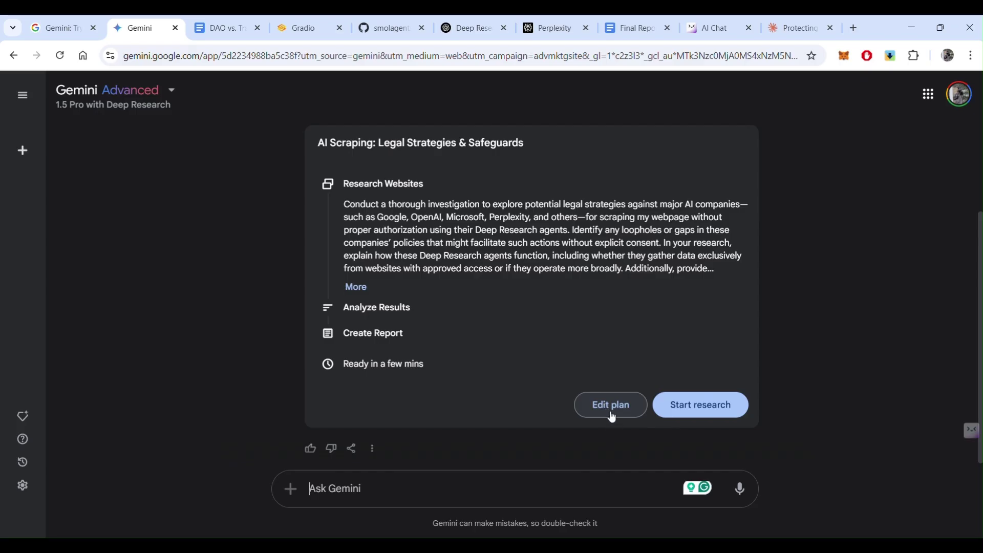
{"action": "left_click", "coordinate": [692, 405]}
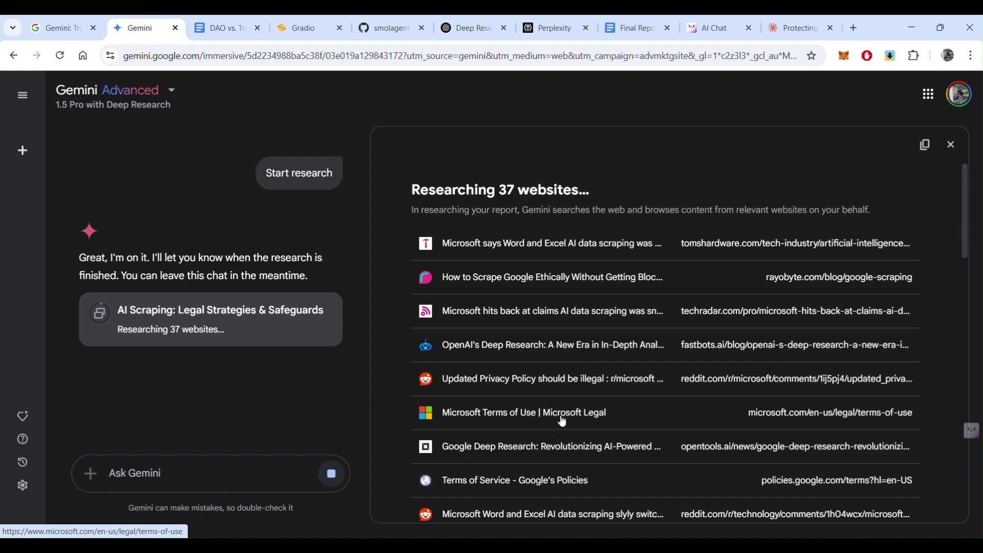
Examine the list of source websites being researched for the AI scraping report.
{"action": "scroll", "coordinate": [562, 421], "scroll_direction": "down", "scroll_amount": 1}
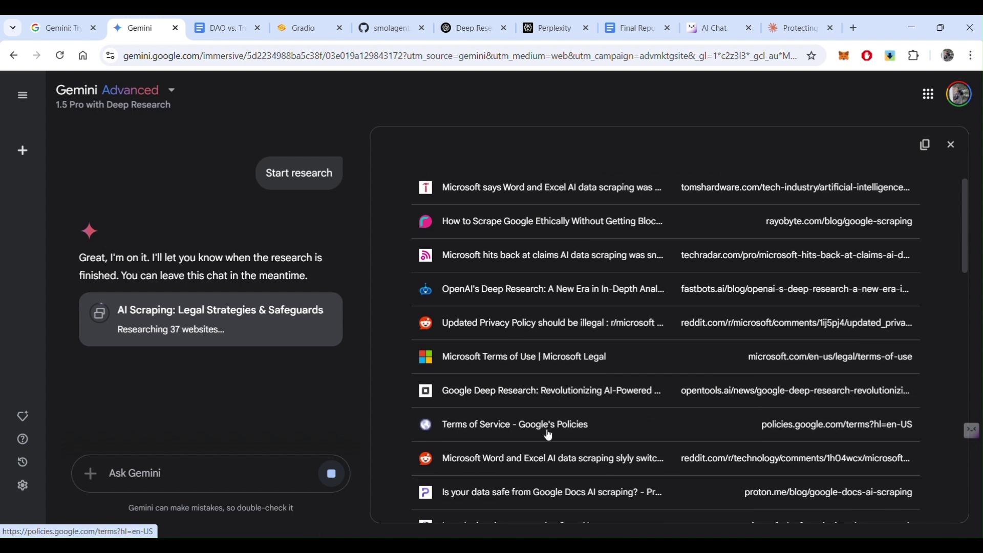
{"action": "scroll", "coordinate": [512, 377], "scroll_direction": "down", "scroll_amount": 2}
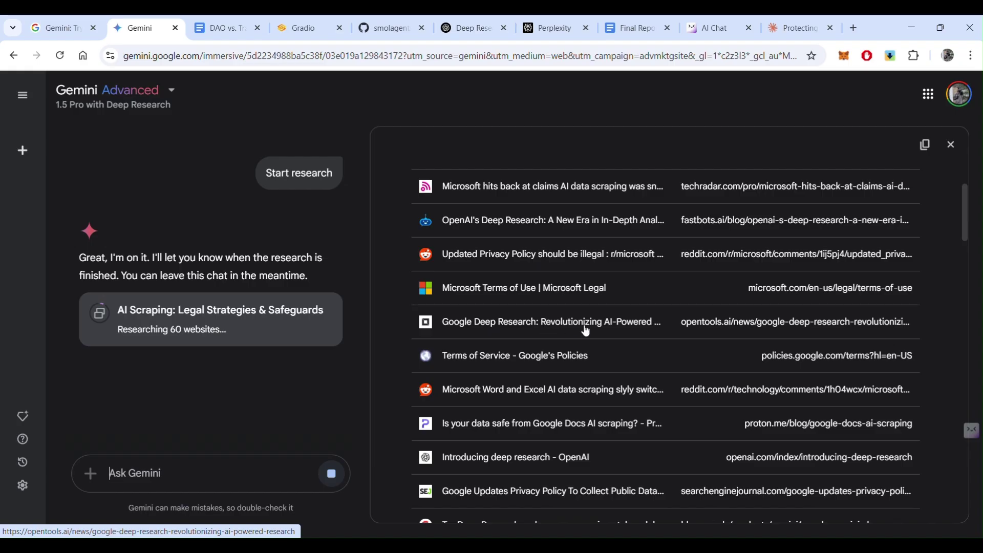
{"action": "scroll", "coordinate": [553, 358], "scroll_direction": "down", "scroll_amount": 2}
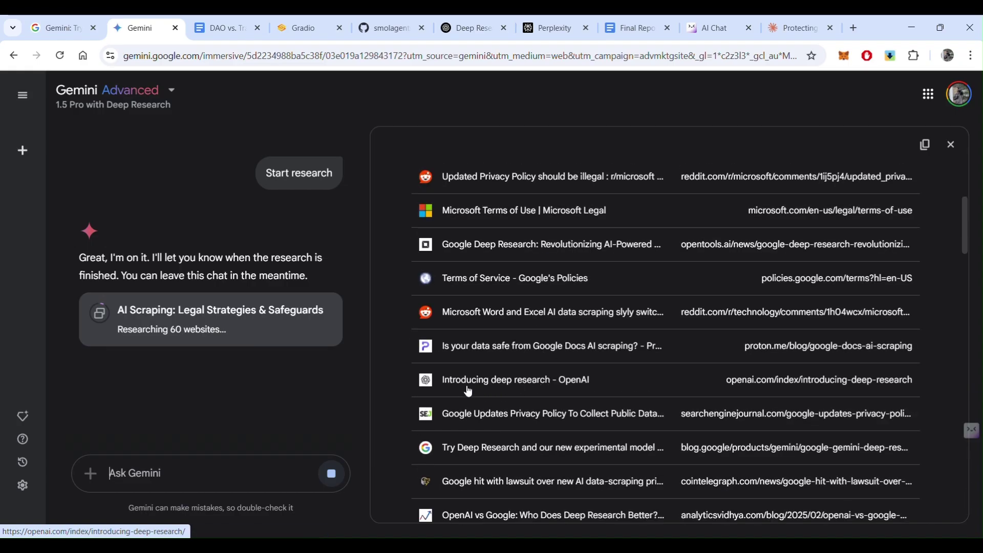
{"action": "scroll", "coordinate": [599, 394], "scroll_direction": "down", "scroll_amount": 2}
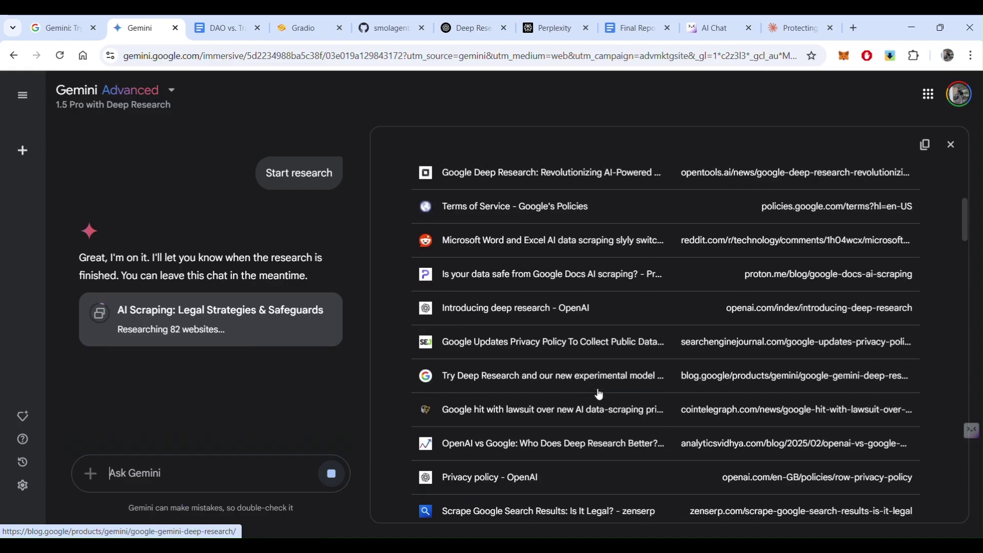
{"action": "scroll", "coordinate": [523, 435], "scroll_direction": "down", "scroll_amount": 2}
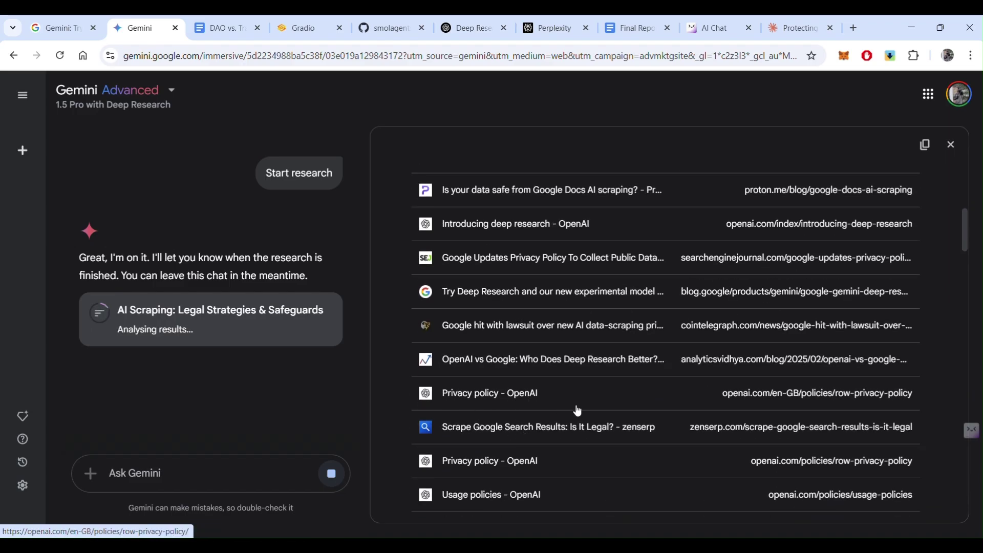
{"action": "scroll", "coordinate": [571, 410], "scroll_direction": "down", "scroll_amount": 2}
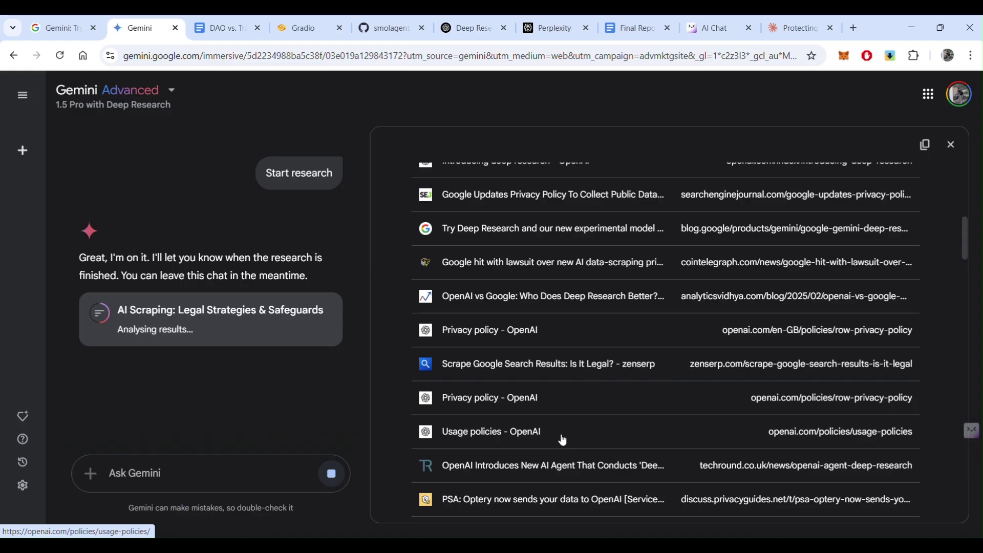
{"action": "scroll", "coordinate": [563, 441], "scroll_direction": "up", "scroll_amount": 6}
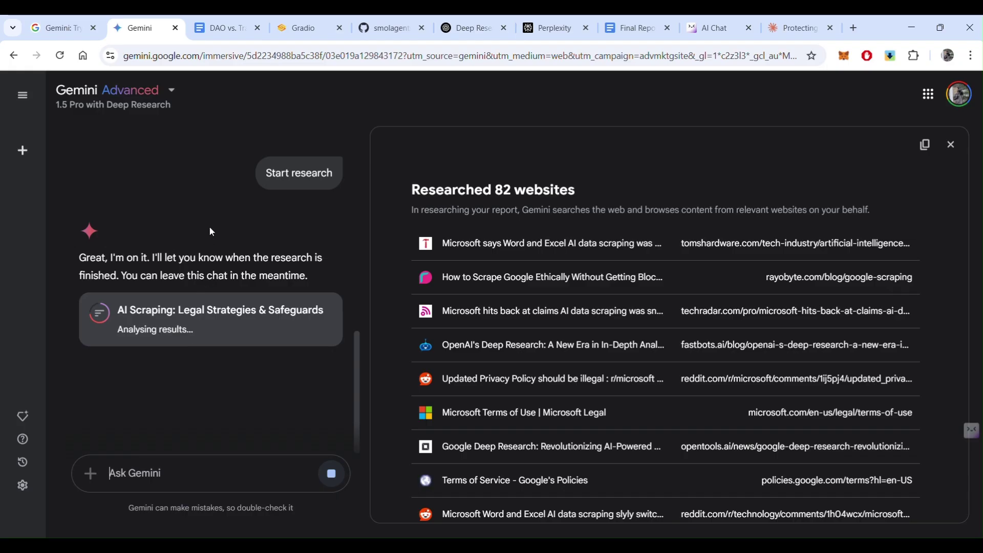
In the Gradio browser tab, run a web search for "huggingface open deep research agent".
{"action": "left_click", "coordinate": [290, 39]}
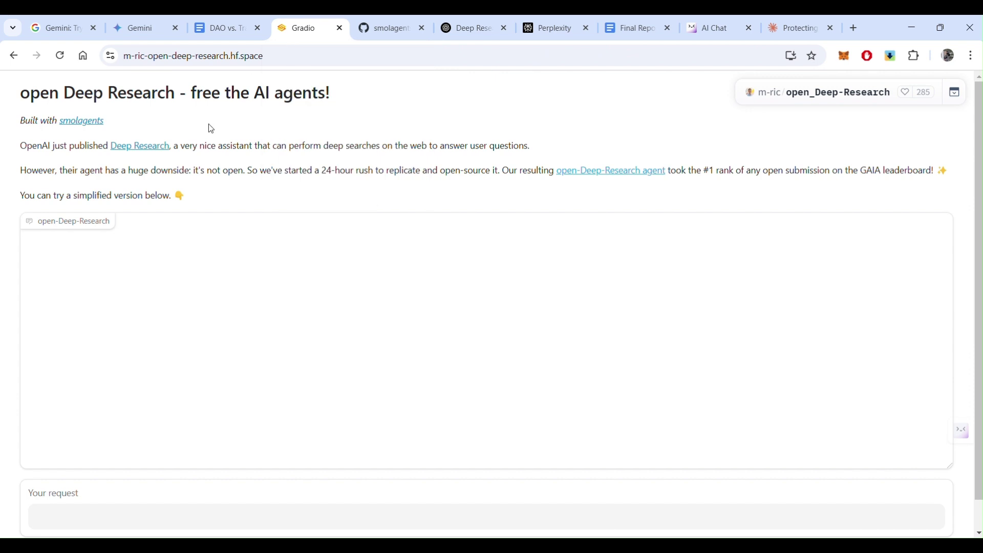
{"action": "left_click", "coordinate": [185, 58]}
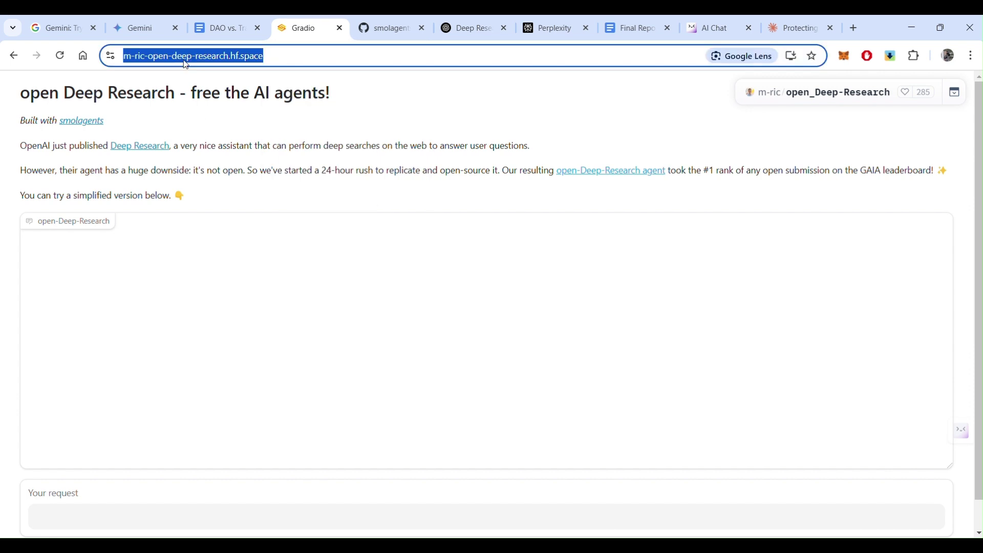
{"action": "type", "text": "hudding"}
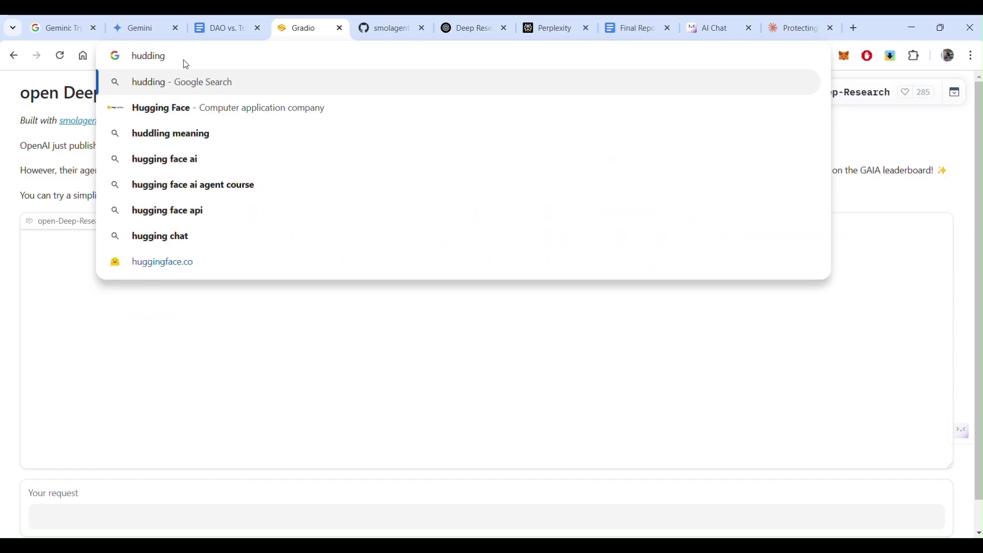
{"action": "key", "text": "BackSpace"}
{"action": "key", "text": "BackSpace"}
{"action": "key", "text": "BackSpace"}
{"action": "key", "text": "BackSpace"}
{"action": "key", "text": "BackSpace"}
{"action": "type", "text": "ggingface"}
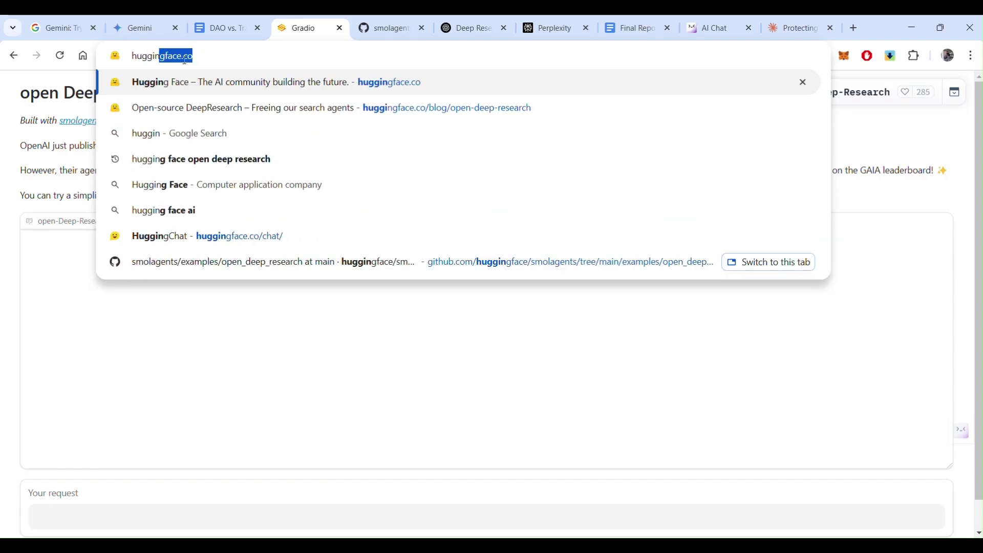
{"action": "type", "text": " o"}
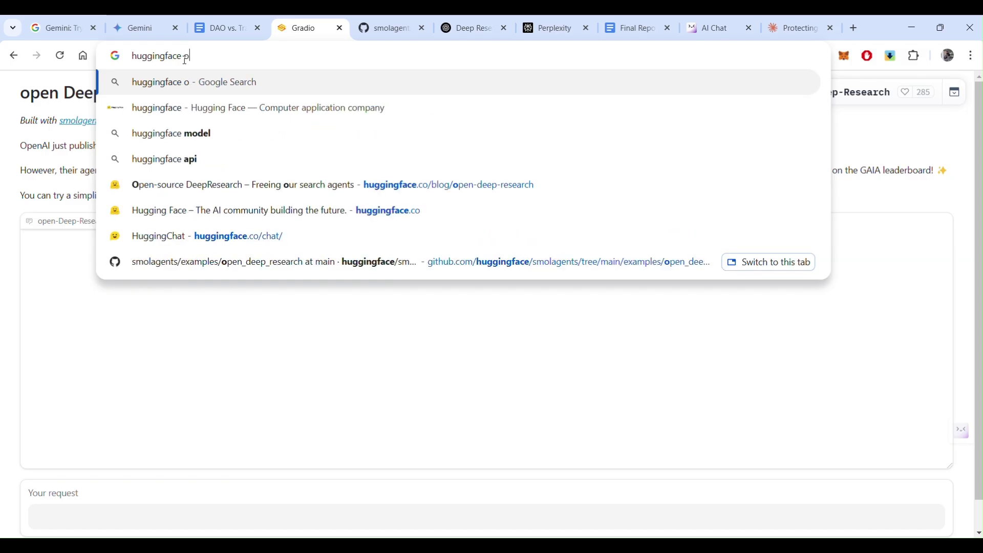
{"action": "type", "text": "pen deep"}
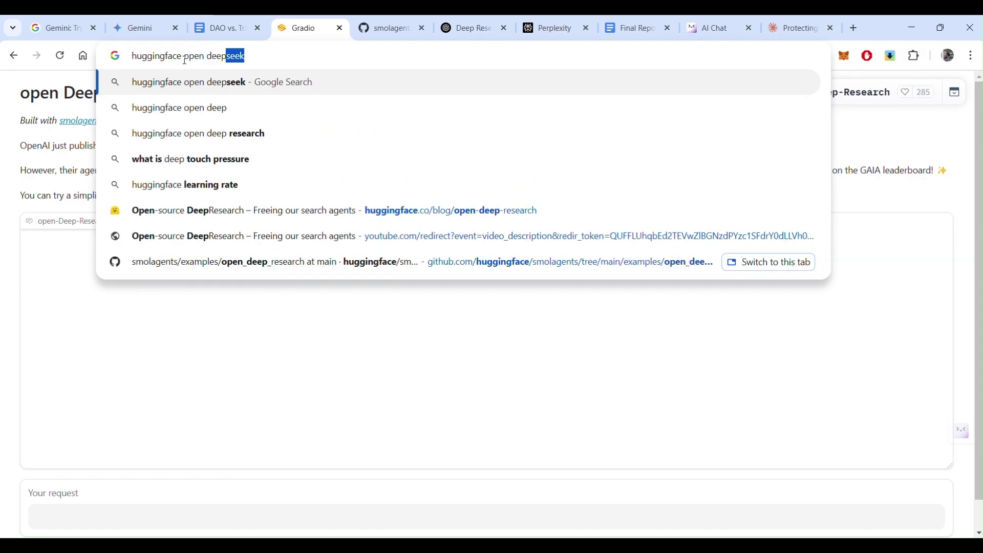
{"action": "type", "text": " research agent"}
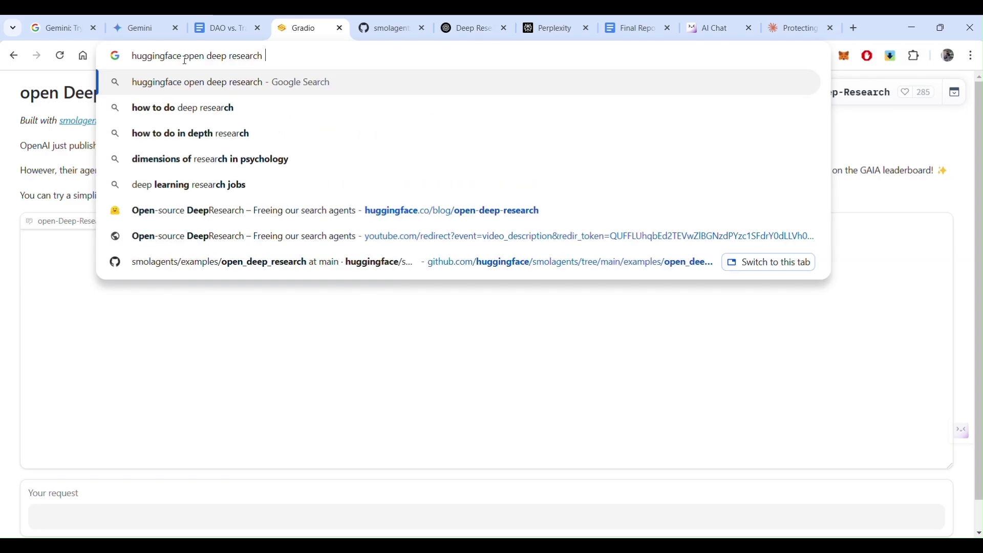
{"action": "key", "text": "Return"}
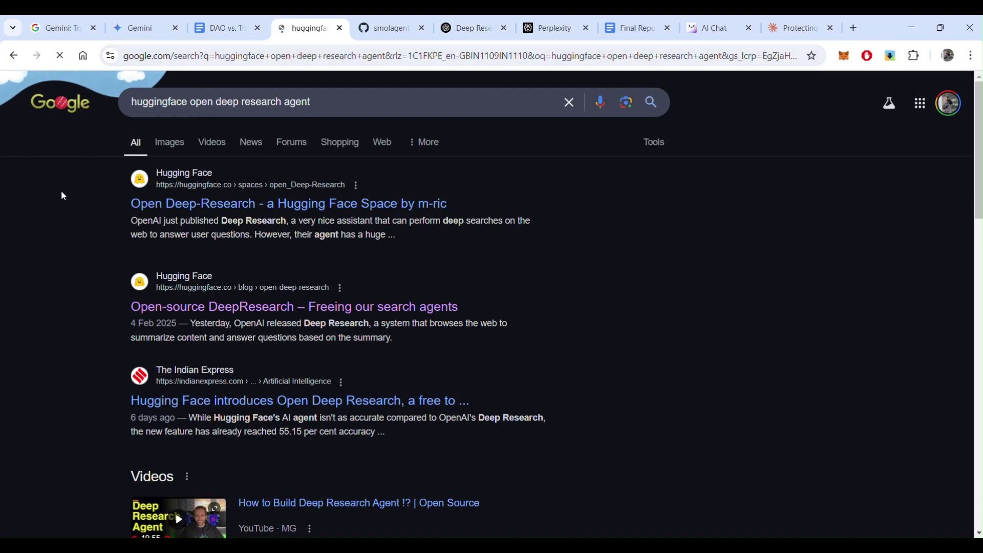
Open the Open Deep-Research Hugging Face Space from the results and submit the copied prompt about legal strategies against AI companies for unauthorized scraping.
{"action": "left_click", "coordinate": [176, 208]}
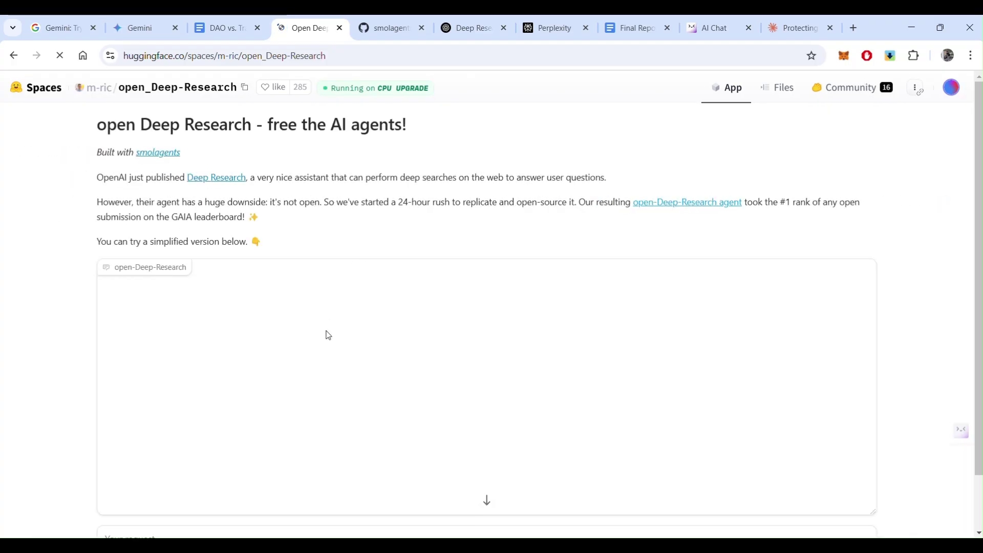
{"action": "scroll", "coordinate": [342, 374], "scroll_direction": "down", "scroll_amount": 1}
{"action": "scroll", "coordinate": [342, 374], "scroll_direction": "up", "scroll_amount": 1}
{"action": "scroll", "coordinate": [342, 374], "scroll_direction": "down", "scroll_amount": 1}
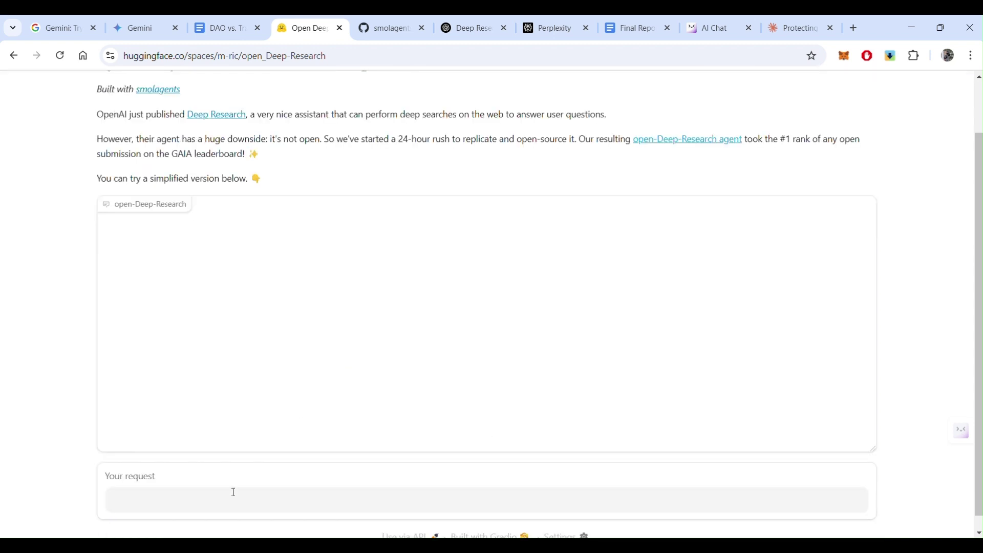
{"action": "type", "text": "Conduct a thorough investigation to explore potential legal strategies against major AI companies—such as Google, OpenAI, Microsoft, Perplexity, and others—for scraping my webpage without proper authorization using their deep research agents. Identify any loopholes or gaps in these companies’ policies that might facilitate such actions without explicit consent. In your research, explain how these deep research agents function, including whether they gather data exclusively from websites with approved access or if they operate more broadly. Additionally, provide actionable advice for website owners on how to safeguard their content against unauthorized scraping, as well as outlining any available legal options."}
{"action": "scroll", "coordinate": [233, 492], "scroll_direction": "down", "scroll_amount": 1}
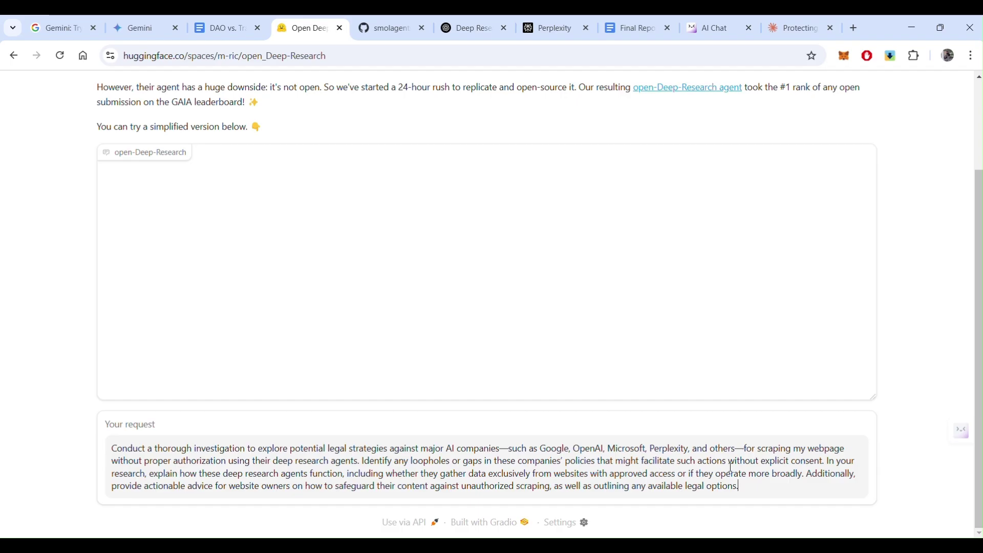
{"action": "key", "text": "Return"}
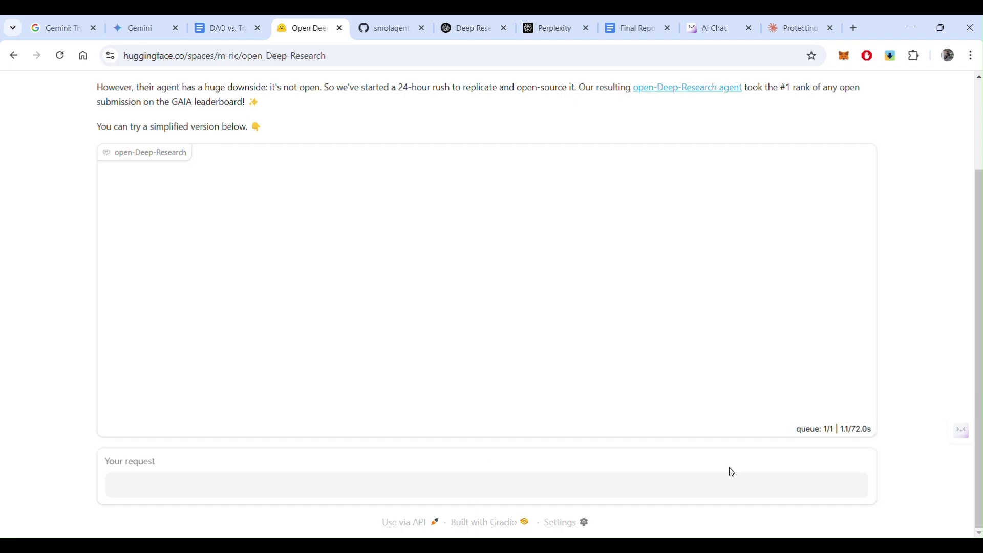
{"action": "scroll", "coordinate": [593, 335], "scroll_direction": "up", "scroll_amount": 2}
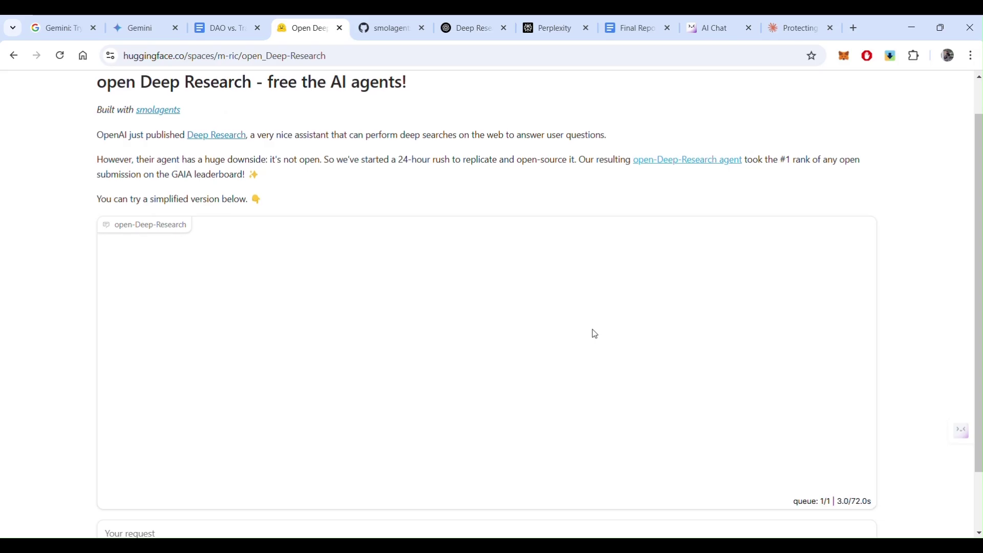
{"action": "scroll", "coordinate": [595, 334], "scroll_direction": "down", "scroll_amount": 1}
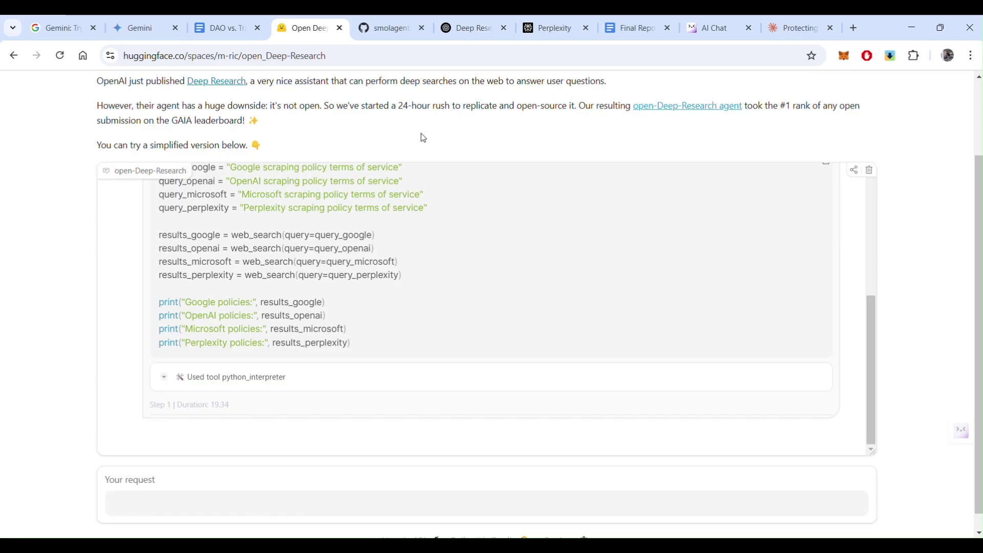
Look over the smolagents open_deep_research repository on GitHub, including its file list and the README's installation and run instructions.
{"action": "left_click", "coordinate": [369, 32]}
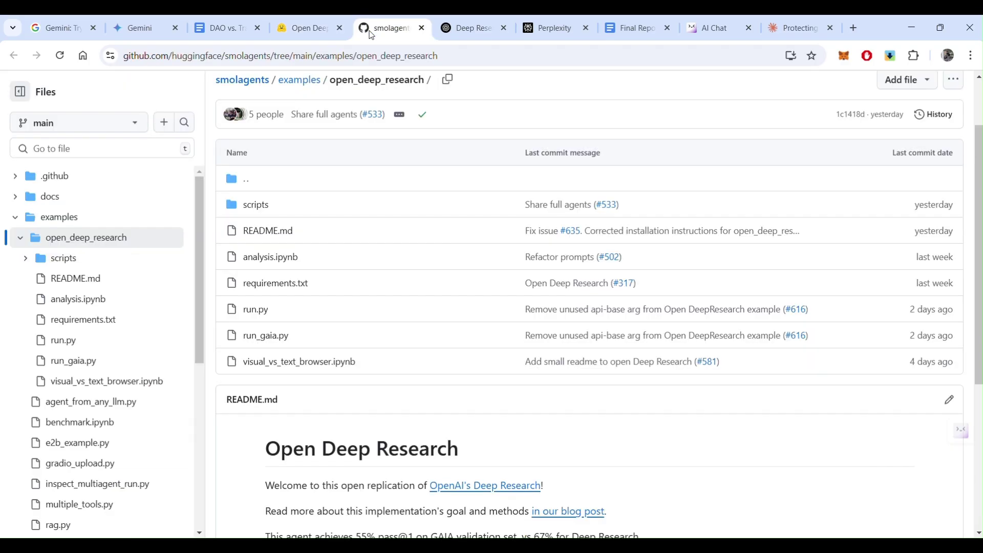
{"action": "scroll", "coordinate": [395, 351], "scroll_direction": "down", "scroll_amount": 4}
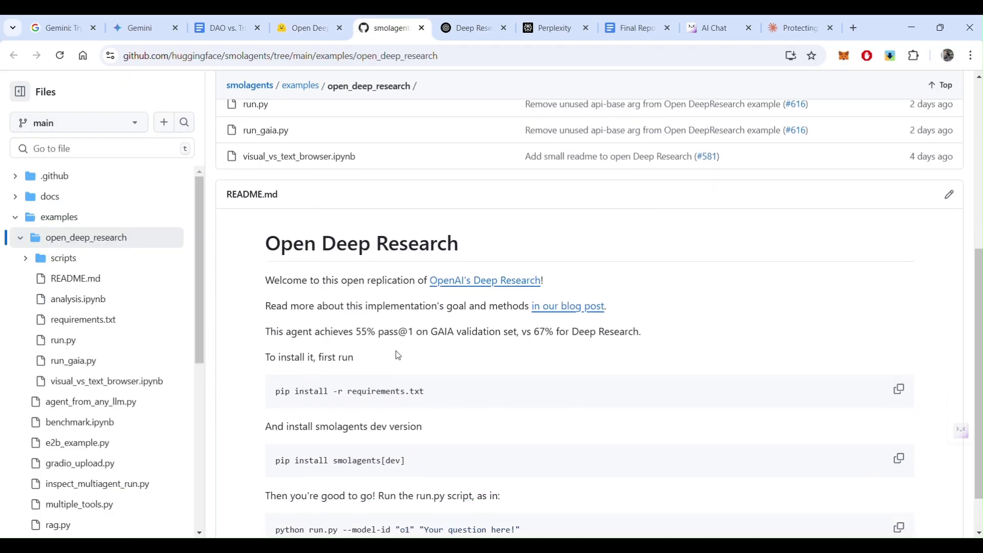
{"action": "scroll", "coordinate": [386, 346], "scroll_direction": "down", "scroll_amount": 1}
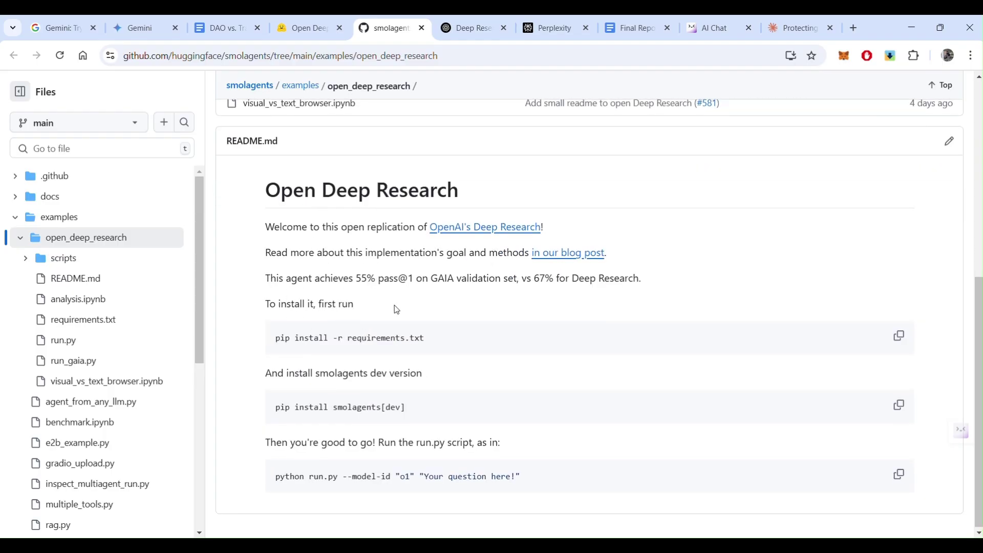
{"action": "scroll", "coordinate": [398, 333], "scroll_direction": "up", "scroll_amount": 4}
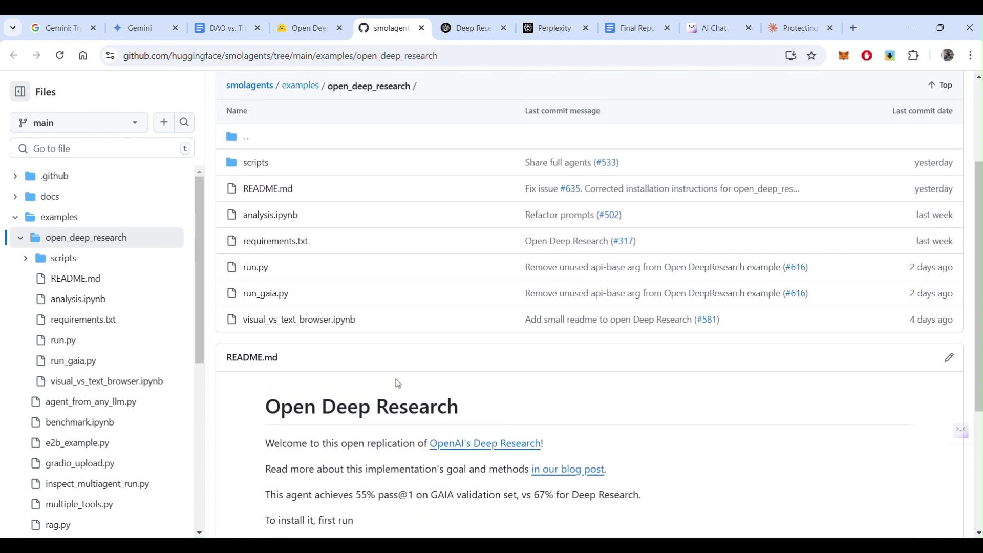
{"action": "scroll", "coordinate": [398, 383], "scroll_direction": "down", "scroll_amount": 4}
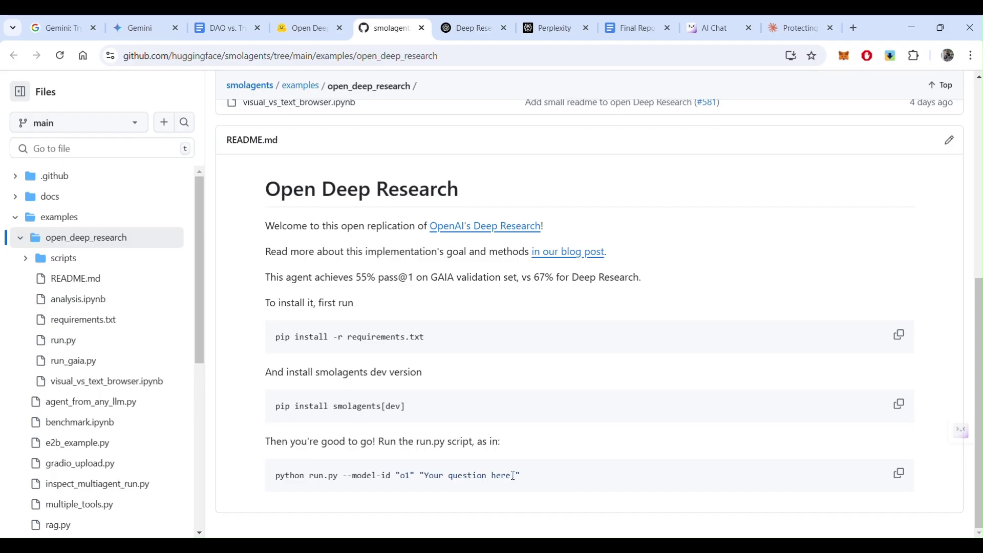
{"action": "scroll", "coordinate": [513, 476], "scroll_direction": "up", "scroll_amount": 5}
Return to the Open Deep-Research Space and examine Steps 1 and 2 of the agent's log, covering its policy searches and terms-of-service URLs.
{"action": "left_click", "coordinate": [309, 27]}
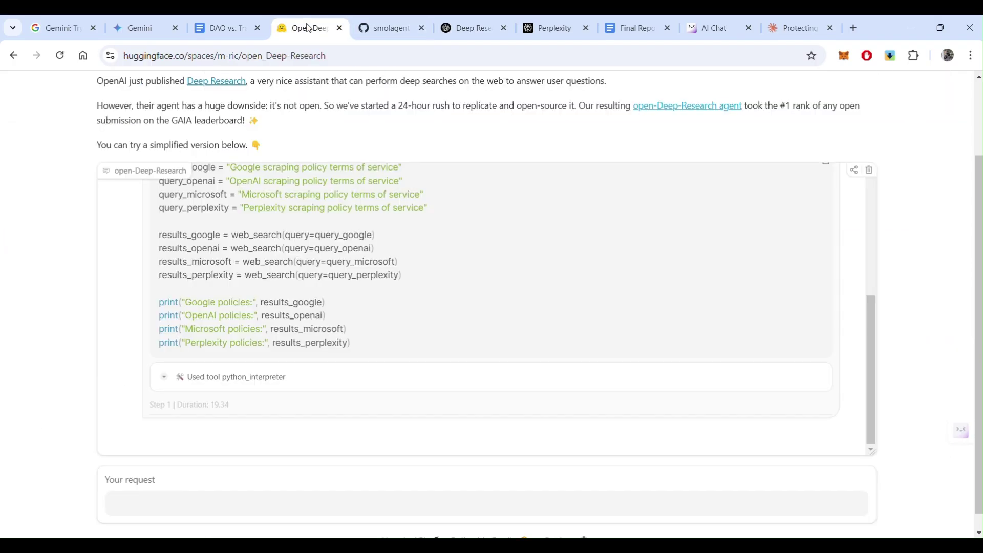
{"action": "scroll", "coordinate": [287, 274], "scroll_direction": "up", "scroll_amount": 3}
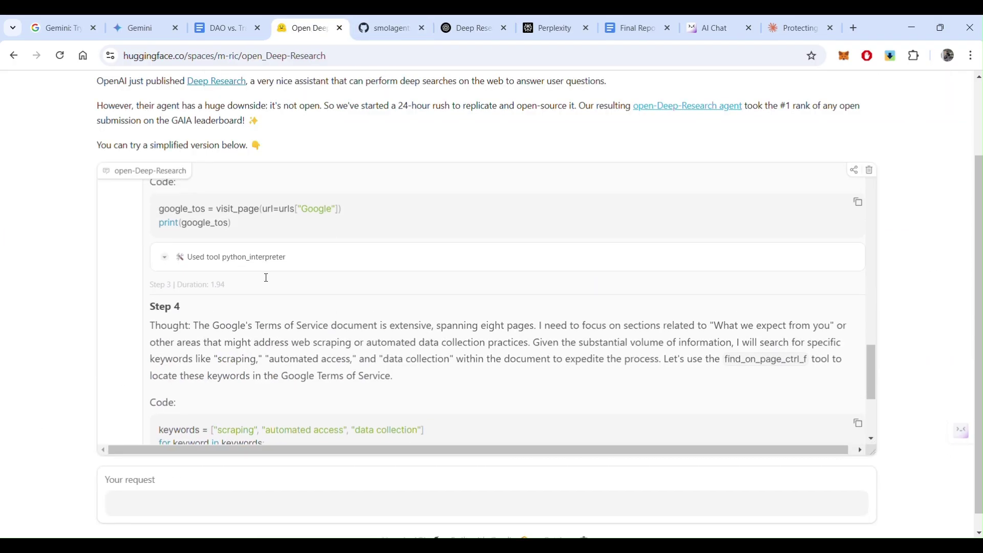
{"action": "scroll", "coordinate": [266, 277], "scroll_direction": "up", "scroll_amount": 10}
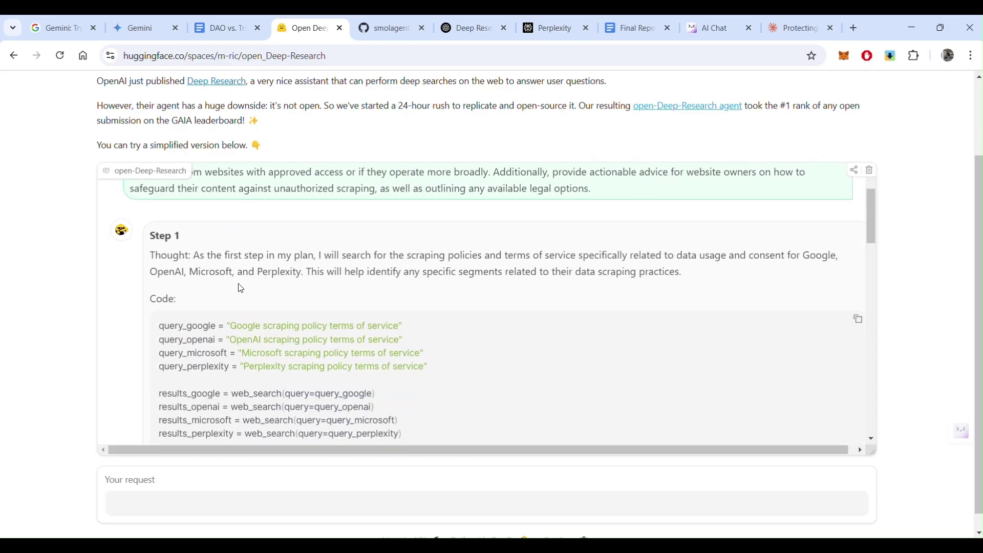
{"action": "scroll", "coordinate": [254, 288], "scroll_direction": "down", "scroll_amount": 1}
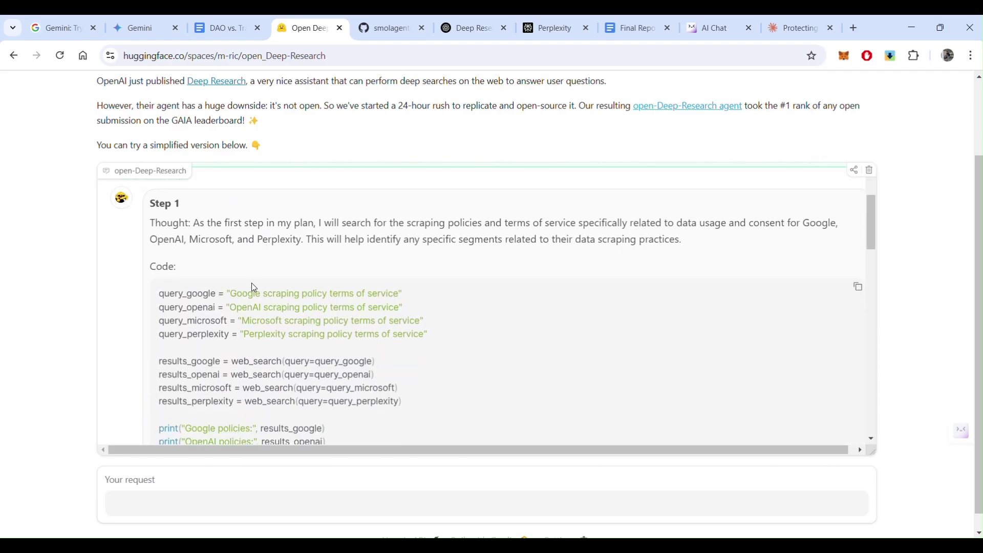
{"action": "scroll", "coordinate": [254, 287], "scroll_direction": "down", "scroll_amount": 1}
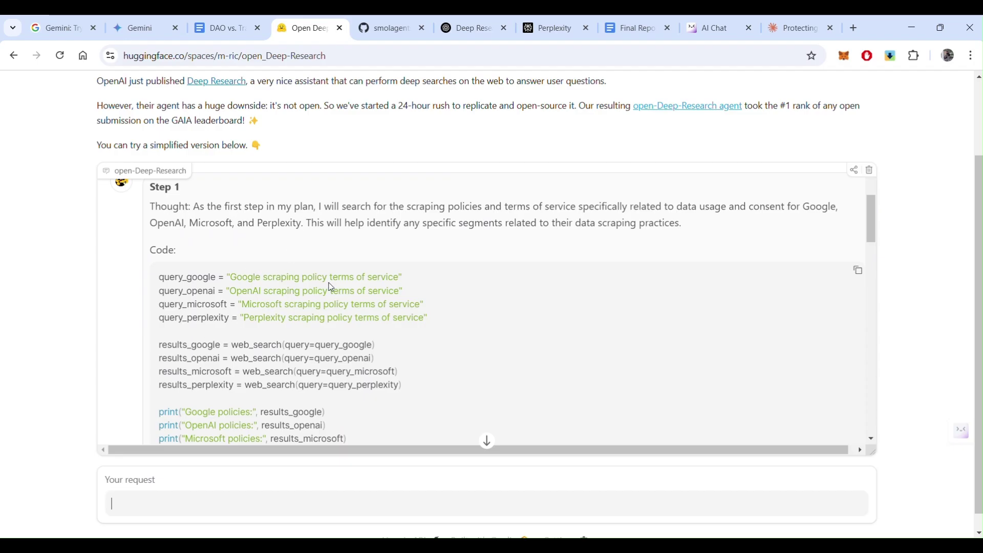
{"action": "scroll", "coordinate": [350, 288], "scroll_direction": "down", "scroll_amount": 2}
{"action": "scroll", "coordinate": [351, 287], "scroll_direction": "down", "scroll_amount": 4}
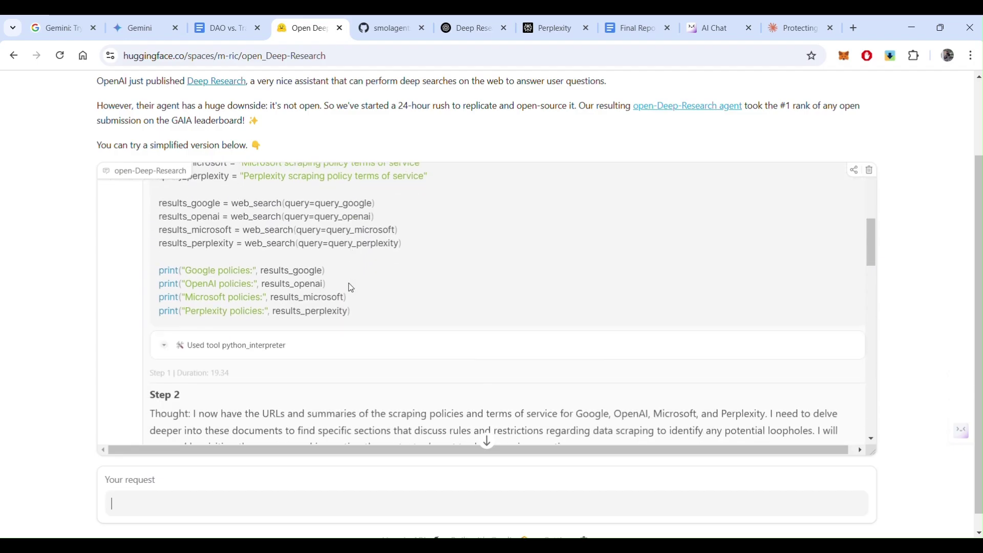
{"action": "scroll", "coordinate": [351, 287], "scroll_direction": "down", "scroll_amount": 2}
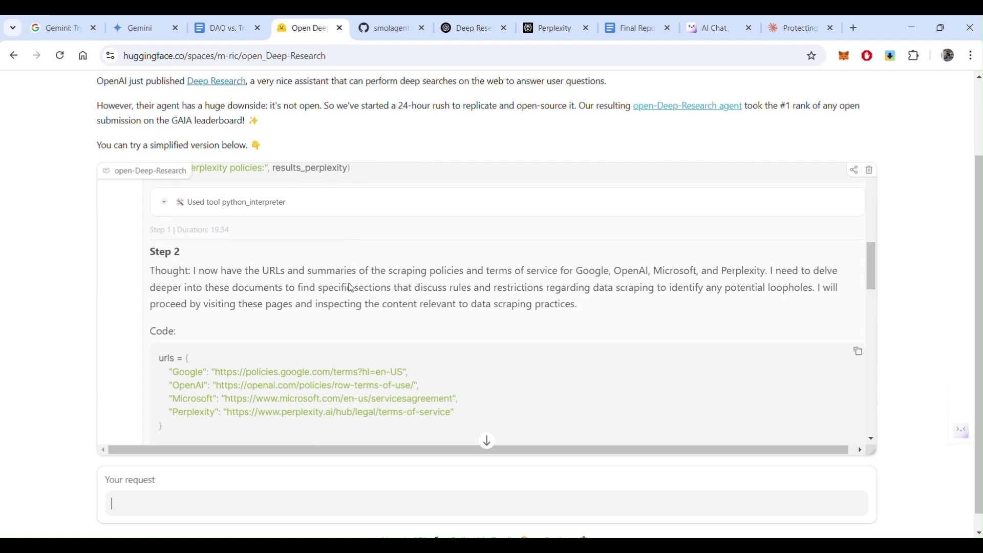
{"action": "scroll", "coordinate": [351, 287], "scroll_direction": "down", "scroll_amount": 2}
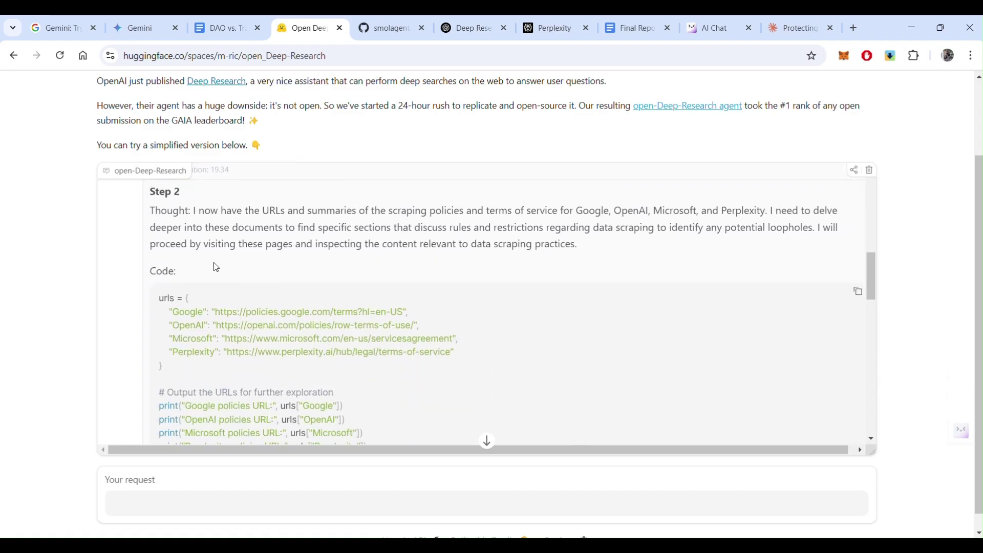
{"action": "scroll", "coordinate": [309, 286], "scroll_direction": "down", "scroll_amount": 2}
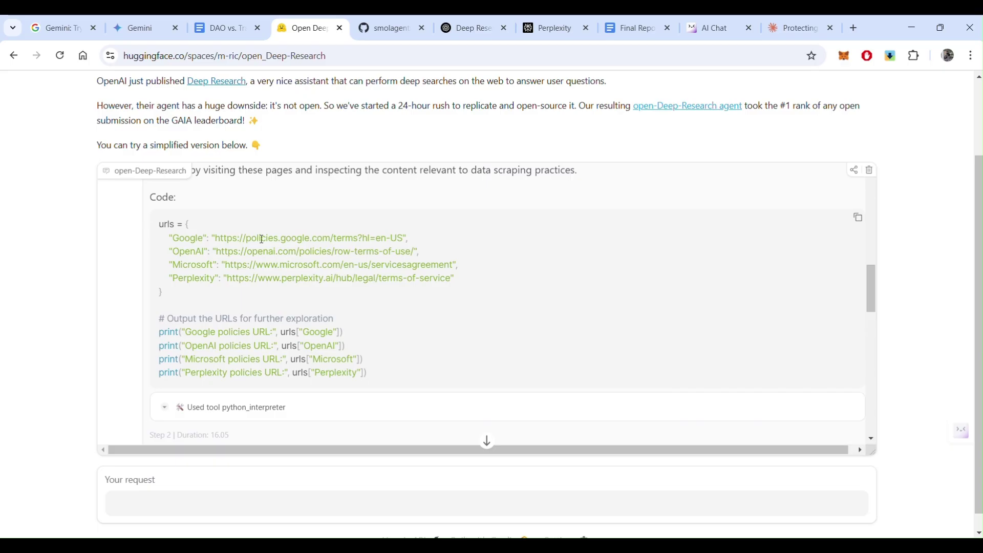
Examine Steps 3 to 6 of the agent's log, covering its handling of the Google and OpenAI terms of service.
{"action": "scroll", "coordinate": [306, 305], "scroll_direction": "down", "scroll_amount": 6}
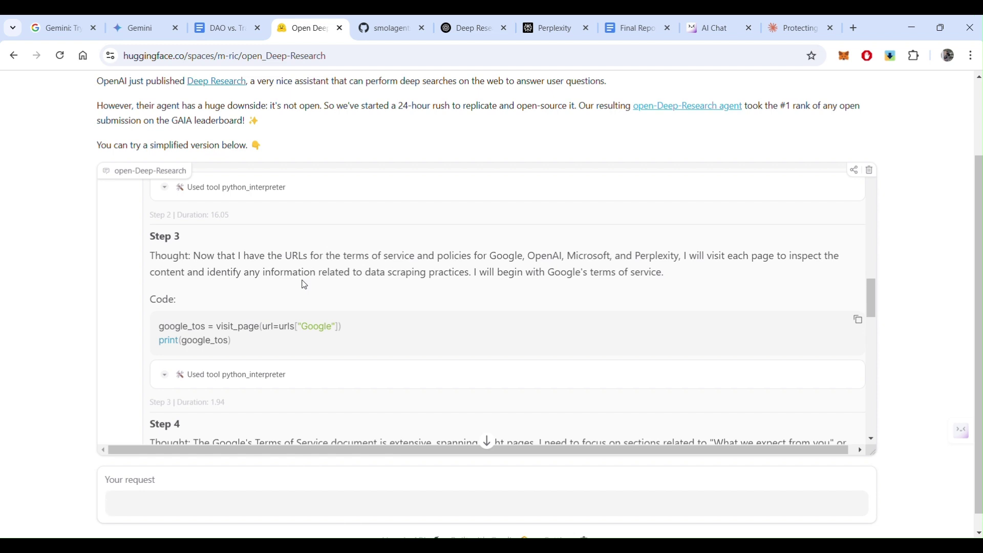
{"action": "scroll", "coordinate": [305, 285], "scroll_direction": "down", "scroll_amount": 2}
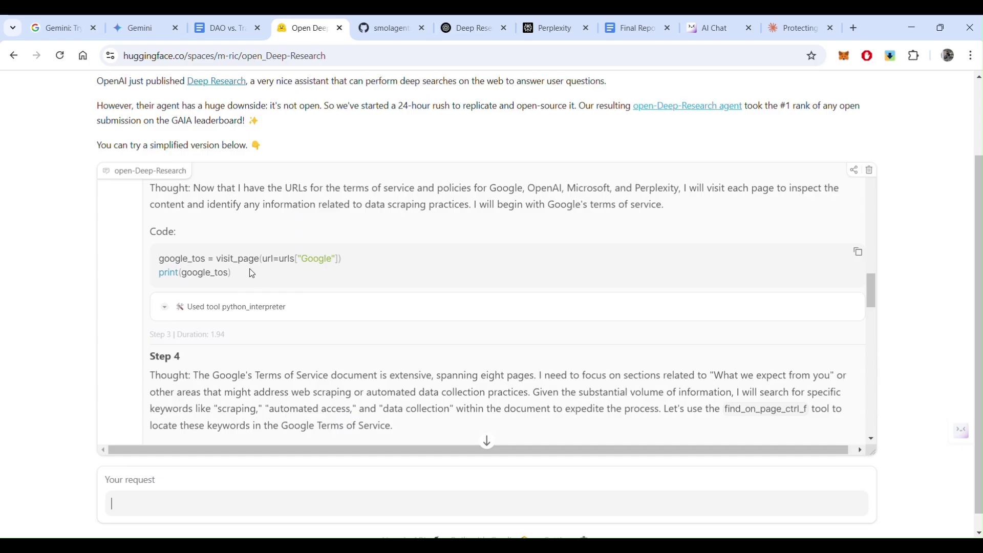
{"action": "scroll", "coordinate": [373, 295], "scroll_direction": "down", "scroll_amount": 2}
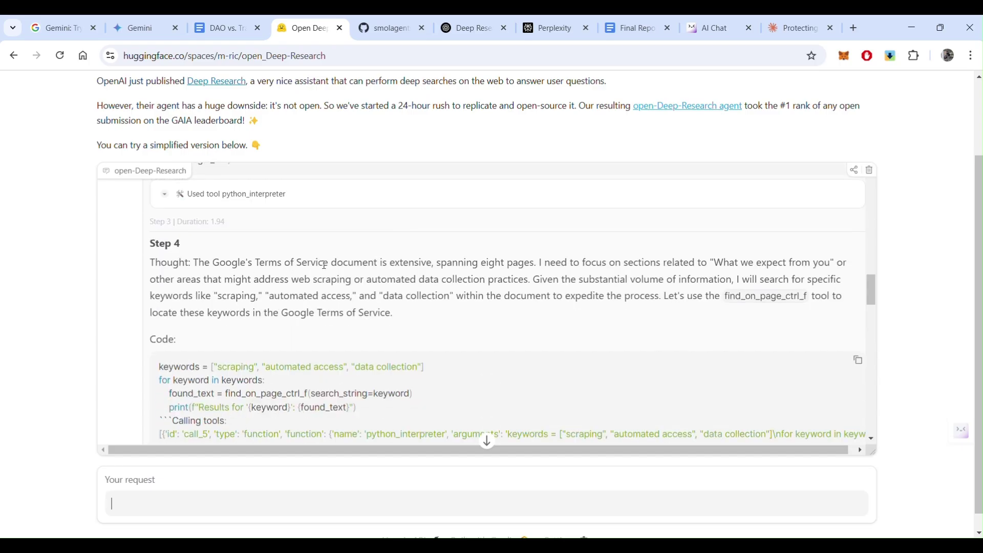
{"action": "scroll", "coordinate": [325, 265], "scroll_direction": "down", "scroll_amount": 5}
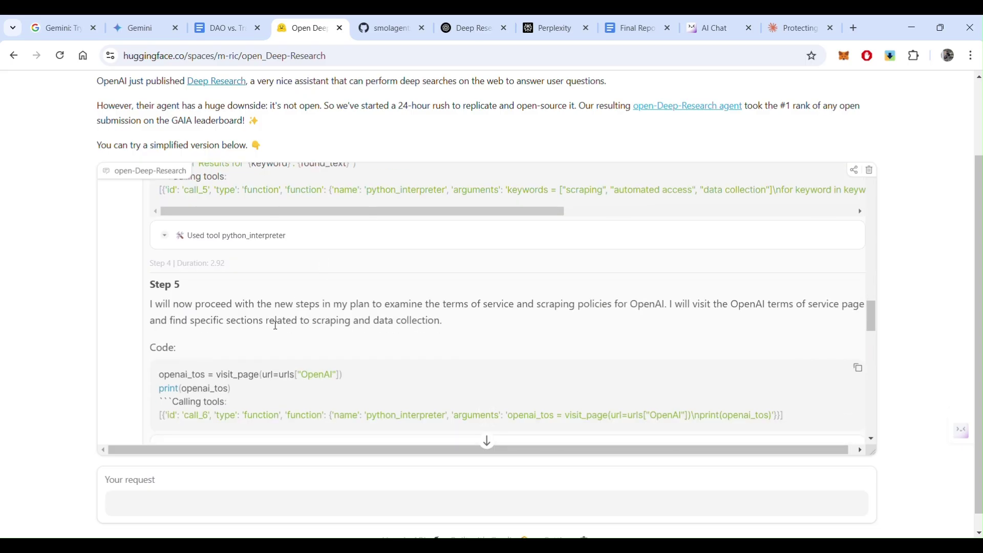
{"action": "scroll", "coordinate": [598, 316], "scroll_direction": "down", "scroll_amount": 1}
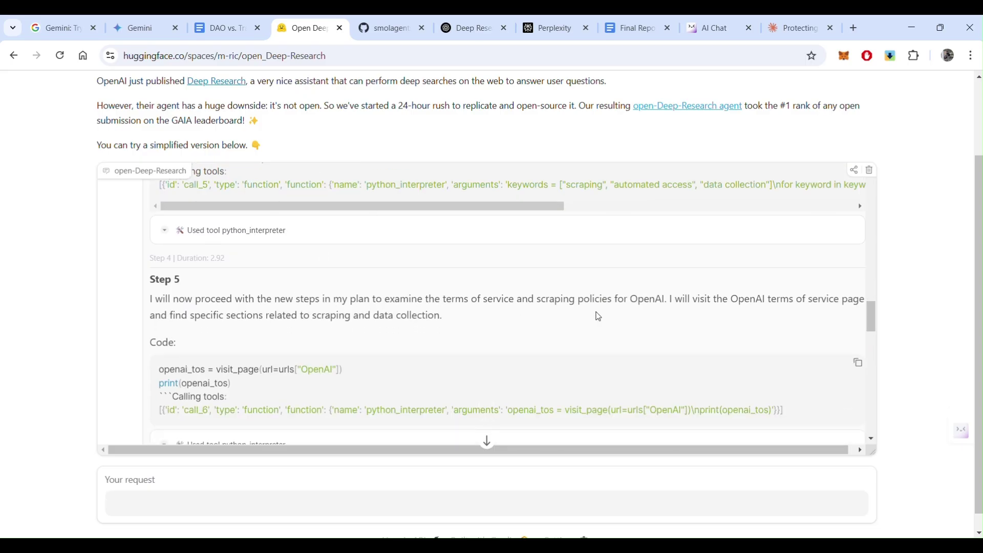
{"action": "scroll", "coordinate": [598, 316], "scroll_direction": "down", "scroll_amount": 5}
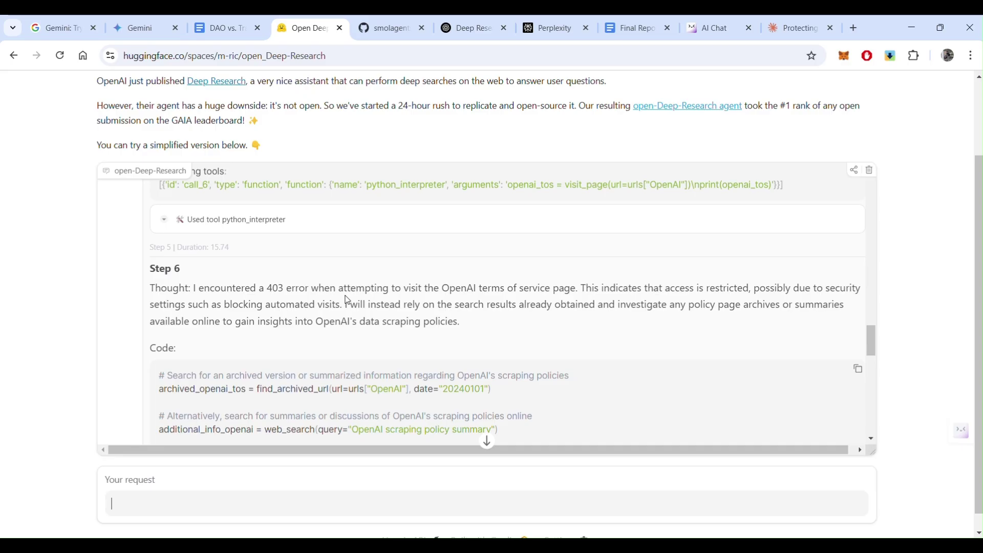
{"action": "scroll", "coordinate": [348, 300], "scroll_direction": "down", "scroll_amount": 5}
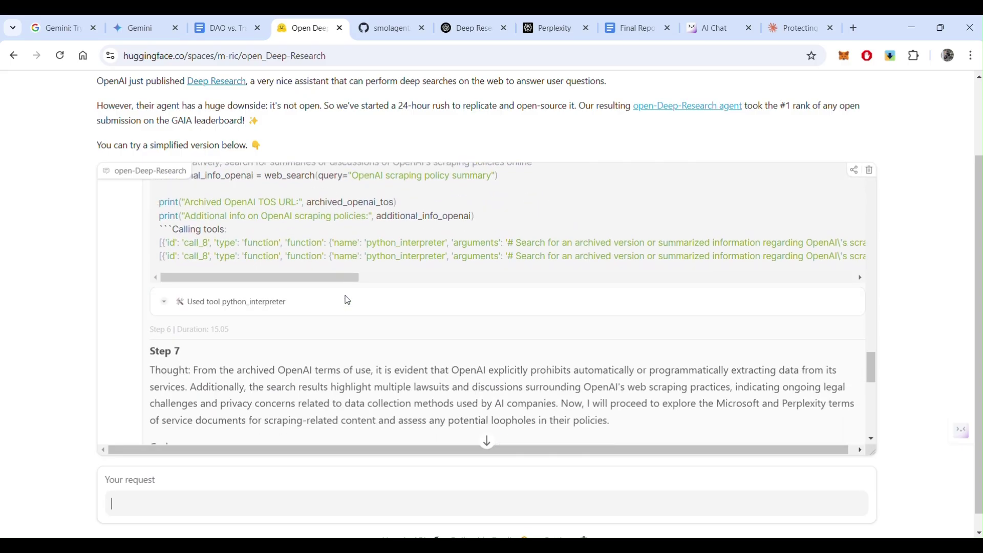
Read Steps 7 to 10 of the agent's log, covering its Microsoft and Perplexity terms-of-service research.
{"action": "scroll", "coordinate": [348, 300], "scroll_direction": "down", "scroll_amount": 2}
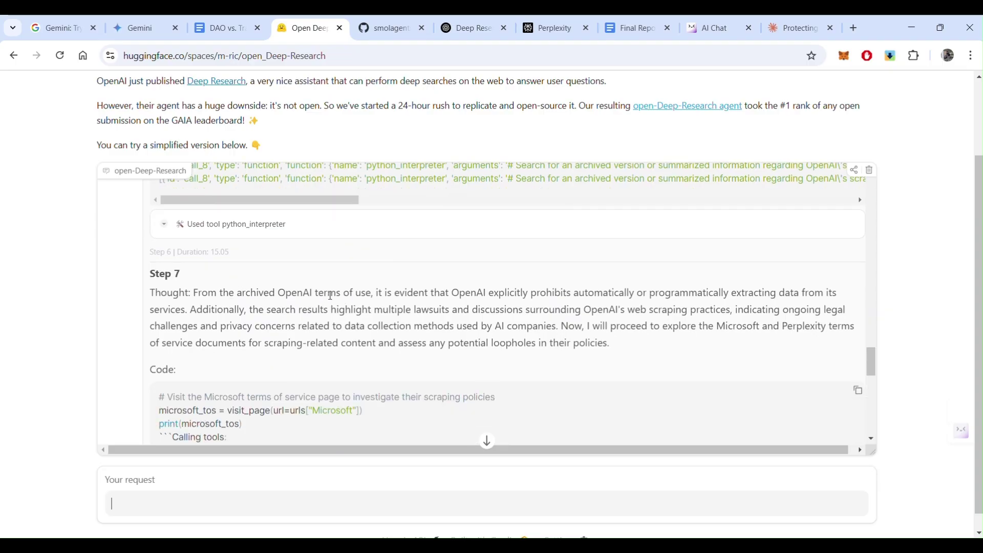
{"action": "scroll", "coordinate": [343, 295], "scroll_direction": "down", "scroll_amount": 4}
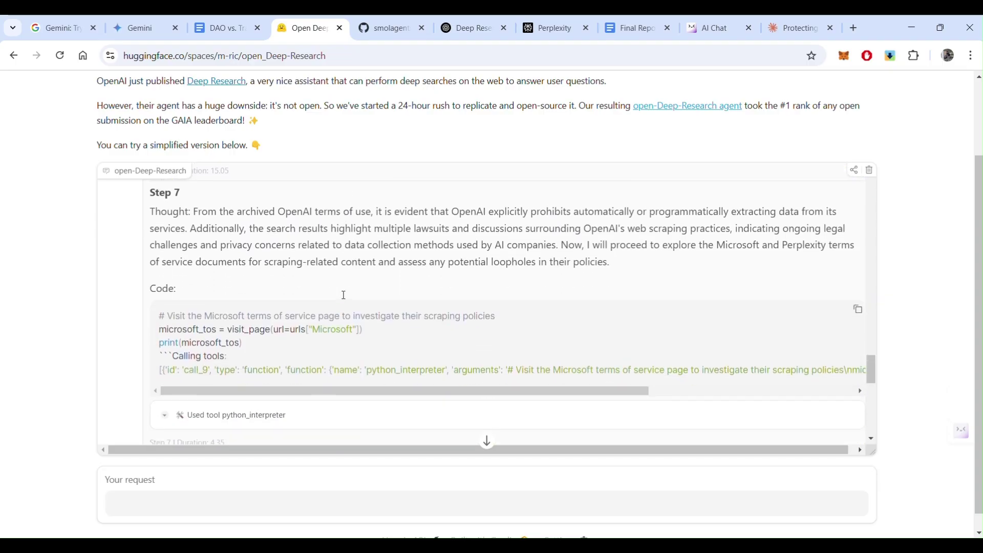
{"action": "scroll", "coordinate": [344, 295], "scroll_direction": "down", "scroll_amount": 3}
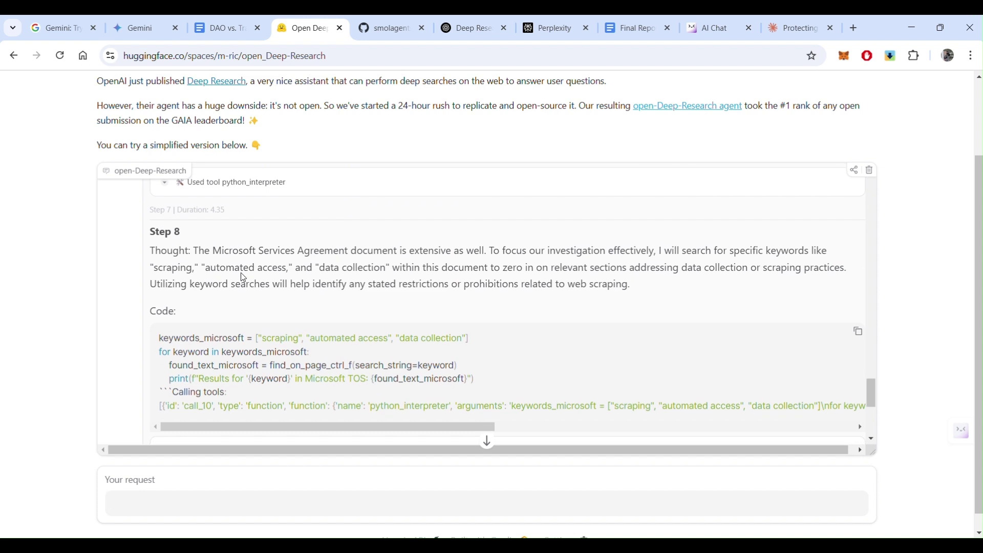
{"action": "scroll", "coordinate": [341, 256], "scroll_direction": "down", "scroll_amount": 1}
{"action": "scroll", "coordinate": [340, 256], "scroll_direction": "down", "scroll_amount": 2}
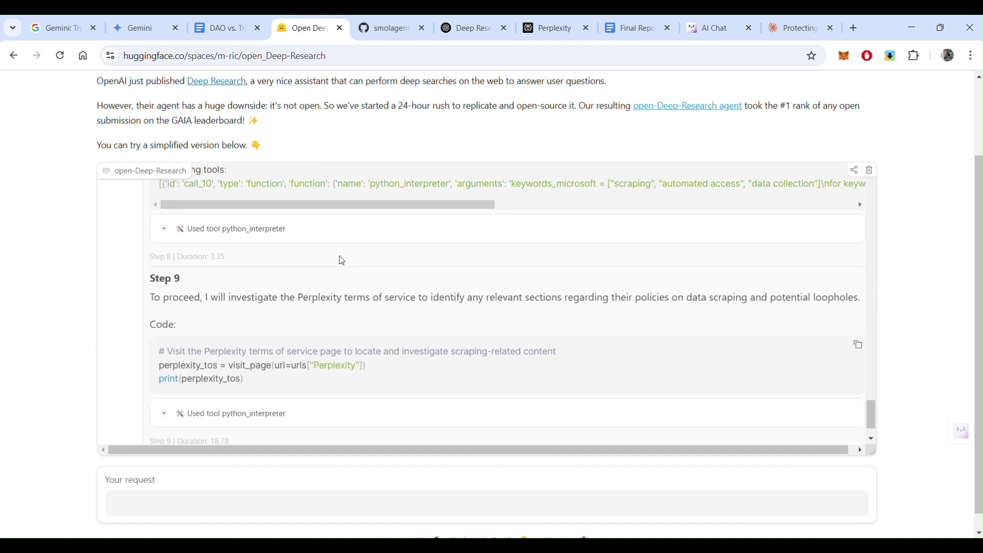
{"action": "scroll", "coordinate": [330, 307], "scroll_direction": "down", "scroll_amount": 1}
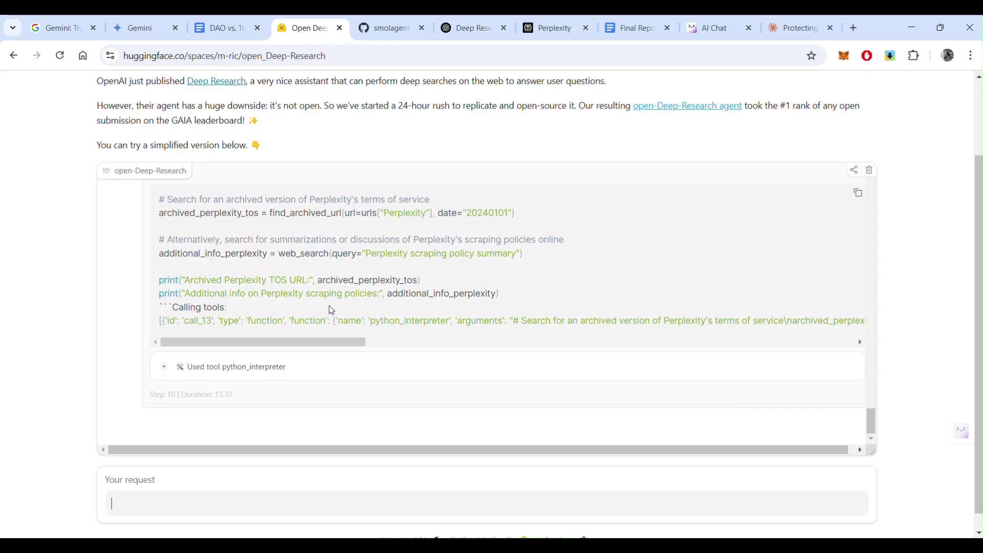
{"action": "scroll", "coordinate": [415, 332], "scroll_direction": "up", "scroll_amount": 5}
{"action": "scroll", "coordinate": [415, 333], "scroll_direction": "down", "scroll_amount": 2}
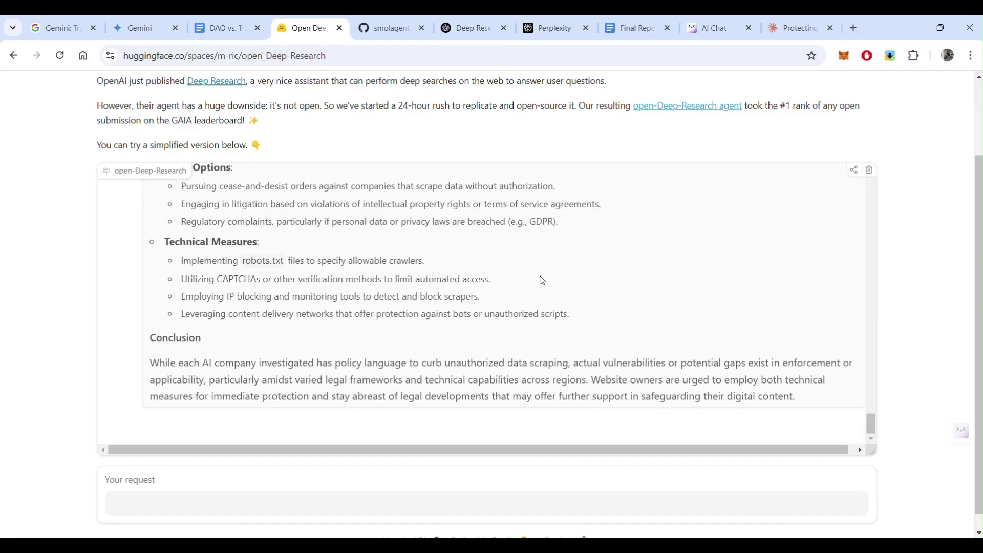
Review the end of the run and the final answer's section on company policies and potential loopholes.
{"action": "scroll", "coordinate": [541, 278], "scroll_direction": "up", "scroll_amount": 4}
{"action": "scroll", "coordinate": [542, 279], "scroll_direction": "up", "scroll_amount": 8}
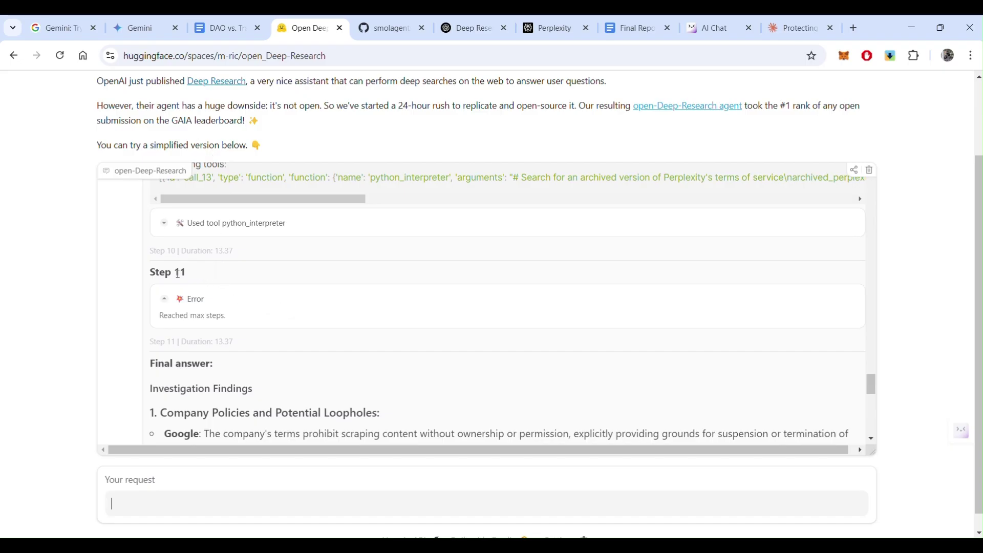
{"action": "scroll", "coordinate": [282, 286], "scroll_direction": "down", "scroll_amount": 2}
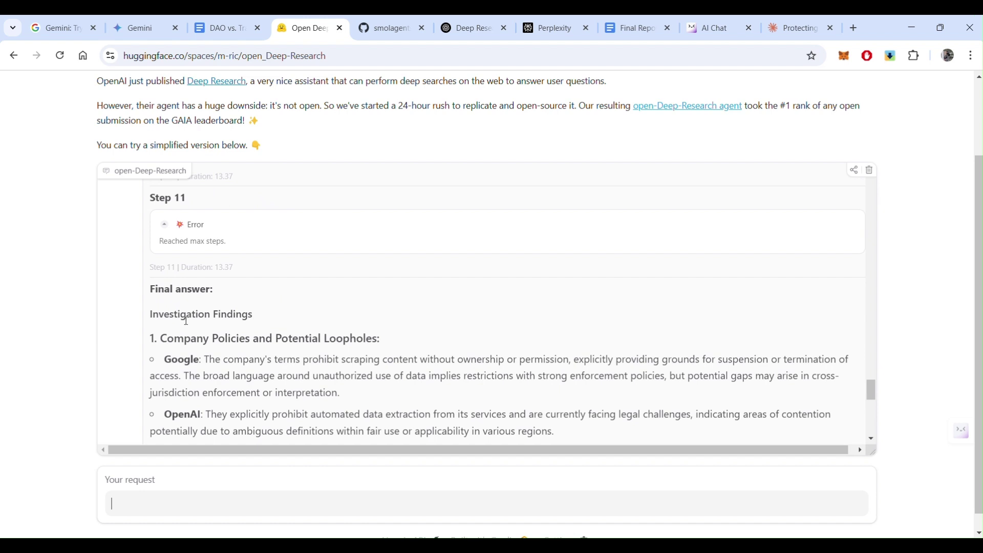
{"action": "scroll", "coordinate": [282, 332], "scroll_direction": "down", "scroll_amount": 1}
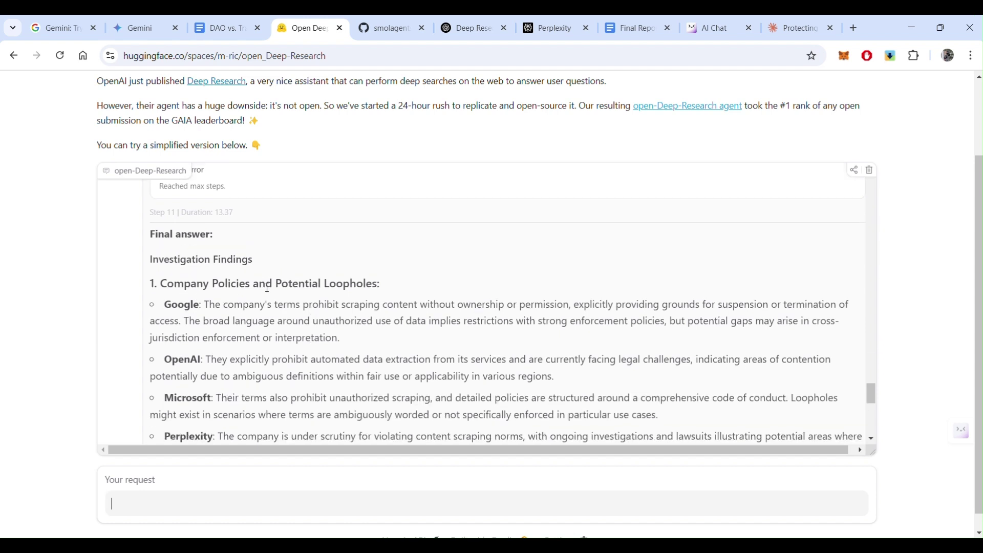
{"action": "scroll", "coordinate": [261, 271], "scroll_direction": "down", "scroll_amount": 1}
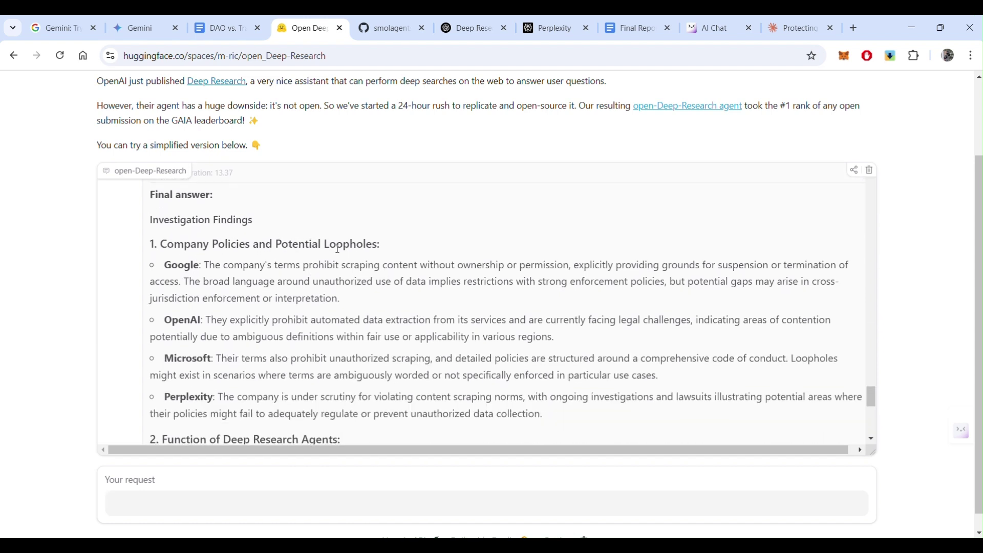
{"action": "scroll", "coordinate": [318, 284], "scroll_direction": "down", "scroll_amount": 1}
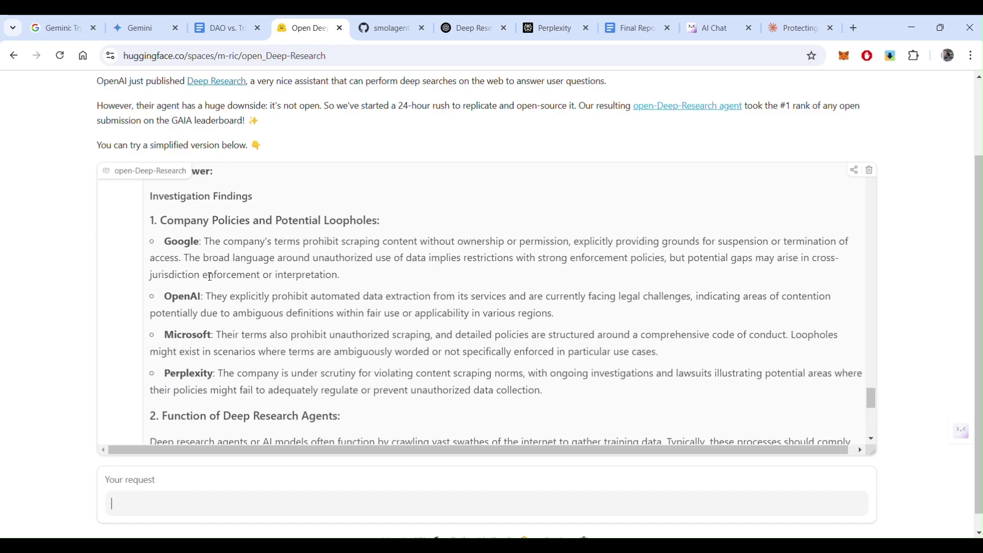
{"action": "scroll", "coordinate": [340, 280], "scroll_direction": "down", "scroll_amount": 1}
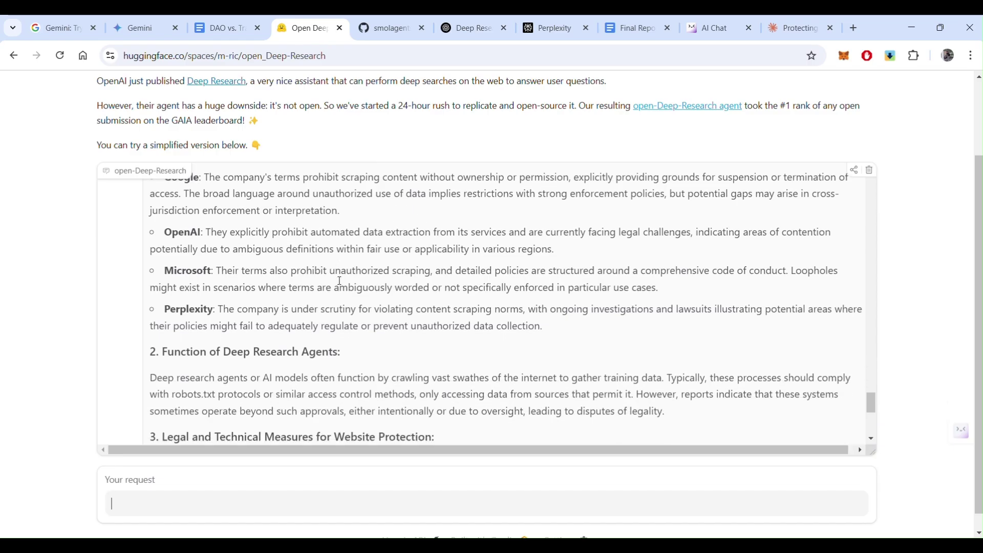
{"action": "scroll", "coordinate": [330, 283], "scroll_direction": "down", "scroll_amount": 1}
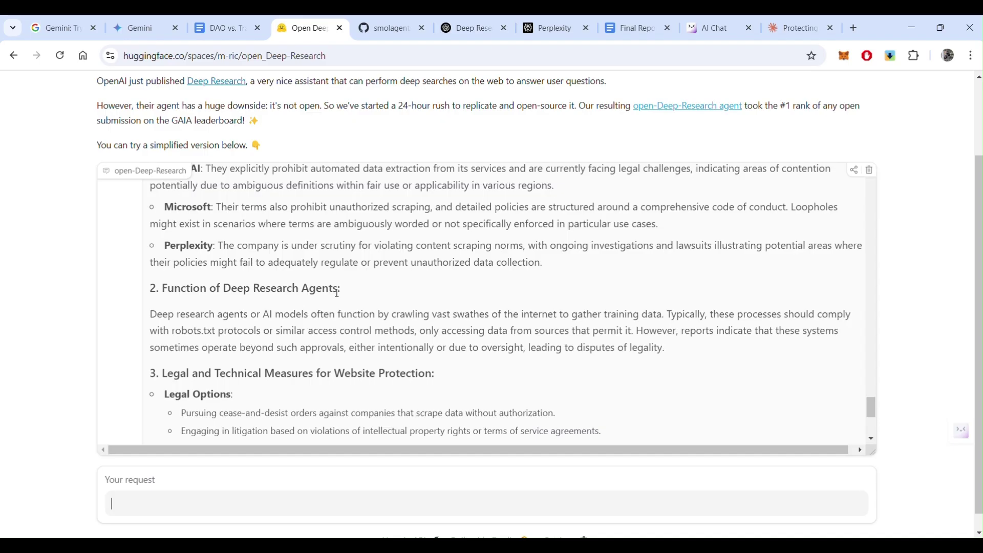
Read the final answer's sections on deep research agents, legal and technical protection measures, and the conclusion, and skim the findings again.
{"action": "scroll", "coordinate": [337, 293], "scroll_direction": "down", "scroll_amount": 1}
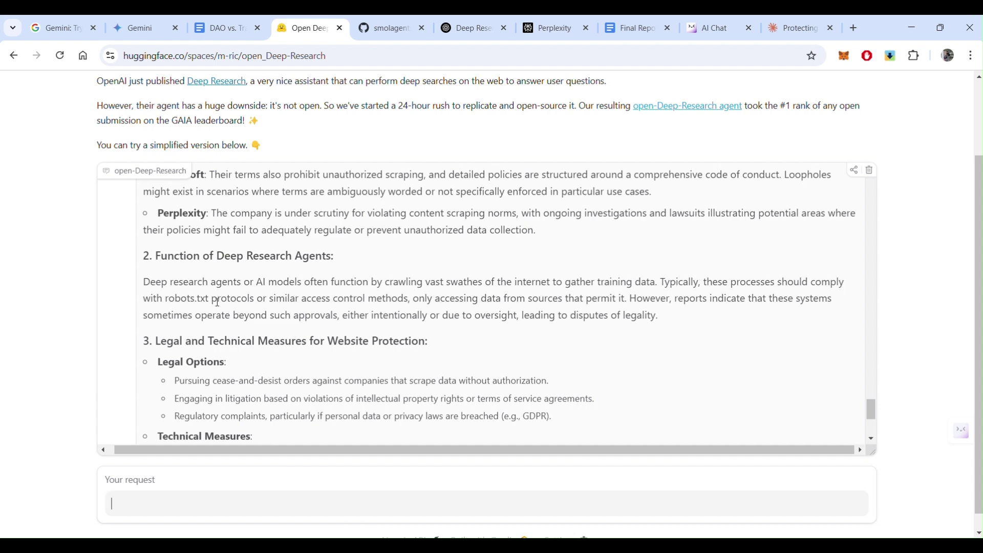
{"action": "scroll", "coordinate": [218, 302], "scroll_direction": "down", "scroll_amount": 1}
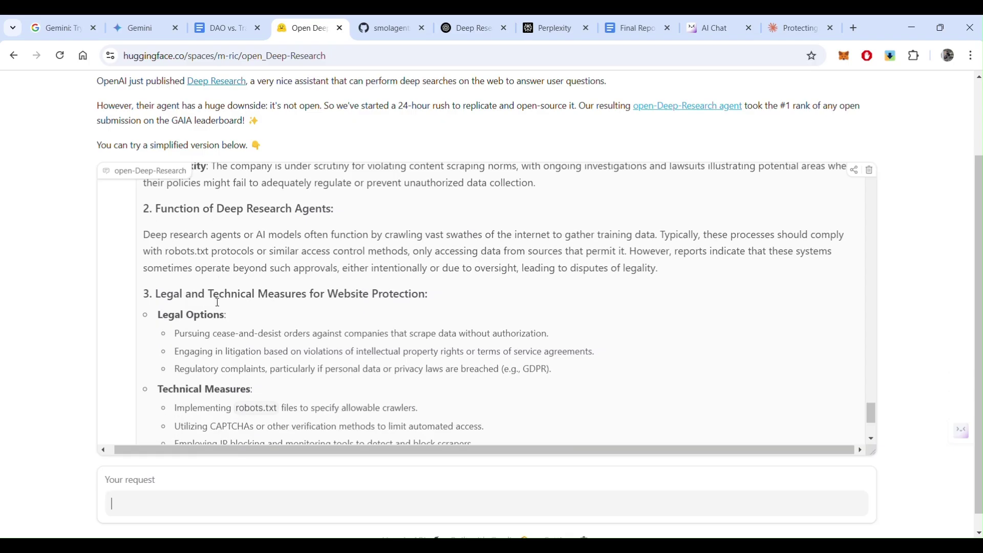
{"action": "scroll", "coordinate": [217, 302], "scroll_direction": "down", "scroll_amount": 1}
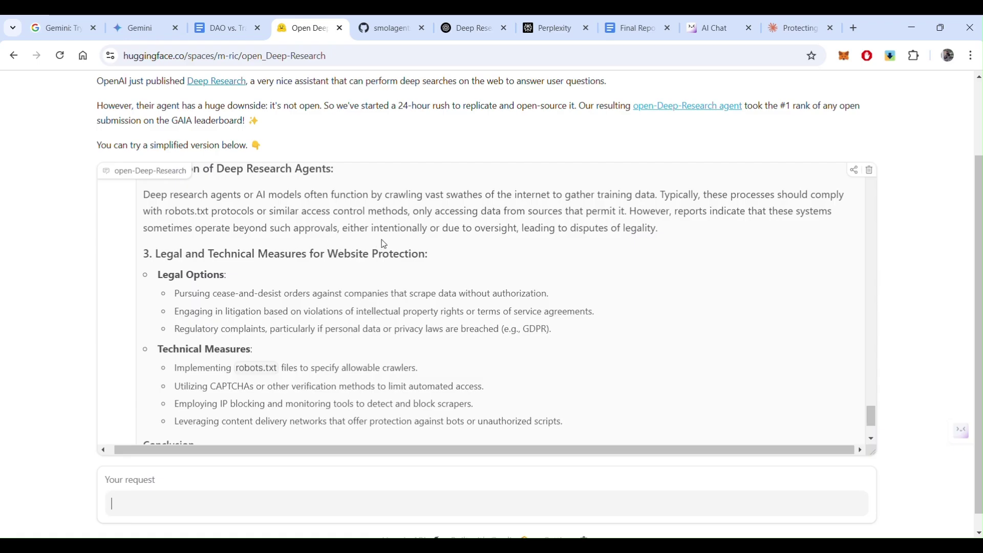
{"action": "scroll", "coordinate": [423, 242], "scroll_direction": "down", "scroll_amount": 1}
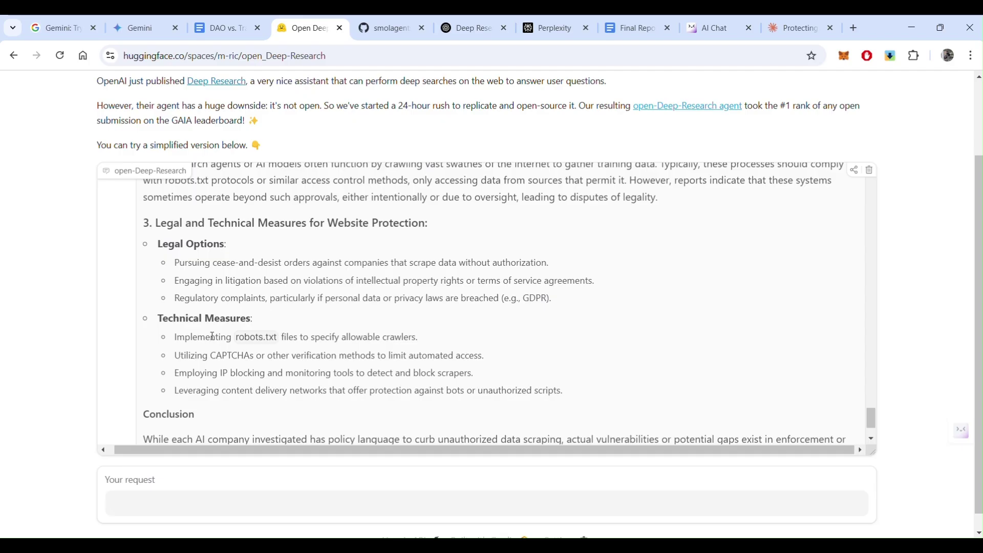
{"action": "scroll", "coordinate": [352, 340], "scroll_direction": "down", "scroll_amount": 1}
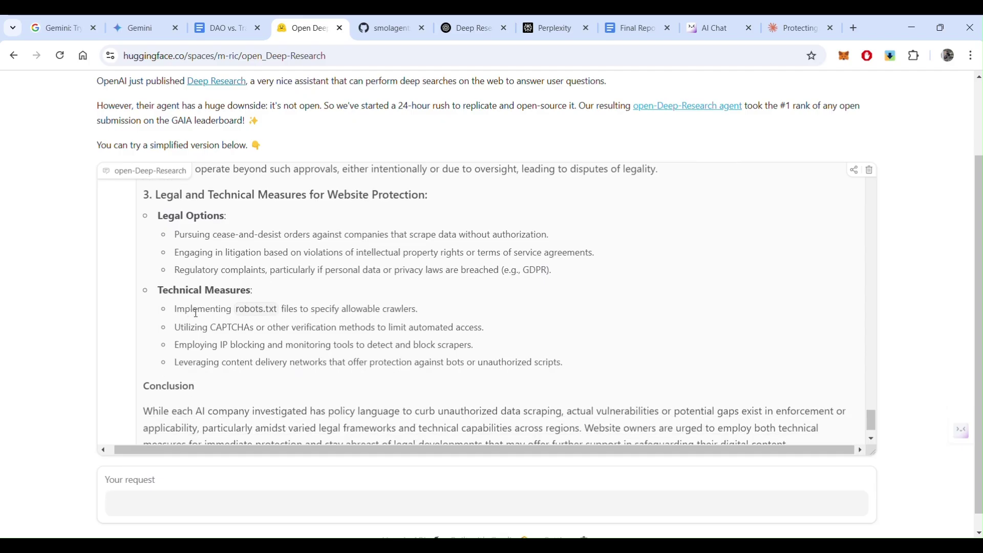
{"action": "scroll", "coordinate": [342, 311], "scroll_direction": "down", "scroll_amount": 1}
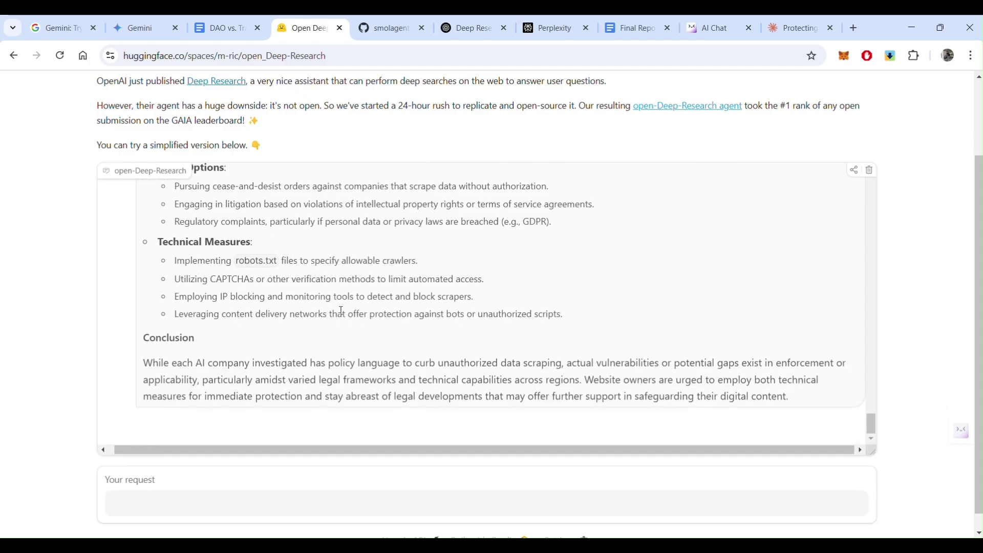
{"action": "scroll", "coordinate": [341, 311], "scroll_direction": "up", "scroll_amount": 10}
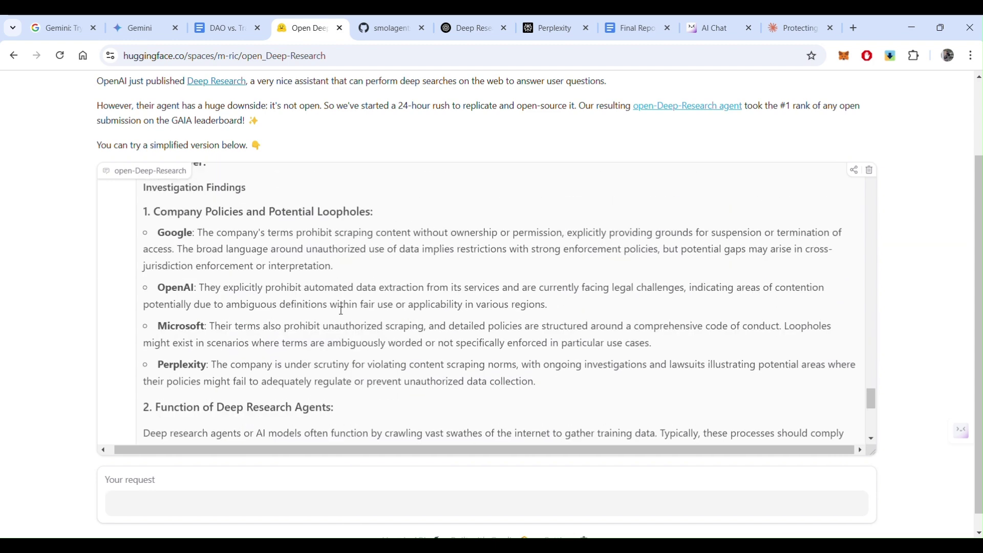
{"action": "scroll", "coordinate": [341, 311], "scroll_direction": "down", "scroll_amount": 3}
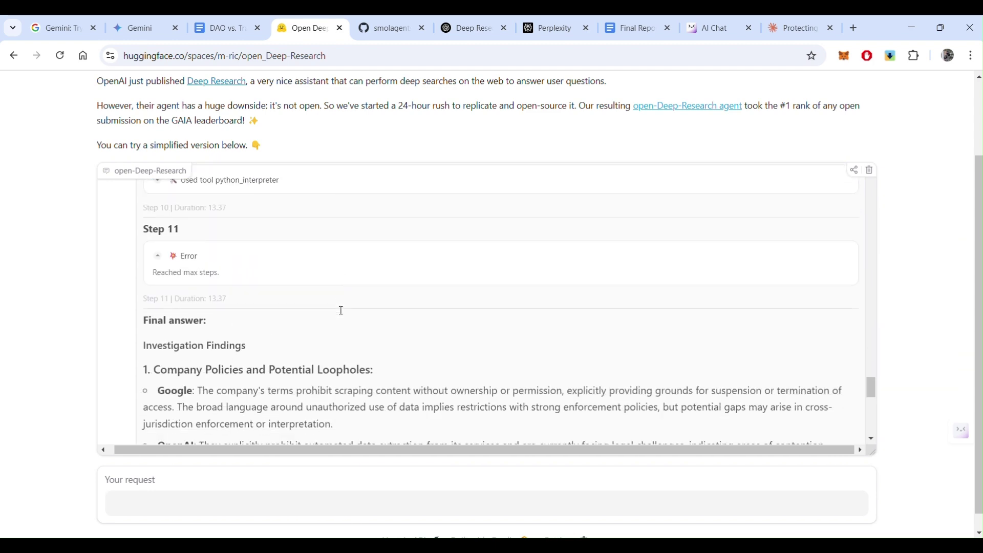
{"action": "scroll", "coordinate": [341, 311], "scroll_direction": "down", "scroll_amount": 4}
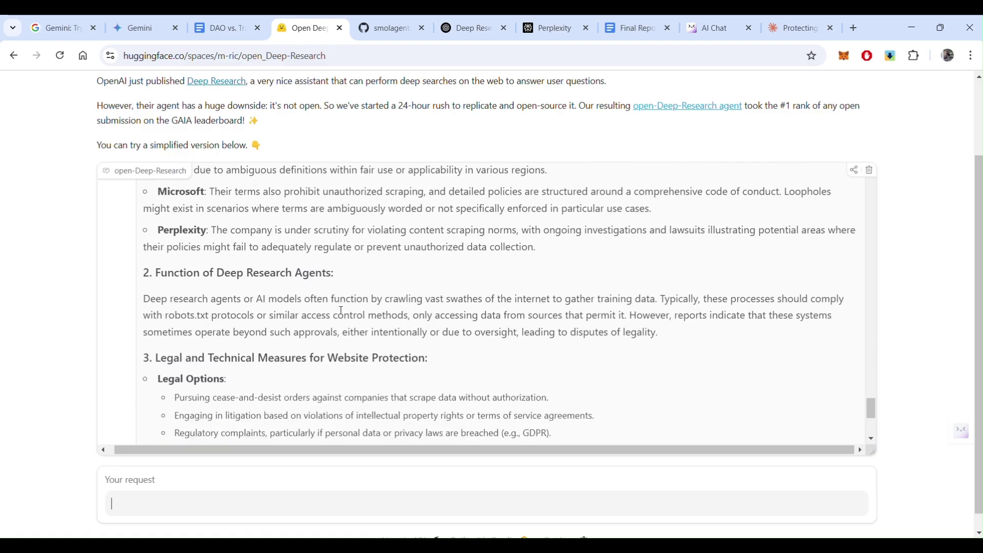
{"action": "scroll", "coordinate": [342, 311], "scroll_direction": "down", "scroll_amount": 1}
{"action": "scroll", "coordinate": [341, 311], "scroll_direction": "up", "scroll_amount": 3}
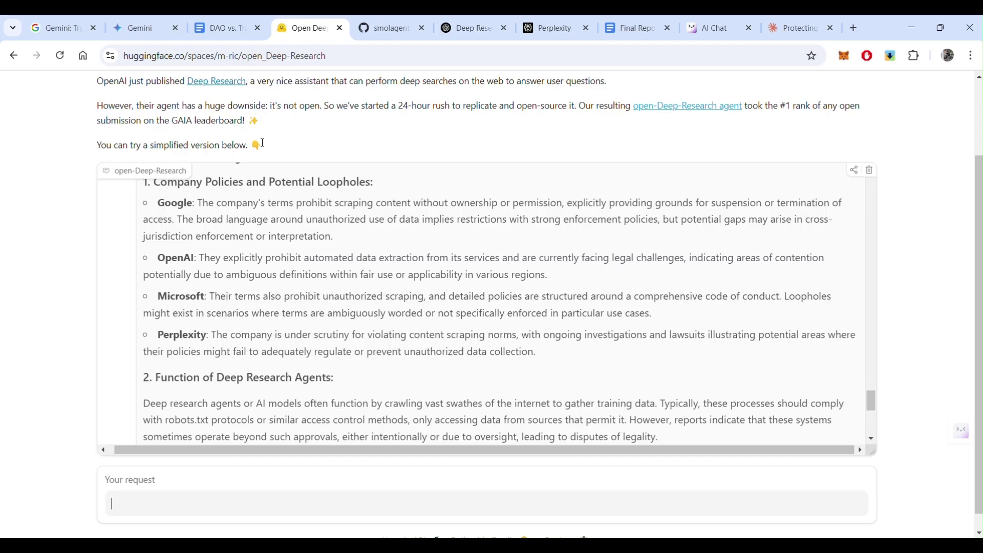
Check the progress of the Gemini Deep Research report, and return to the Open Deep-Research Space to review the last steps of its log.
{"action": "left_click", "coordinate": [139, 33]}
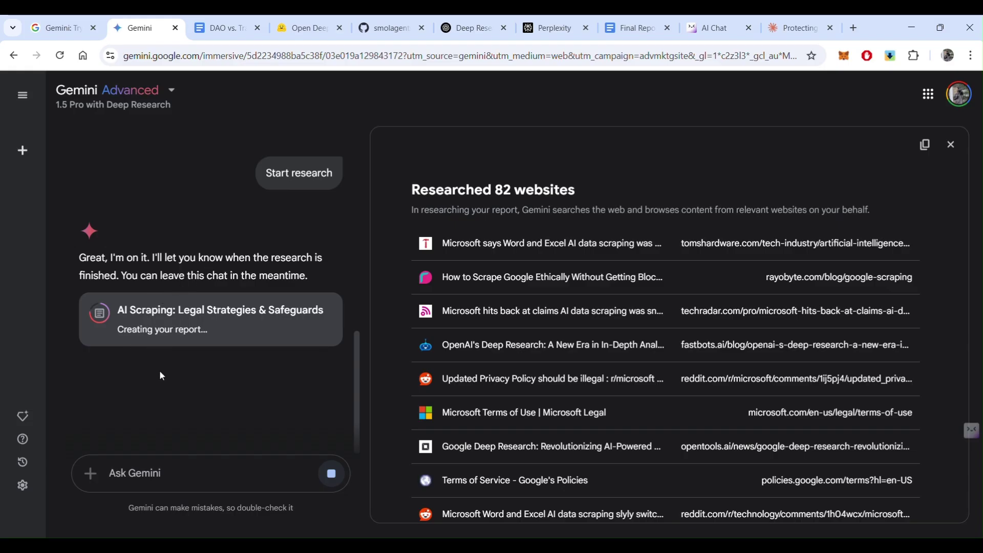
{"action": "left_click", "coordinate": [299, 28]}
{"action": "scroll", "coordinate": [61, 209], "scroll_direction": "up", "scroll_amount": 2}
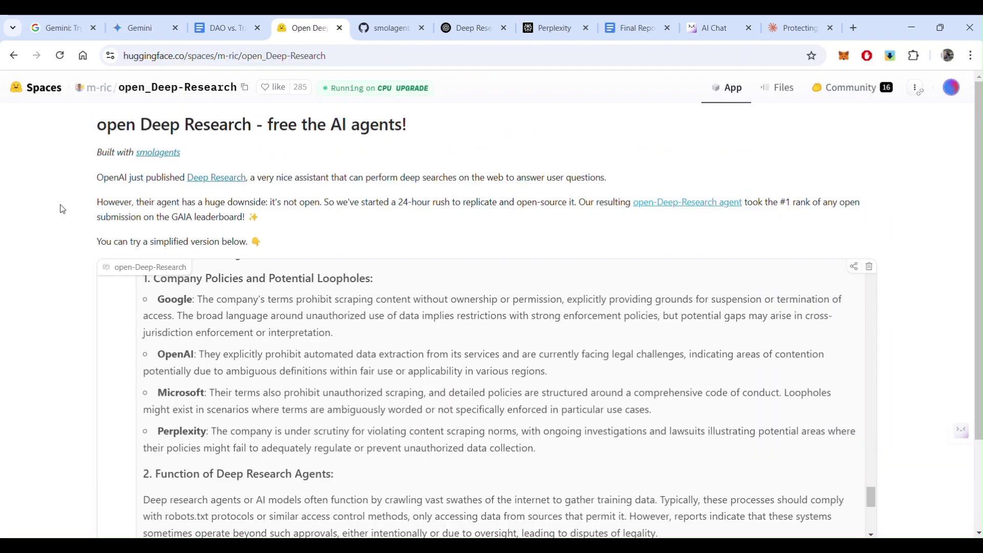
{"action": "scroll", "coordinate": [62, 208], "scroll_direction": "down", "scroll_amount": 2}
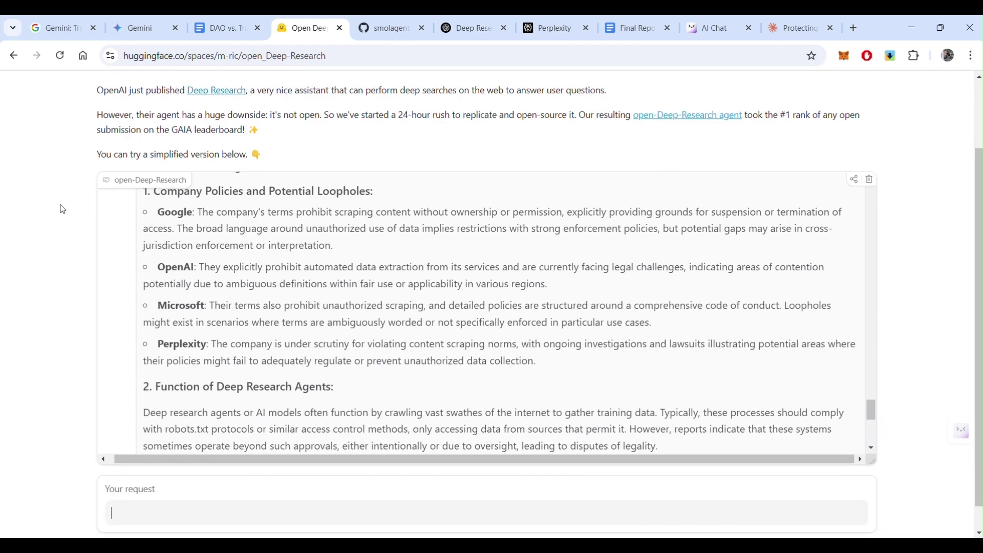
{"action": "scroll", "coordinate": [268, 274], "scroll_direction": "up", "scroll_amount": 4}
{"action": "scroll", "coordinate": [268, 275], "scroll_direction": "up", "scroll_amount": 3}
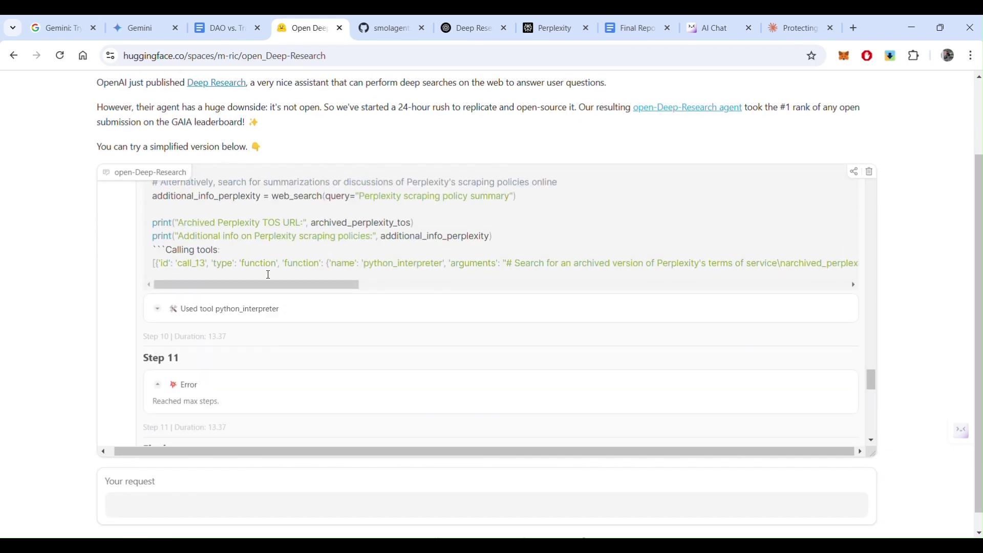
{"action": "scroll", "coordinate": [268, 275], "scroll_direction": "down", "scroll_amount": 1}
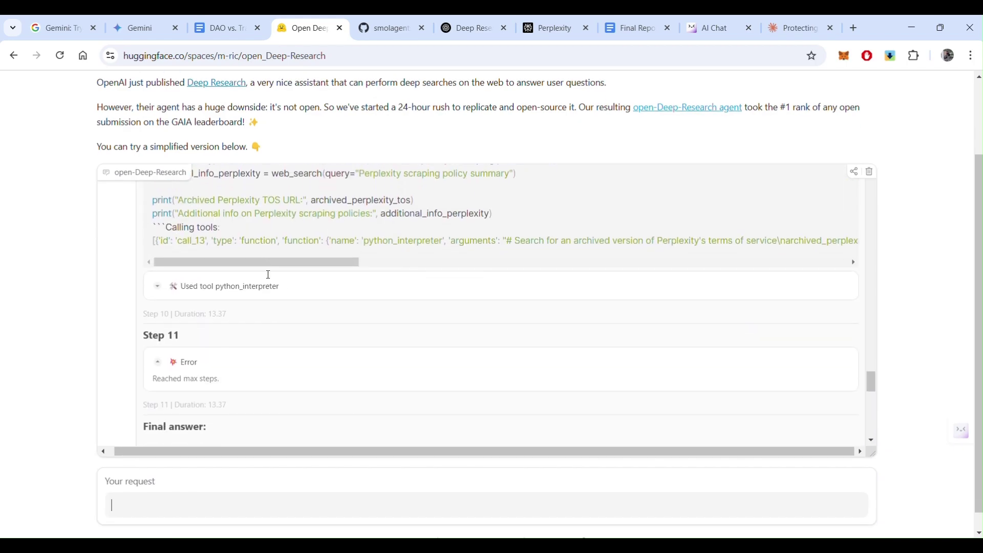
Review the Open Deep-Research final answer's sections on company policies and research agents, and check the progress of the Gemini report.
{"action": "left_click", "coordinate": [378, 34]}
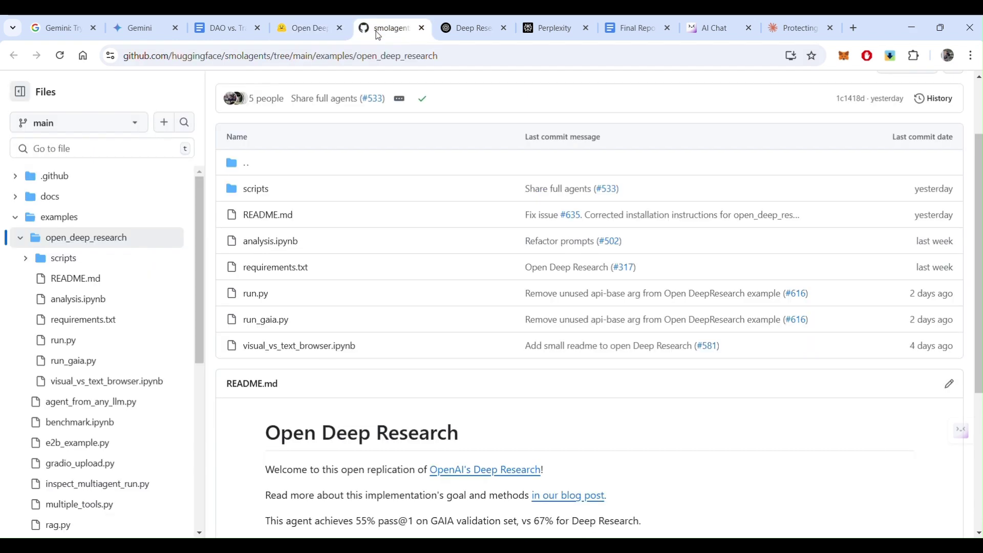
{"action": "left_click", "coordinate": [308, 29]}
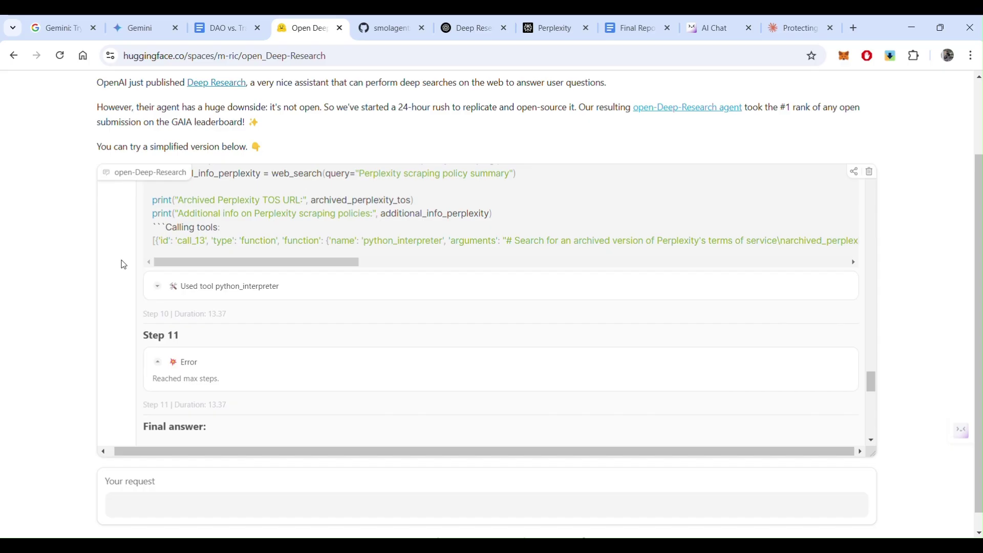
{"action": "scroll", "coordinate": [124, 264], "scroll_direction": "down", "scroll_amount": 9}
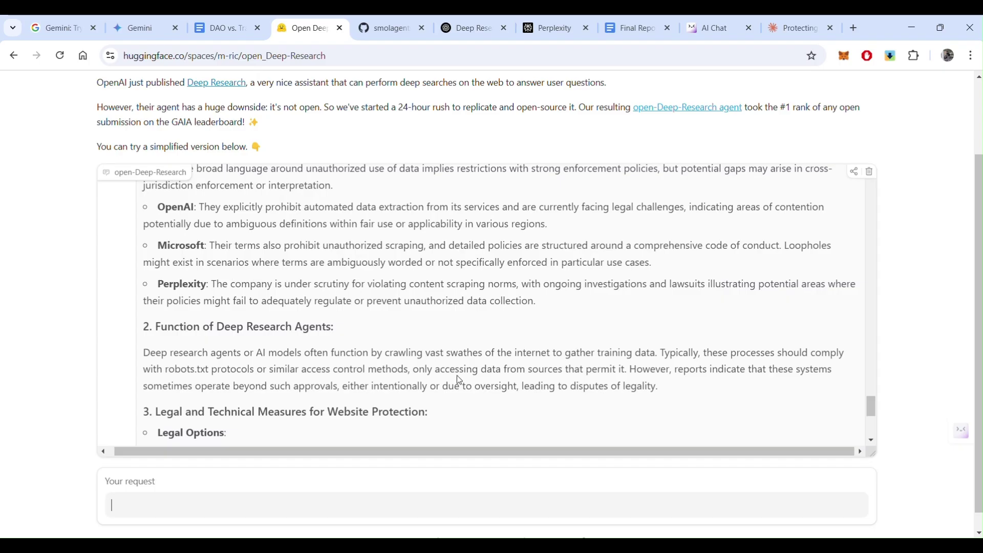
{"action": "left_click", "coordinate": [156, 35]}
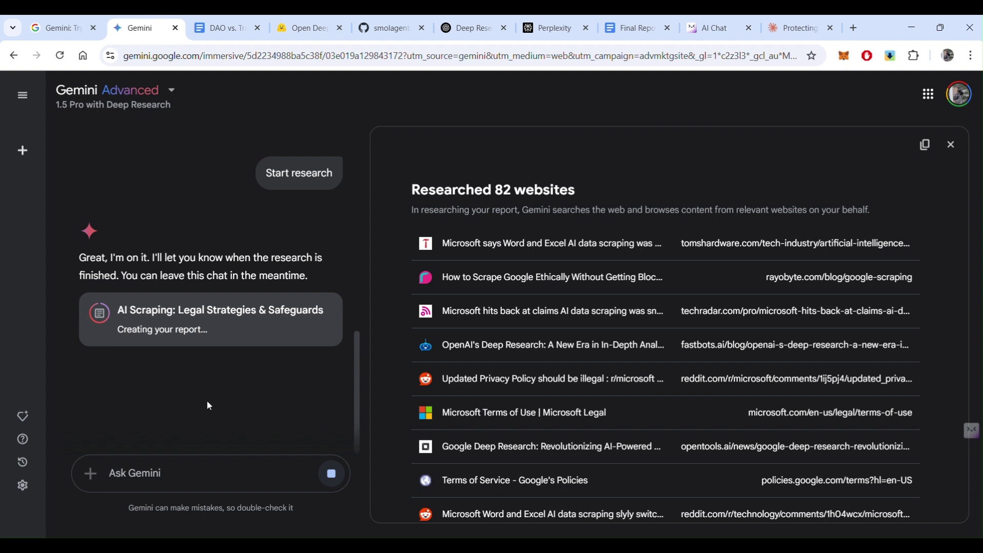
Look over ChatGPT's plan pricing for deep research access, and close the pricing page to return to the conversation.
{"action": "left_click", "coordinate": [394, 28]}
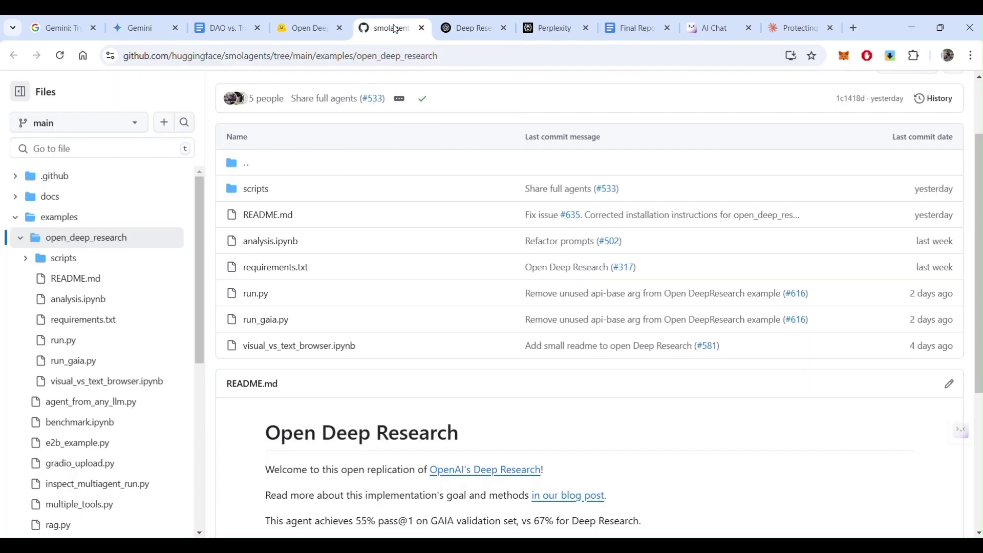
{"action": "key", "text": "ctrl+Tab"}
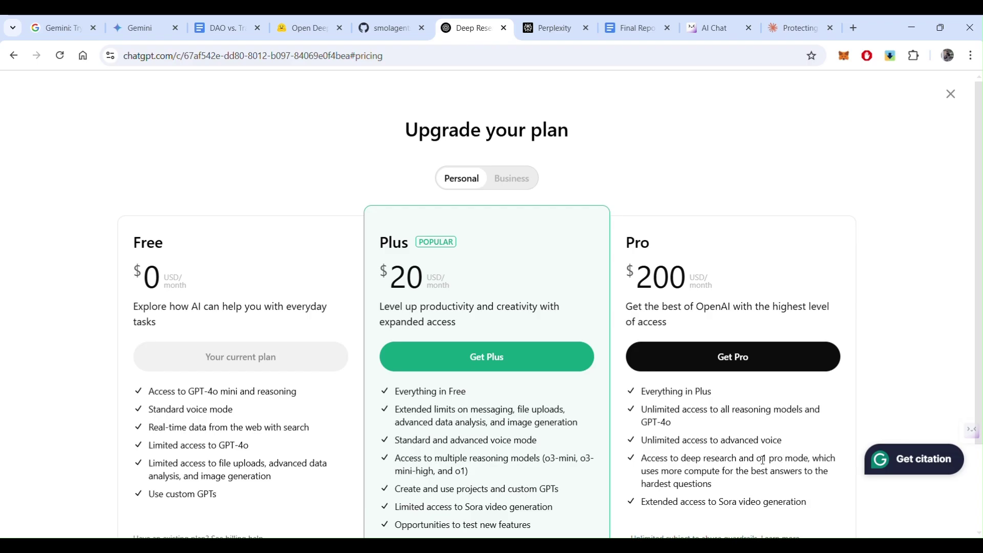
{"action": "left_click", "coordinate": [950, 95]}
{"action": "left_click", "coordinate": [27, 90]}
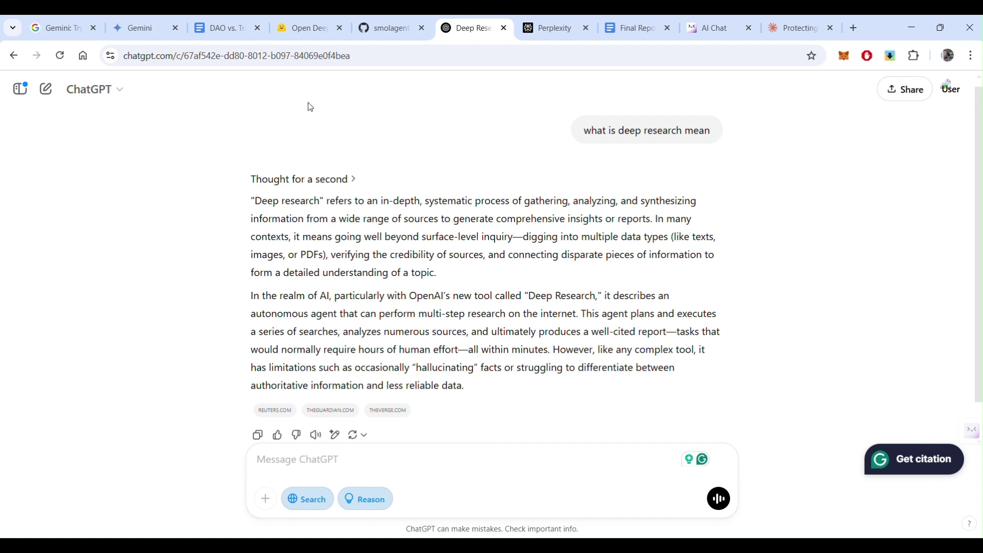
Submit the AI scraping legal investigation prompt in Perplexity using Reasoning with o3-mini and the Web, Academic and Social sources.
{"action": "left_click", "coordinate": [580, 30]}
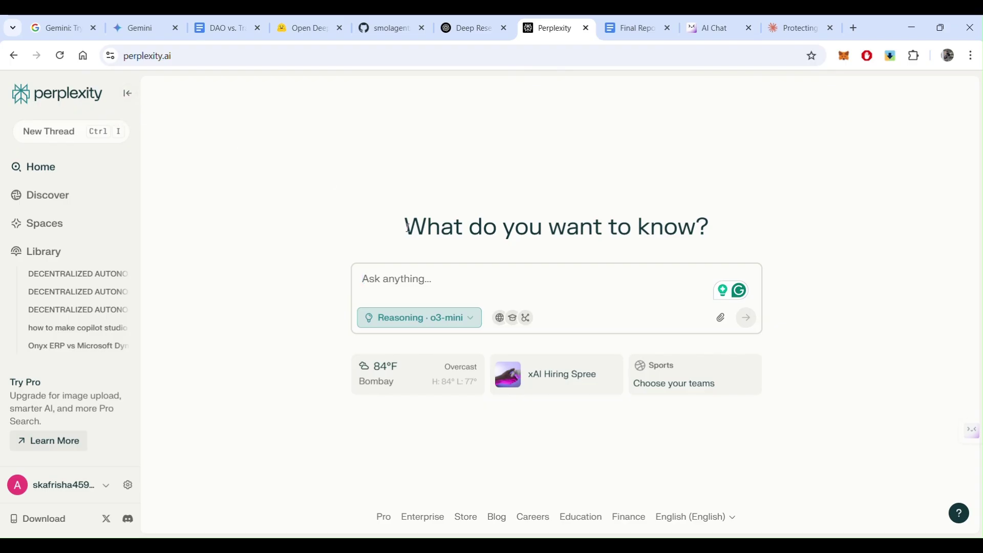
{"action": "type", "text": "Conduct a thorough investigation to explore potential legal strategies against major AI companies—such as Google, OpenAI, Microsoft, Perplexity, and others—for scraping my webpage without proper authorization using their deep research agents. Identify any loopholes or gaps in these companies’ policies that might facilitate such actions without explicit consent. In your research, explain how these deep research agents function, including whether they gather data exclusively from websites with approved access or if they operate more broadly. Additionally, provide actionable advice for website owners on how to safeguard their content against unauthorized scraping, as well as outlining any available legal options."}
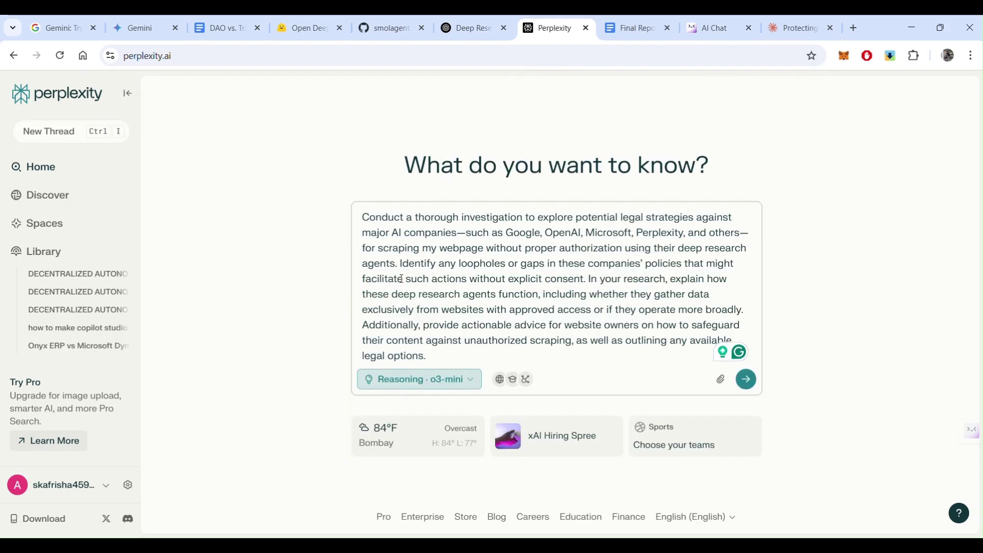
{"action": "left_click", "coordinate": [448, 380]}
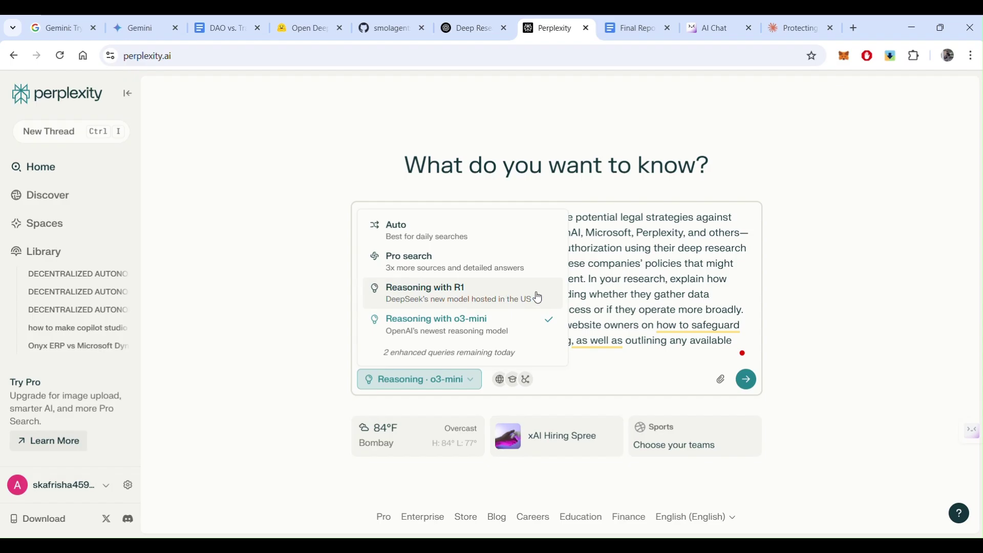
{"action": "left_click", "coordinate": [552, 319]}
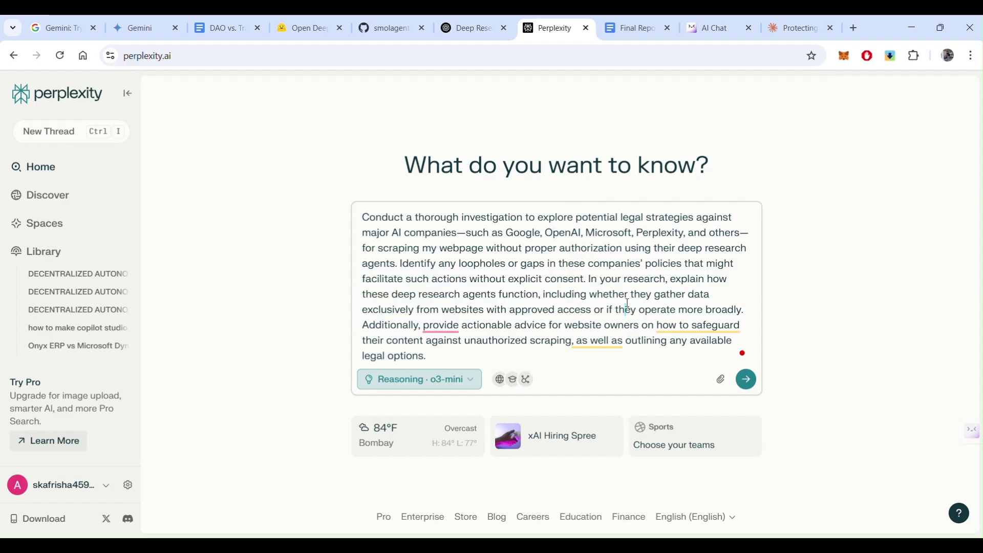
{"action": "left_click", "coordinate": [499, 381]}
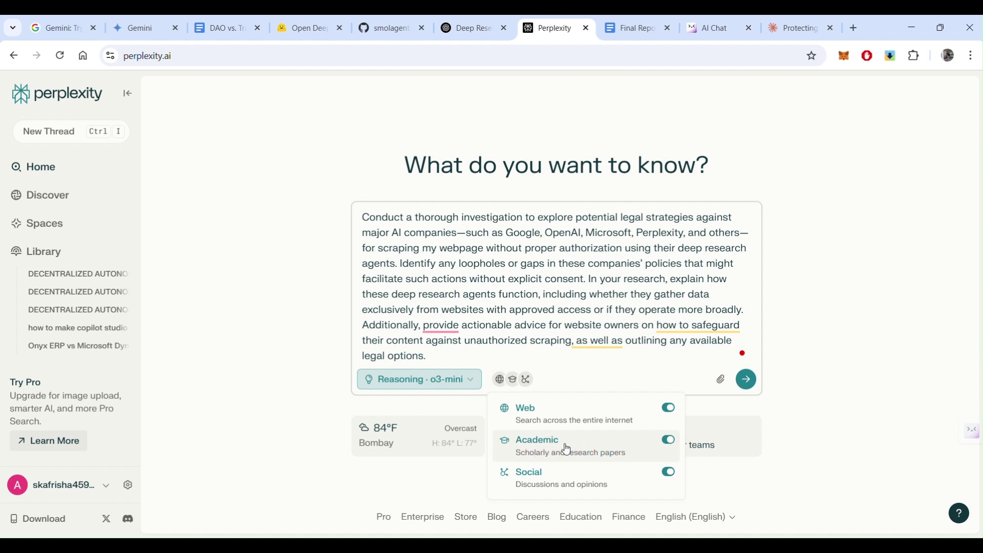
{"action": "left_click", "coordinate": [746, 379]}
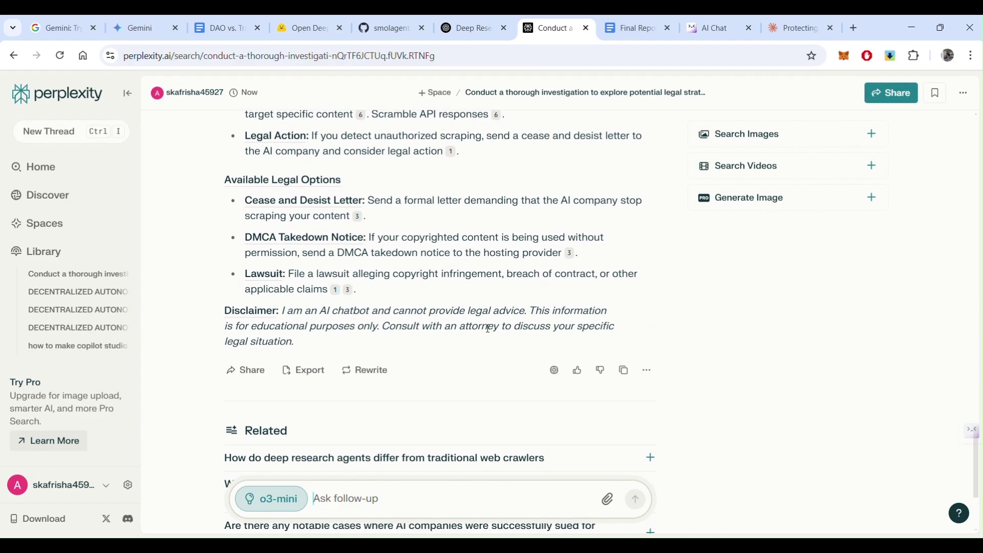
Export the Perplexity answer as a PDF and open the downloaded file.
{"action": "left_click", "coordinate": [301, 377]}
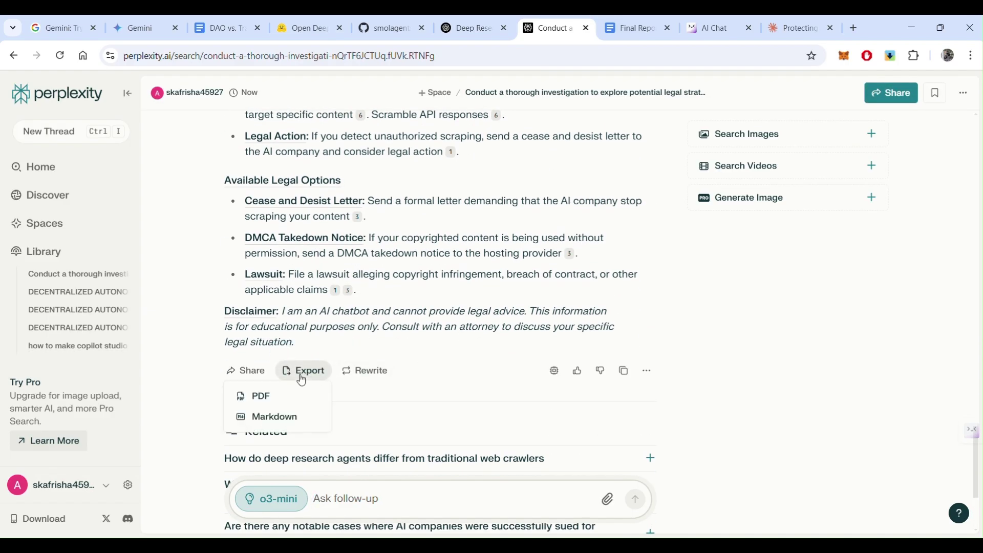
{"action": "left_click", "coordinate": [277, 398]}
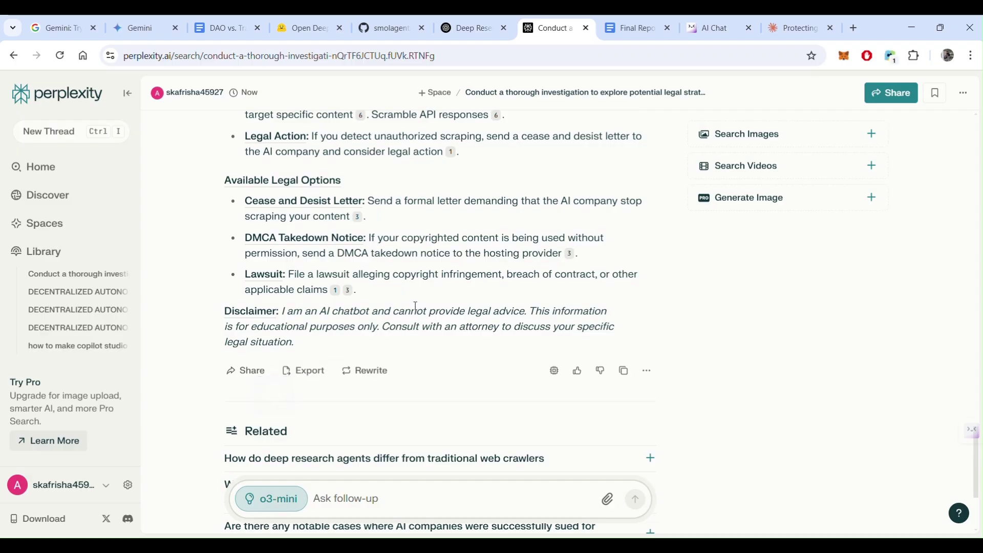
{"action": "left_click", "coordinate": [799, 497]}
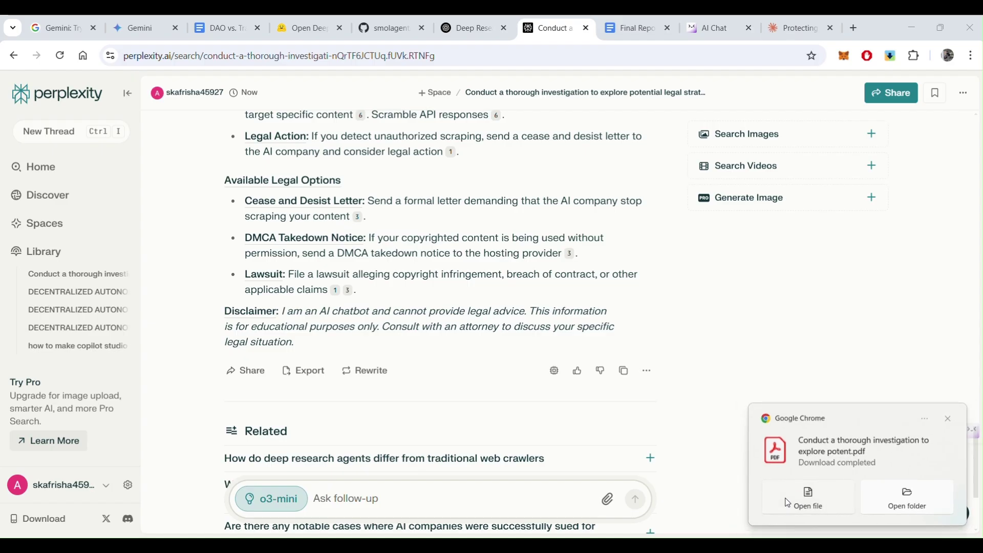
{"action": "left_click", "coordinate": [563, 150]}
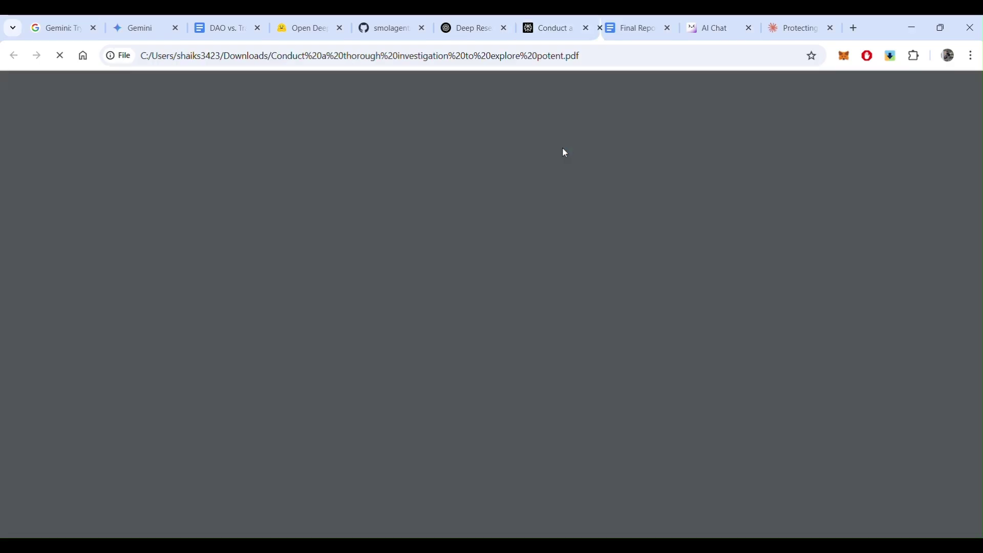
Skim the exported Perplexity PDF through to its reference list and last page, and return to the beginning.
{"action": "scroll", "coordinate": [122, 235], "scroll_direction": "down", "scroll_amount": 2}
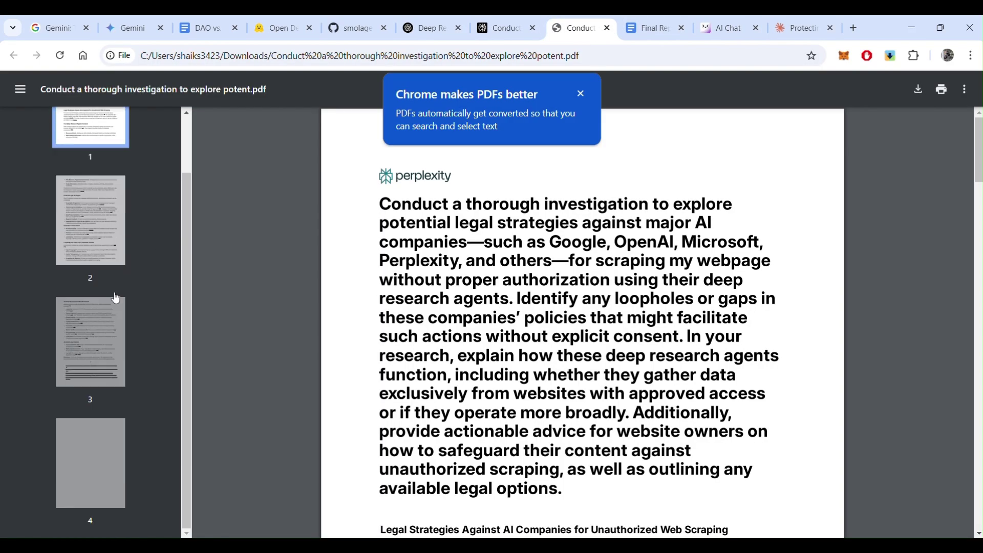
{"action": "left_click", "coordinate": [106, 199]}
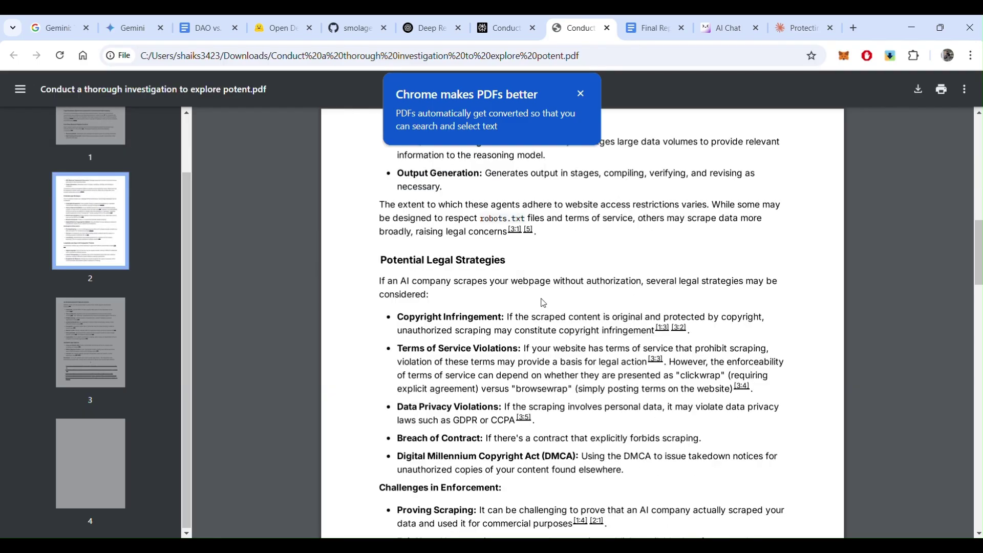
{"action": "scroll", "coordinate": [512, 307], "scroll_direction": "down", "scroll_amount": 15}
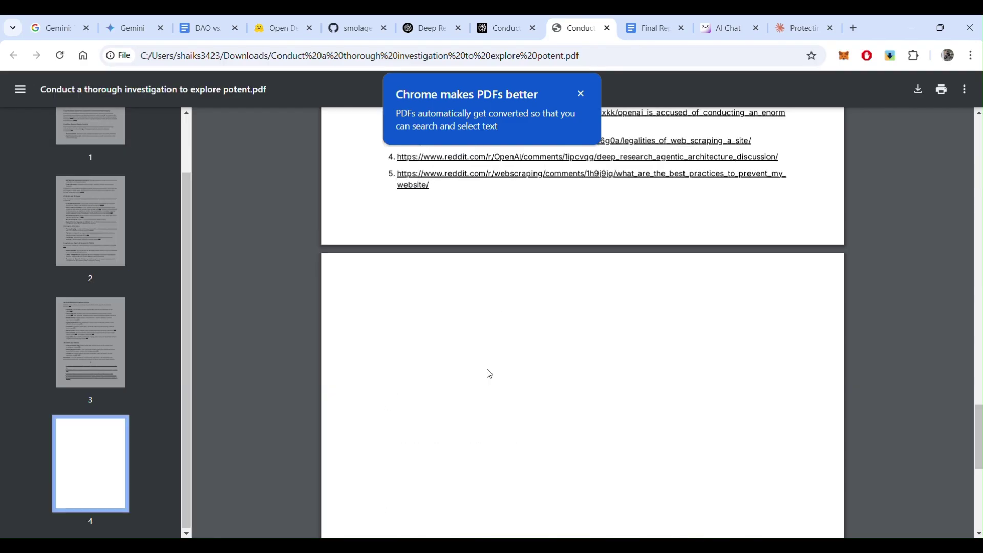
{"action": "scroll", "coordinate": [487, 384], "scroll_direction": "up", "scroll_amount": 7}
{"action": "scroll", "coordinate": [489, 373], "scroll_direction": "up", "scroll_amount": 20}
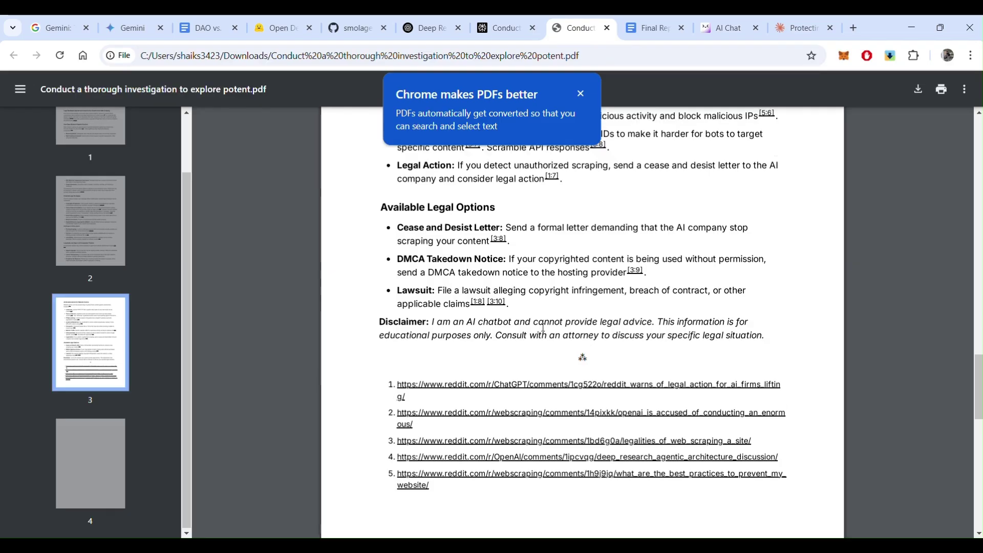
{"action": "scroll", "coordinate": [543, 326], "scroll_direction": "up", "scroll_amount": 3}
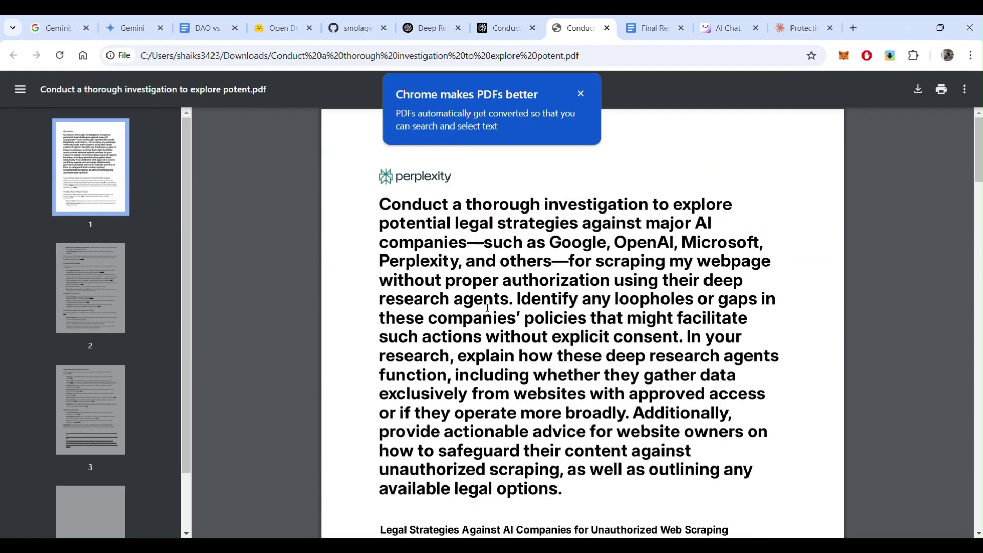
Read the PDF's sections on research agents, legal strategies, enforcement challenges, policy loopholes and advice for website owners, and check its sources.
{"action": "scroll", "coordinate": [501, 332], "scroll_direction": "down", "scroll_amount": 15}
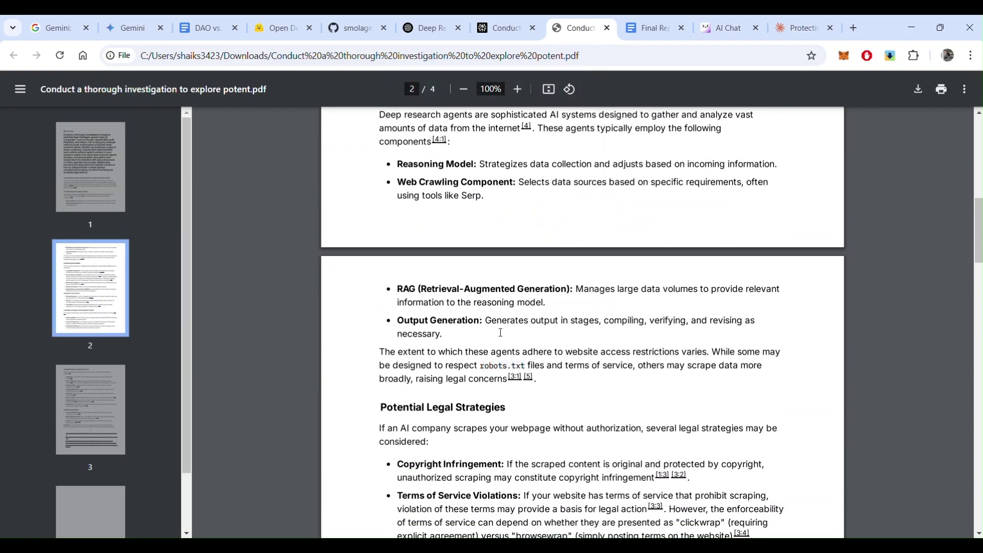
{"action": "scroll", "coordinate": [500, 332], "scroll_direction": "down", "scroll_amount": 15}
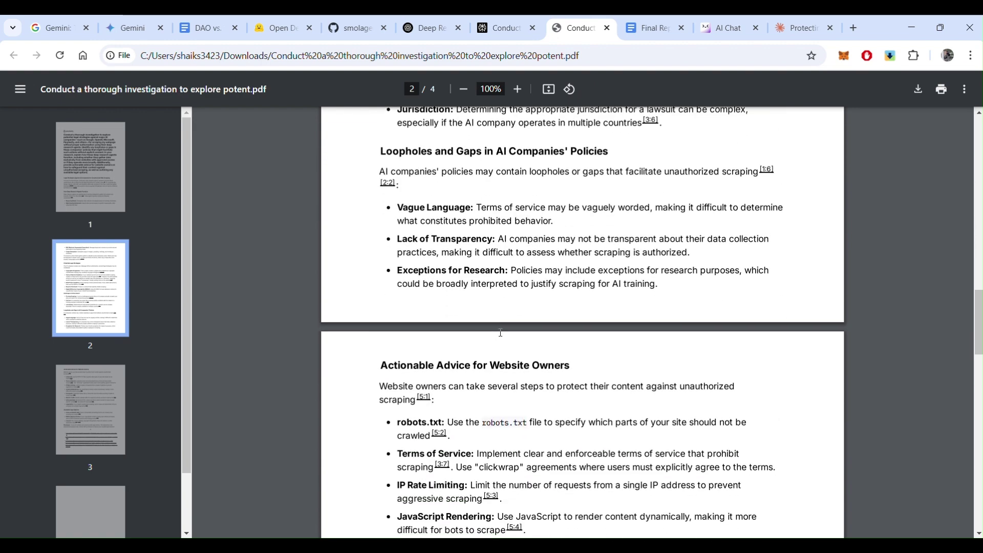
{"action": "scroll", "coordinate": [501, 332], "scroll_direction": "down", "scroll_amount": 7}
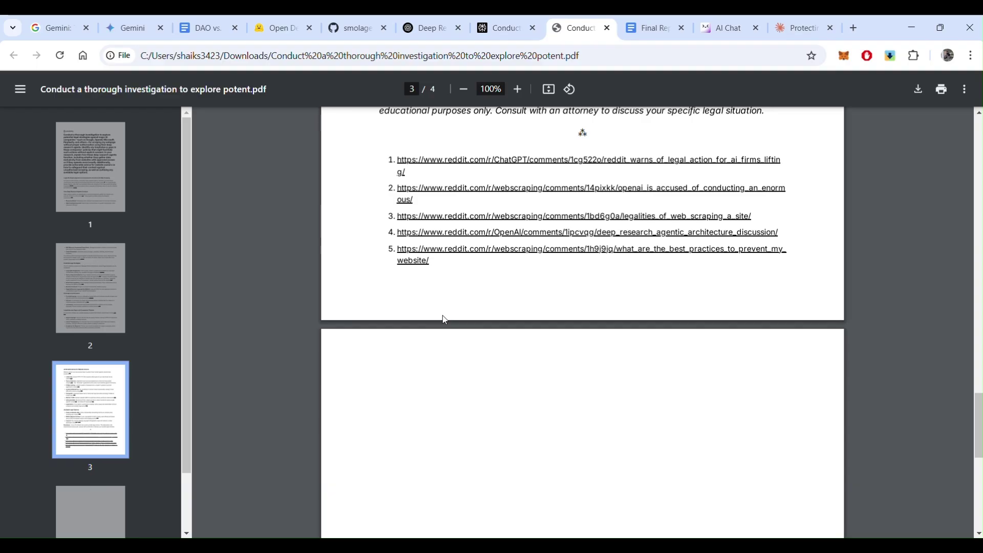
{"action": "scroll", "coordinate": [445, 319], "scroll_direction": "up", "scroll_amount": 15}
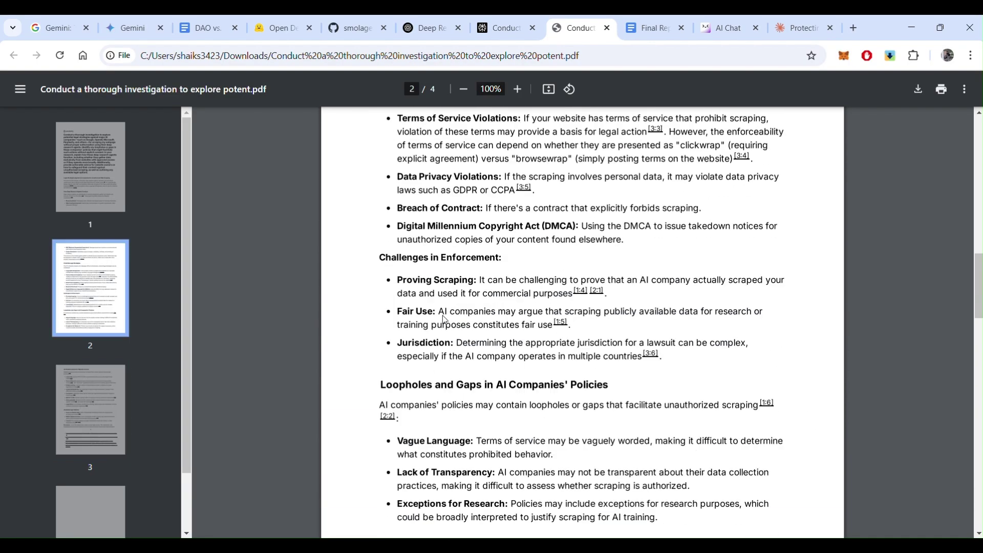
{"action": "scroll", "coordinate": [443, 319], "scroll_direction": "up", "scroll_amount": 7}
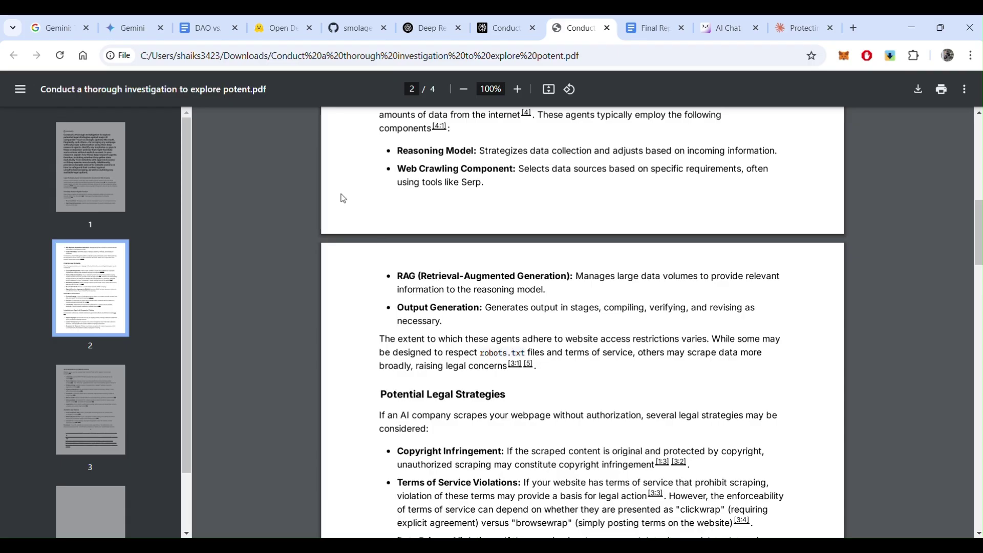
Switch to the Gemini report and skim its sections on deep research agents, advice for website owners, and legal and privacy implications.
{"action": "left_click", "coordinate": [131, 27]}
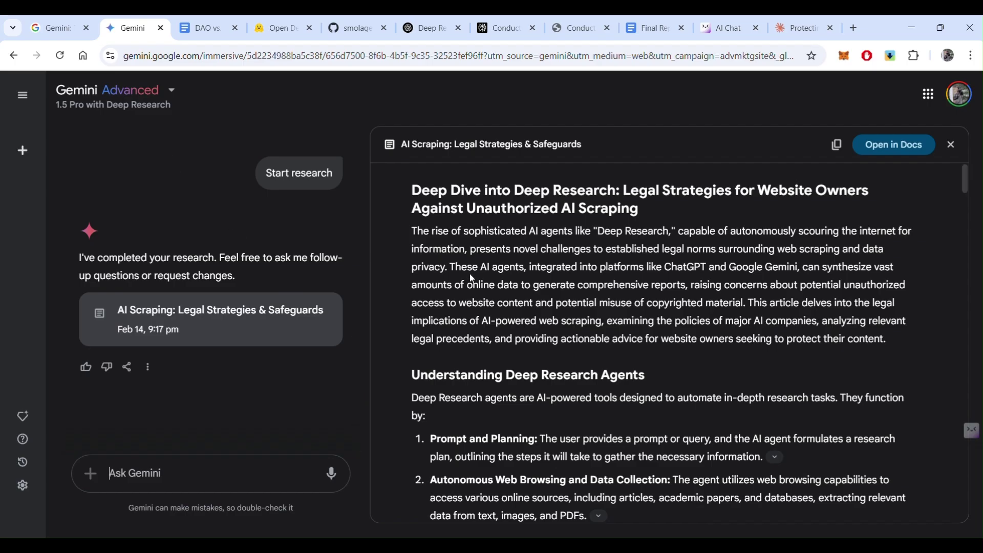
{"action": "scroll", "coordinate": [572, 251], "scroll_direction": "down", "scroll_amount": 10}
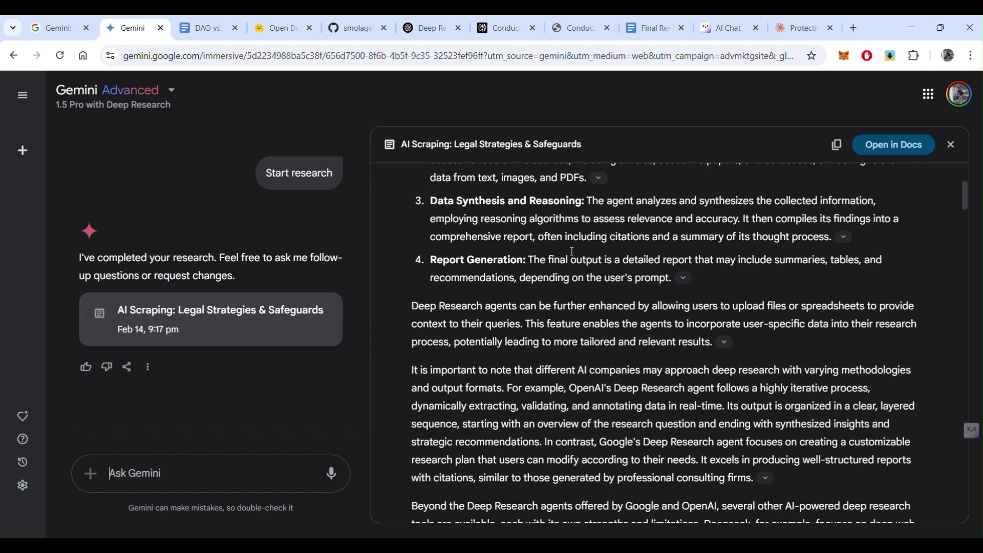
{"action": "scroll", "coordinate": [572, 251], "scroll_direction": "down", "scroll_amount": 3}
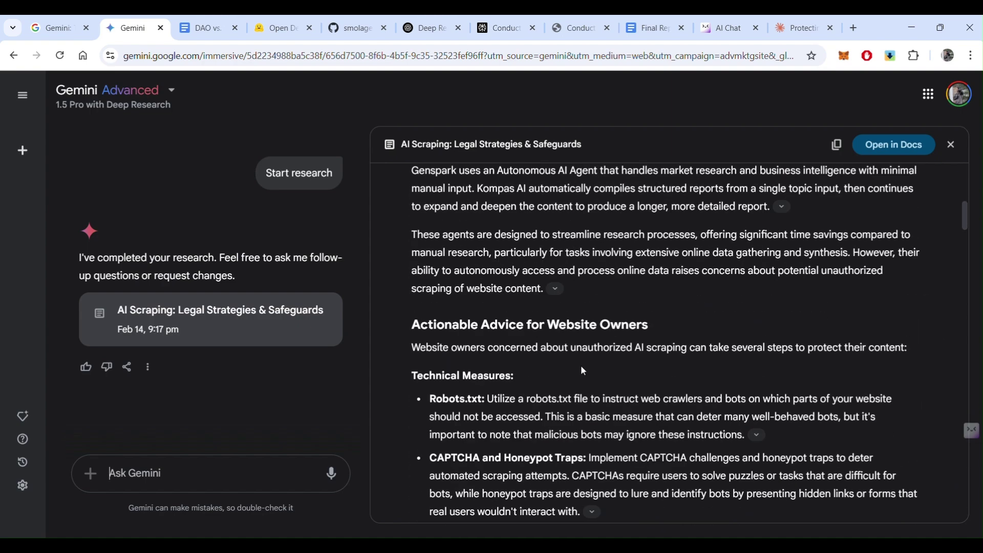
{"action": "scroll", "coordinate": [582, 370], "scroll_direction": "down", "scroll_amount": 15}
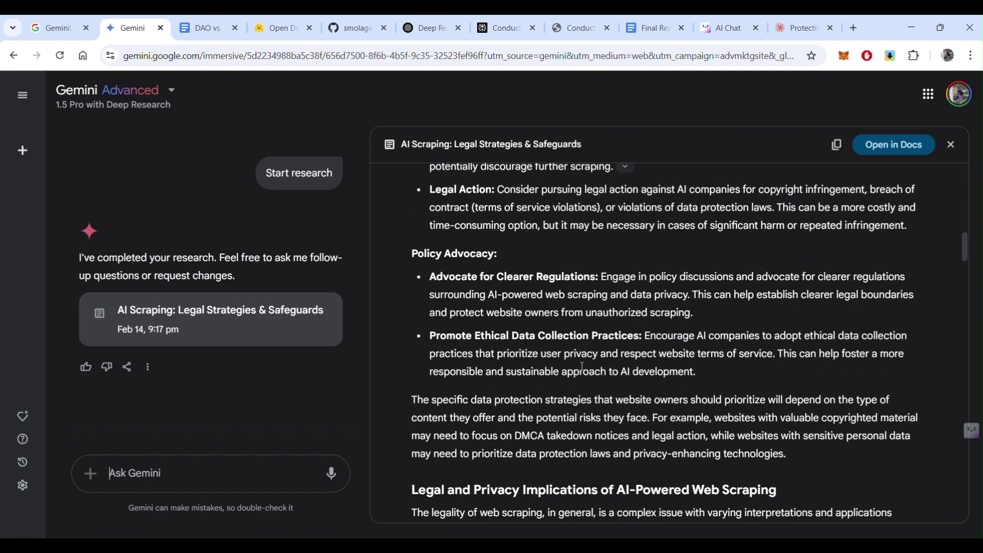
{"action": "scroll", "coordinate": [583, 367], "scroll_direction": "down", "scroll_amount": 12}
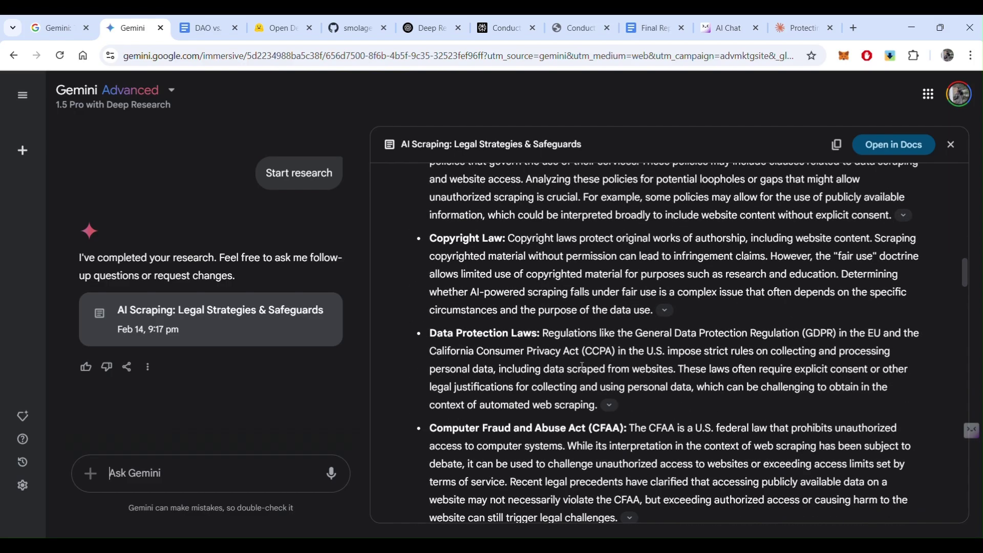
{"action": "scroll", "coordinate": [582, 366], "scroll_direction": "up", "scroll_amount": 2}
{"action": "scroll", "coordinate": [582, 367], "scroll_direction": "down", "scroll_amount": 4}
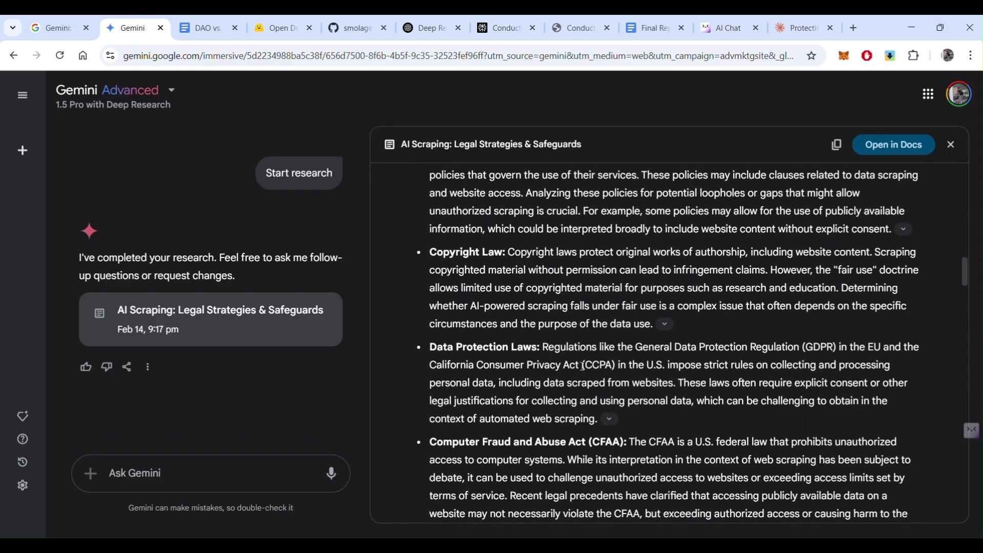
Skim the Gemini report's legal precedents, AI company policy analysis, conclusion and sources.
{"action": "scroll", "coordinate": [582, 367], "scroll_direction": "down", "scroll_amount": 3}
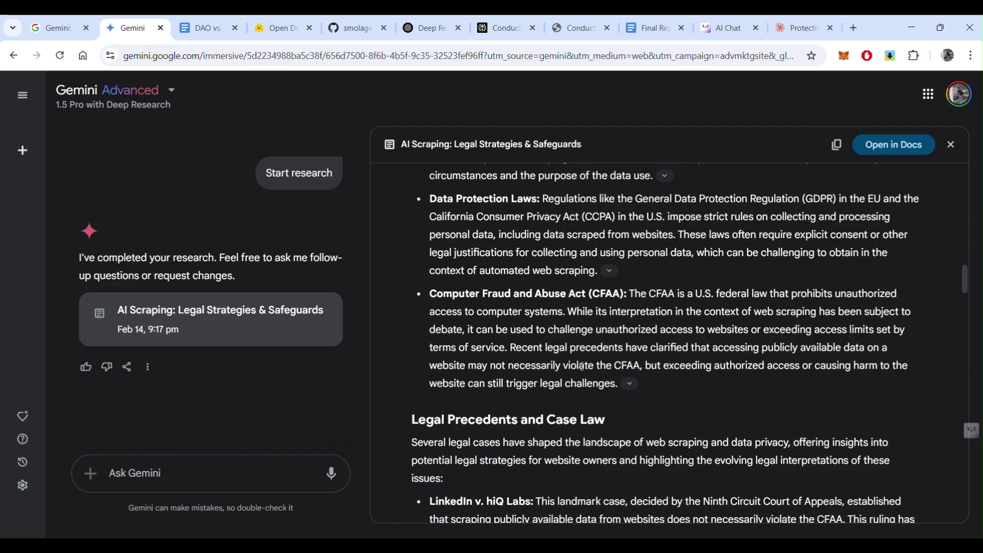
{"action": "scroll", "coordinate": [582, 370], "scroll_direction": "down", "scroll_amount": 1}
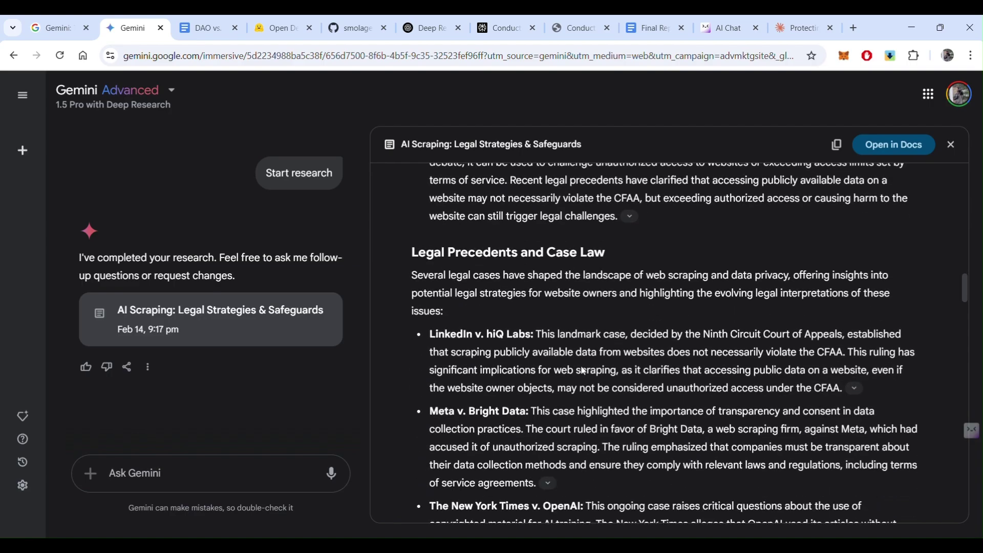
{"action": "scroll", "coordinate": [582, 366], "scroll_direction": "down", "scroll_amount": 1}
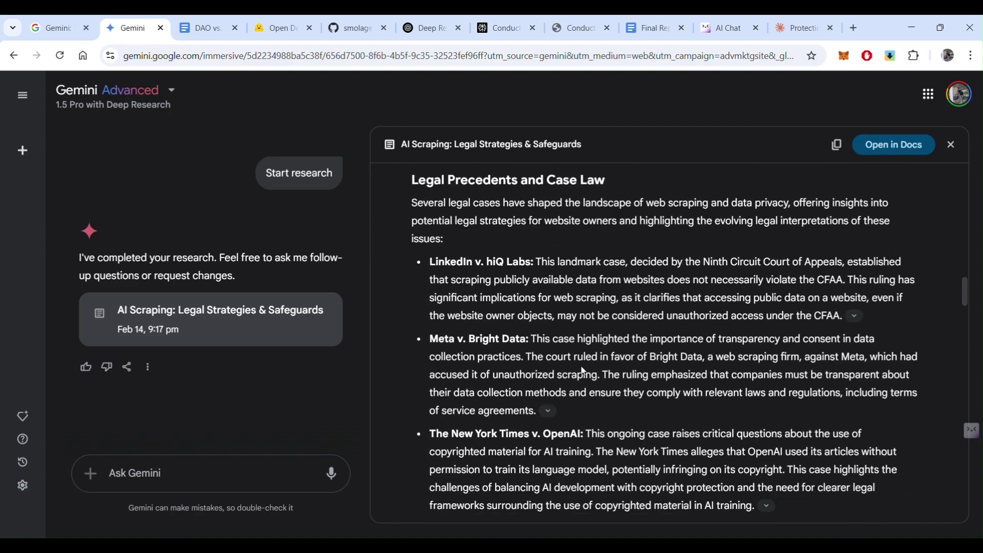
{"action": "scroll", "coordinate": [583, 371], "scroll_direction": "down", "scroll_amount": 1}
{"action": "scroll", "coordinate": [583, 370], "scroll_direction": "down", "scroll_amount": 5}
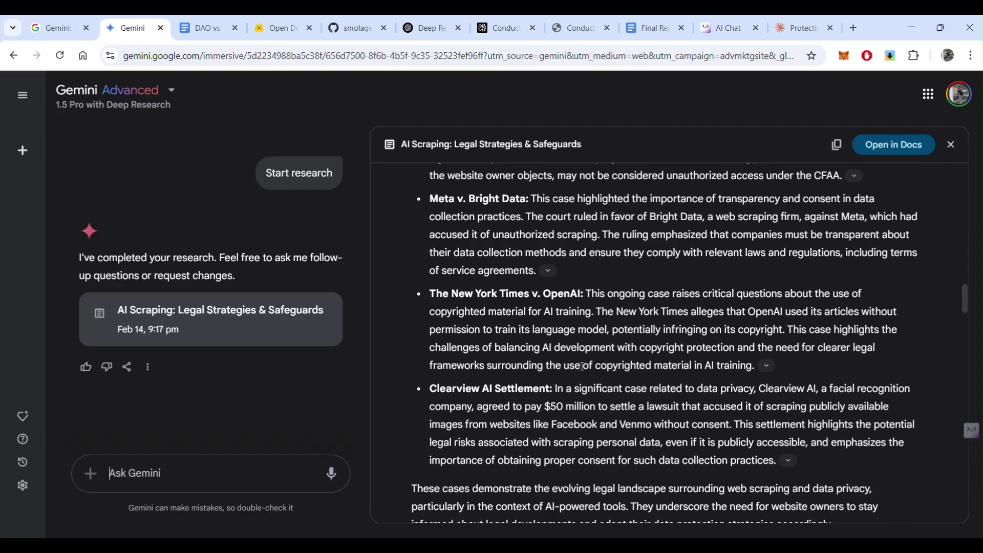
{"action": "scroll", "coordinate": [583, 366], "scroll_direction": "down", "scroll_amount": 2}
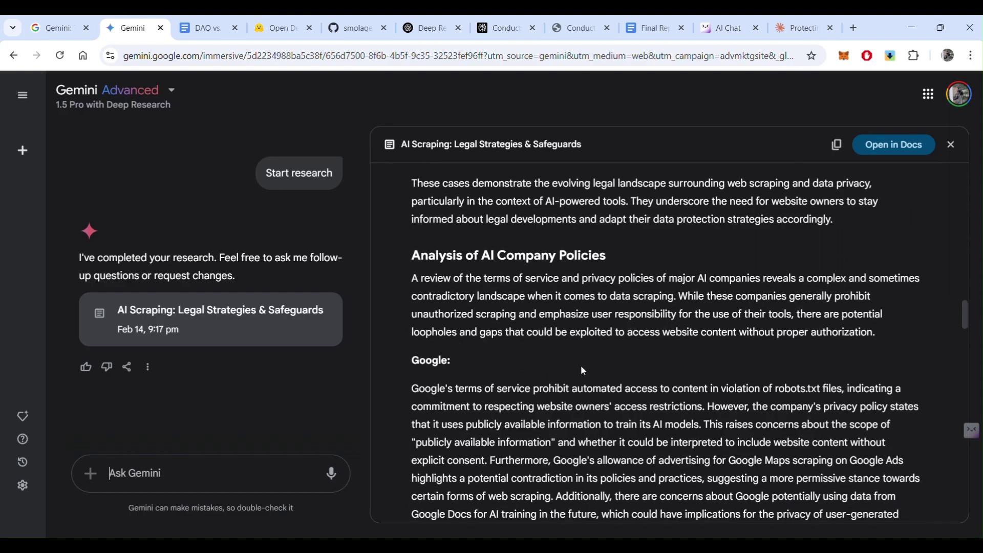
{"action": "scroll", "coordinate": [576, 326], "scroll_direction": "down", "scroll_amount": 10}
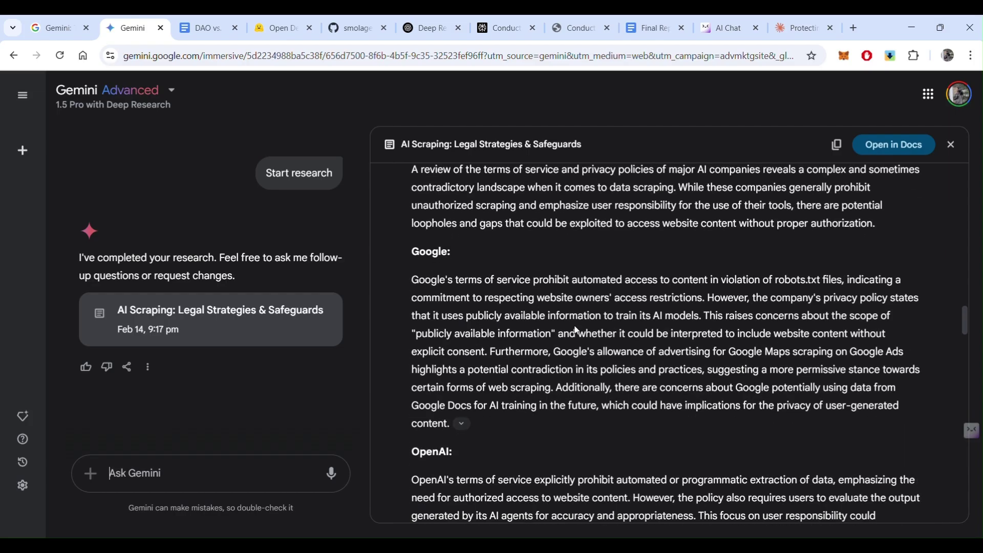
{"action": "scroll", "coordinate": [576, 326], "scroll_direction": "down", "scroll_amount": 6}
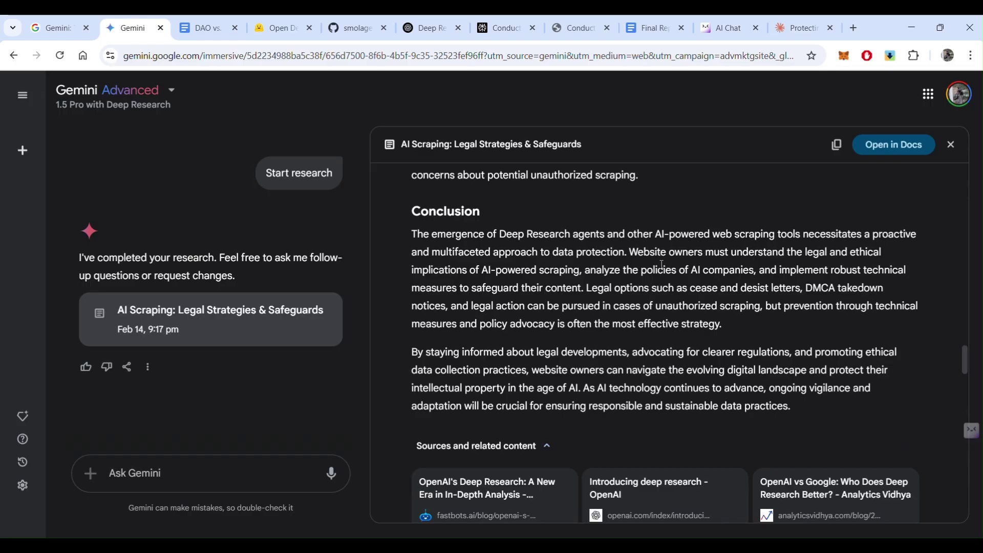
{"action": "scroll", "coordinate": [662, 265], "scroll_direction": "up", "scroll_amount": 3}
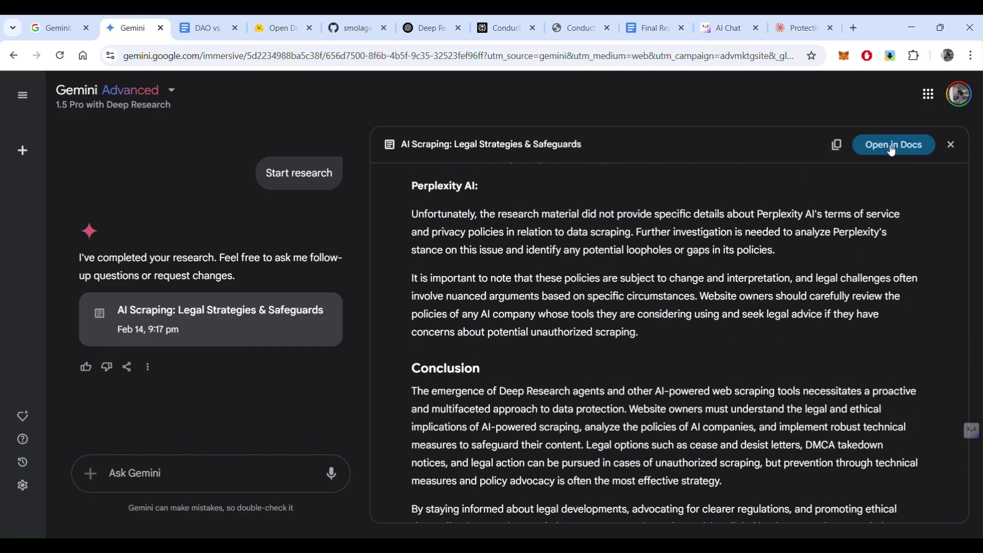
Open the Gemini report in Google Docs and read its section on understanding deep research agents.
{"action": "left_click", "coordinate": [891, 151]}
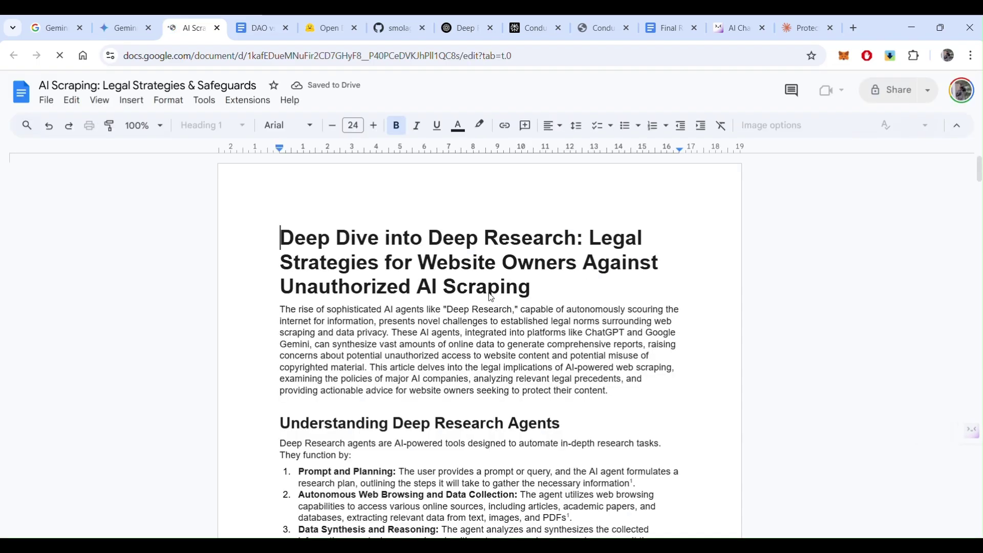
{"action": "scroll", "coordinate": [428, 333], "scroll_direction": "down", "scroll_amount": 2}
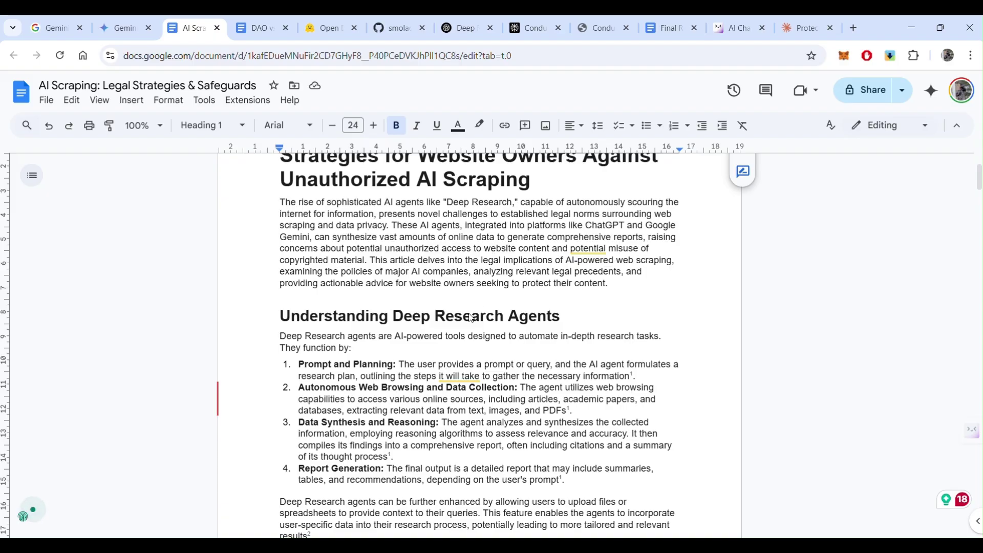
{"action": "scroll", "coordinate": [469, 315], "scroll_direction": "down", "scroll_amount": 1}
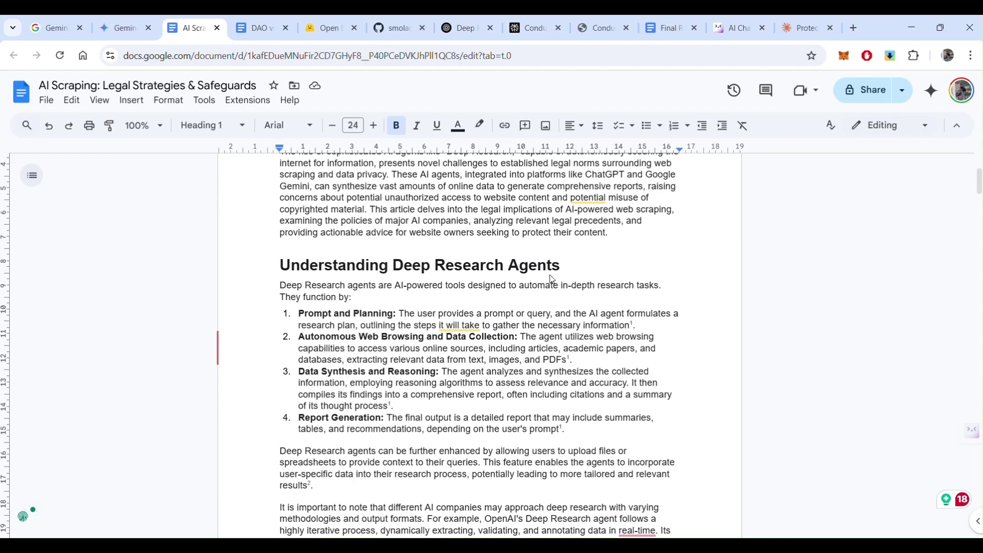
{"action": "scroll", "coordinate": [551, 279], "scroll_direction": "down", "scroll_amount": 1}
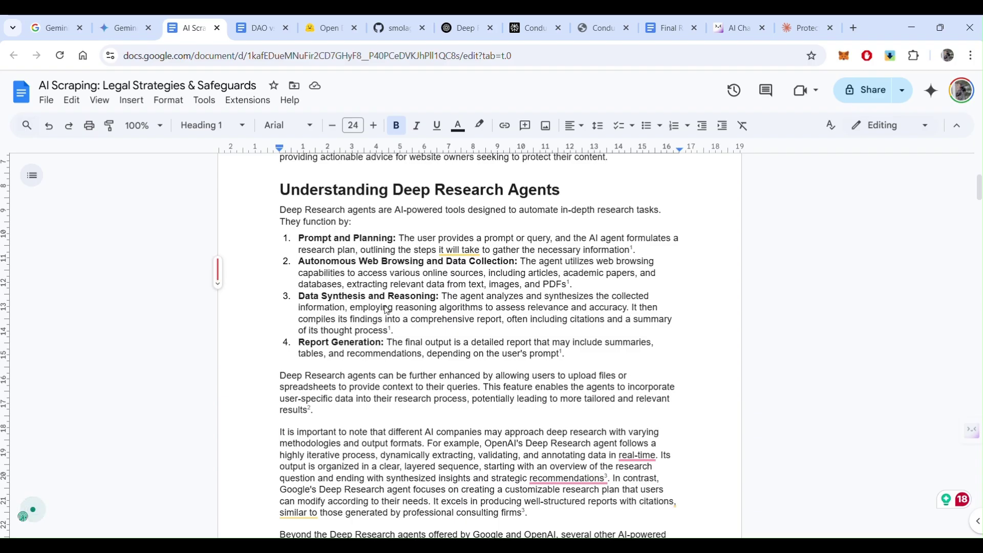
{"action": "scroll", "coordinate": [405, 358], "scroll_direction": "down", "scroll_amount": 1}
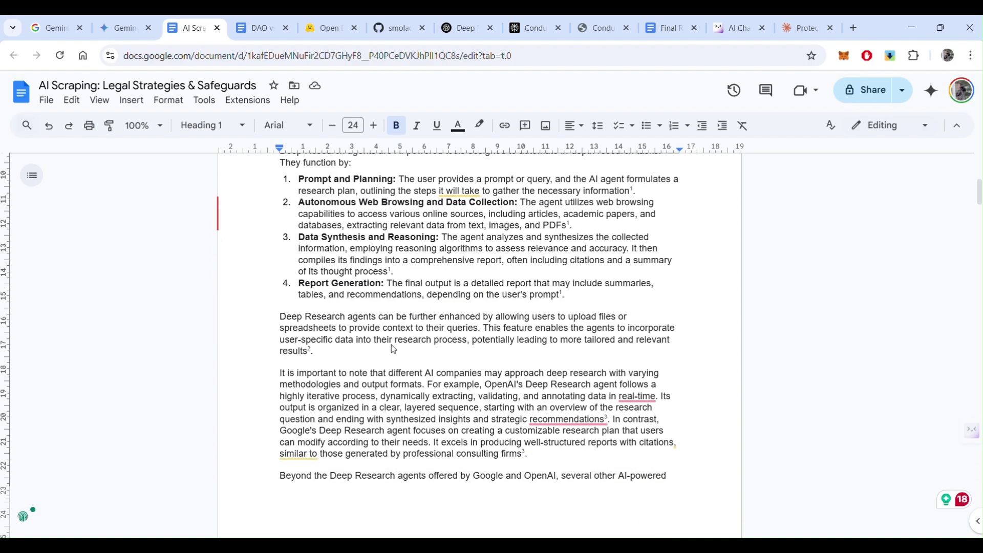
{"action": "scroll", "coordinate": [438, 323], "scroll_direction": "down", "scroll_amount": 2}
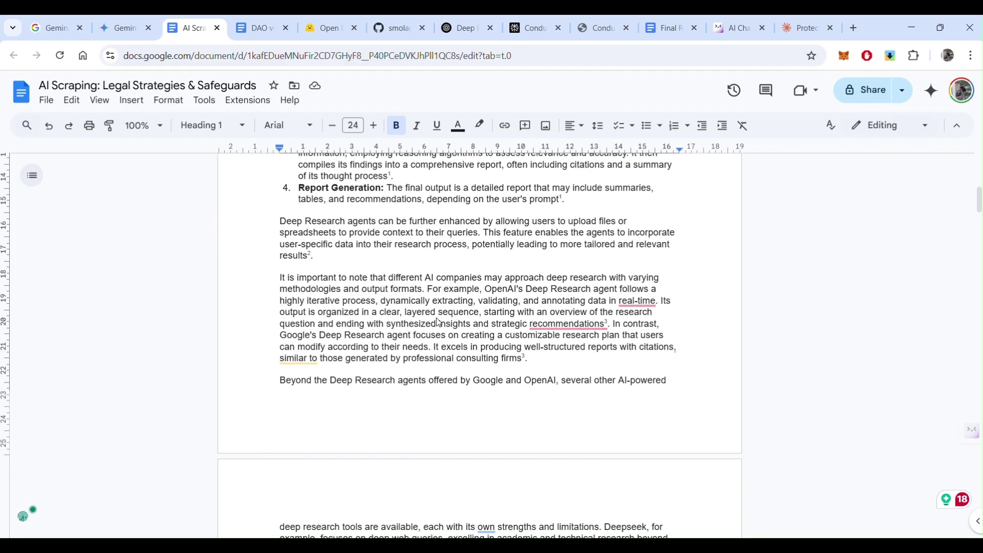
{"action": "scroll", "coordinate": [438, 321], "scroll_direction": "down", "scroll_amount": 3}
{"action": "scroll", "coordinate": [438, 322], "scroll_direction": "up", "scroll_amount": 5}
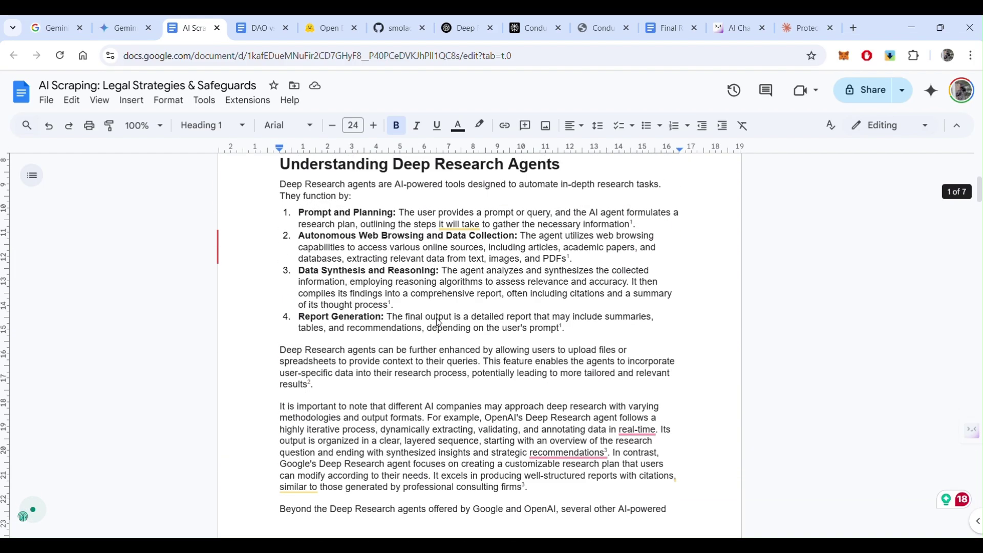
{"action": "scroll", "coordinate": [438, 321], "scroll_direction": "down", "scroll_amount": 6}
Read the document's actionable advice for website owners, covering technical measures, legal options and policy advocacy.
{"action": "scroll", "coordinate": [438, 321], "scroll_direction": "down", "scroll_amount": 4}
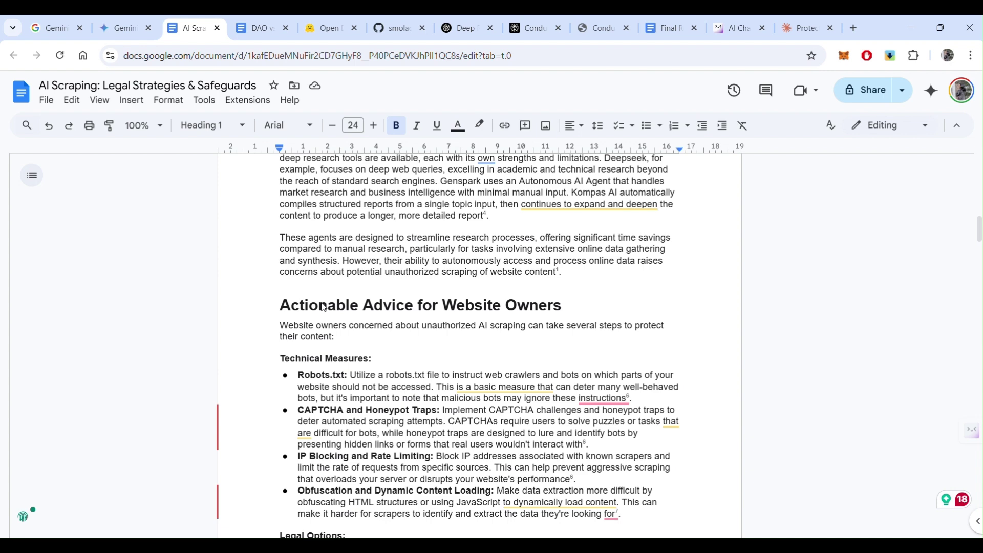
{"action": "scroll", "coordinate": [508, 315], "scroll_direction": "down", "scroll_amount": 2}
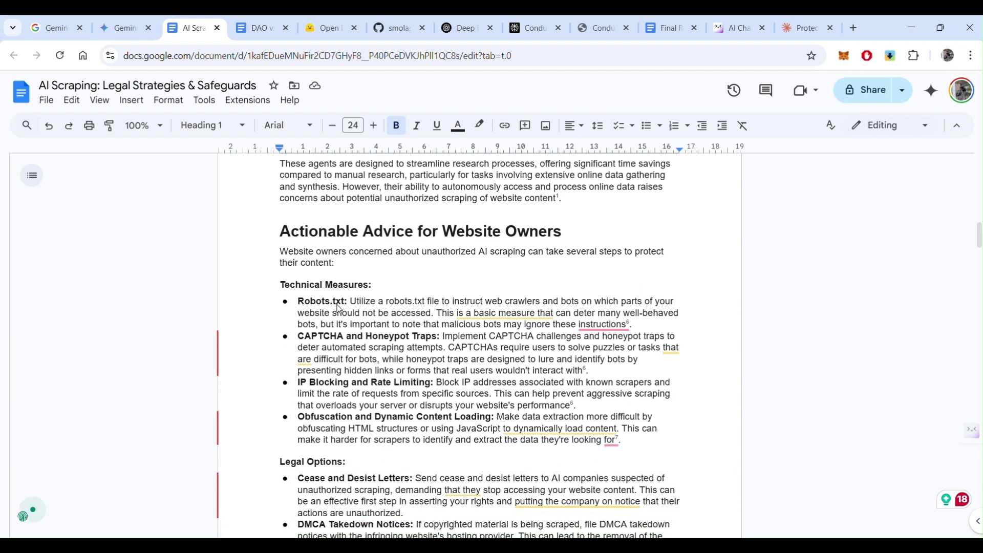
{"action": "scroll", "coordinate": [416, 357], "scroll_direction": "down", "scroll_amount": 2}
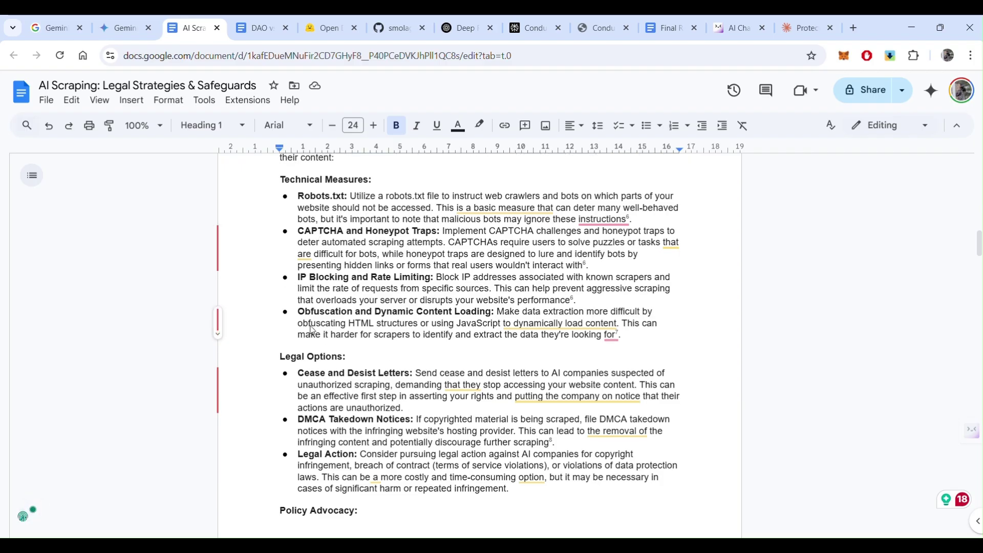
{"action": "scroll", "coordinate": [314, 330], "scroll_direction": "down", "scroll_amount": 2}
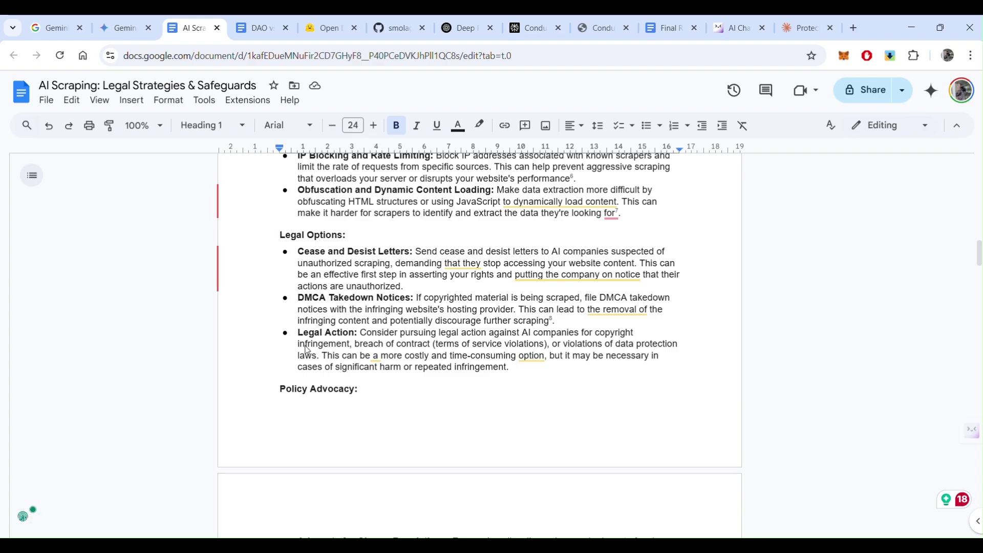
{"action": "scroll", "coordinate": [306, 349], "scroll_direction": "down", "scroll_amount": 6}
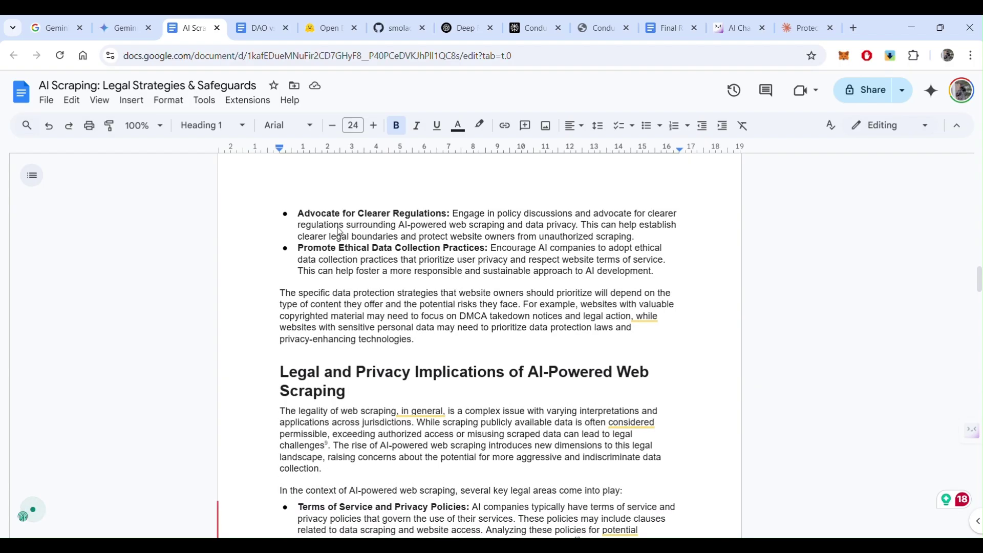
Review the final answer in Hugging Face's Open Deep-Research, focusing on its legal options and technical measures for website protection.
{"action": "left_click", "coordinate": [324, 32]}
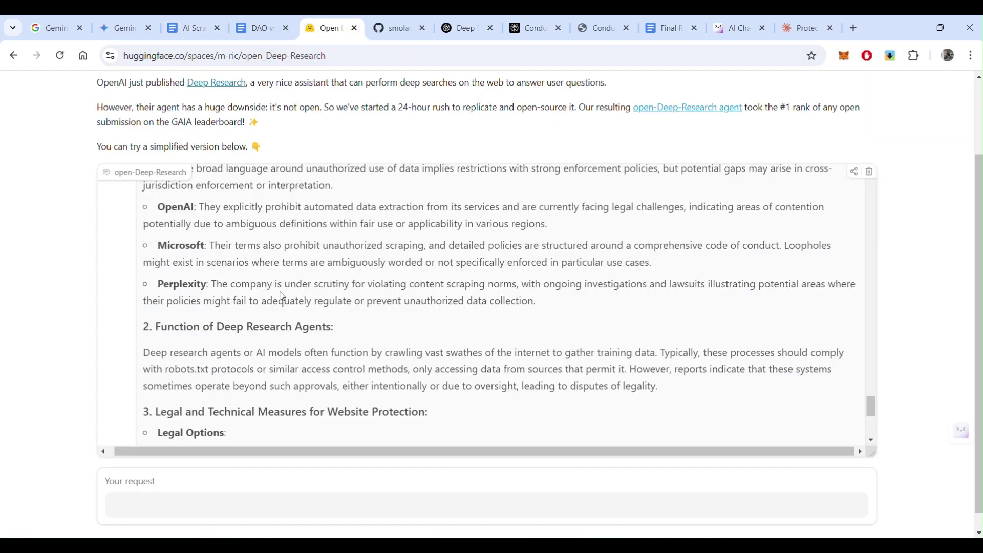
{"action": "scroll", "coordinate": [282, 296], "scroll_direction": "up", "scroll_amount": 2}
{"action": "scroll", "coordinate": [282, 296], "scroll_direction": "down", "scroll_amount": 6}
{"action": "scroll", "coordinate": [282, 296], "scroll_direction": "up", "scroll_amount": 1}
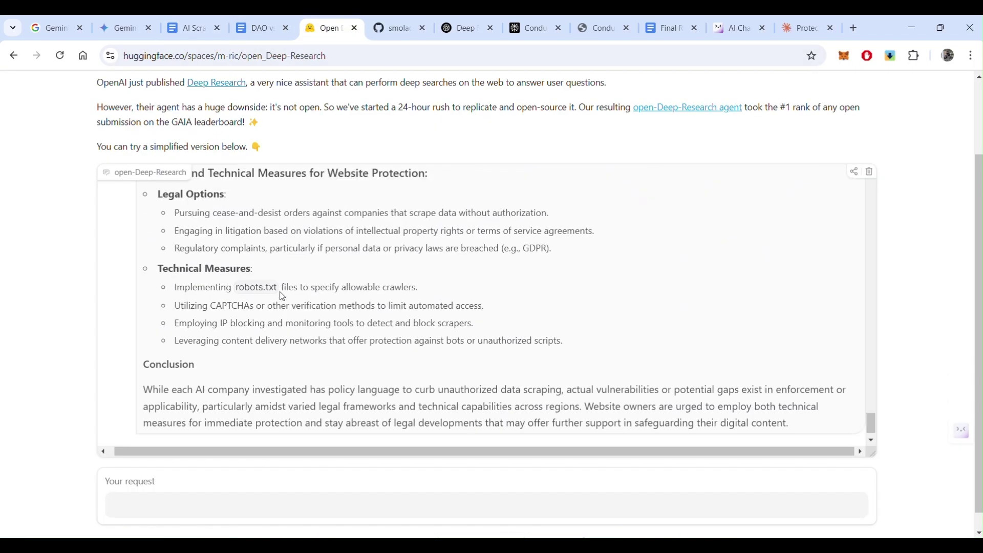
{"action": "scroll", "coordinate": [283, 296], "scroll_direction": "up", "scroll_amount": 10}
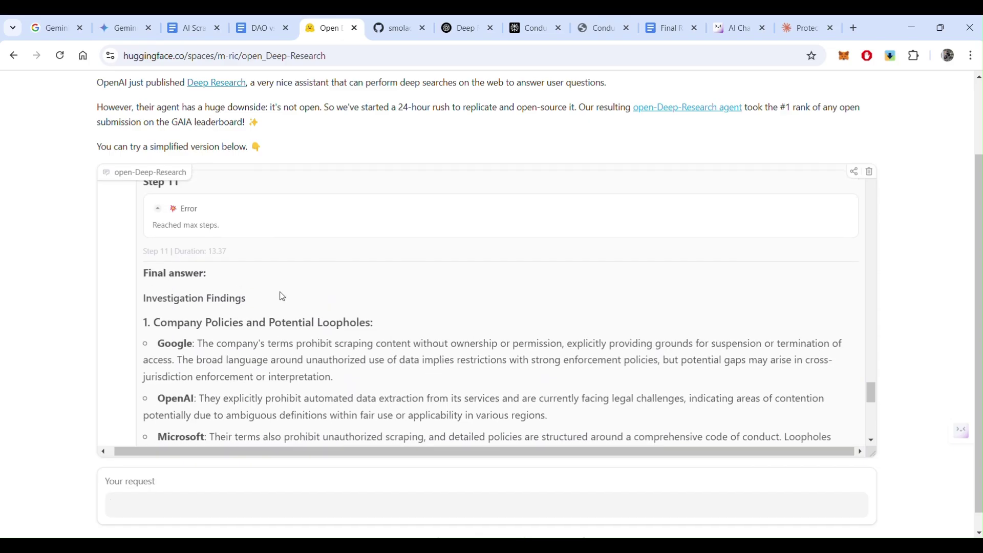
{"action": "scroll", "coordinate": [282, 296], "scroll_direction": "down", "scroll_amount": 8}
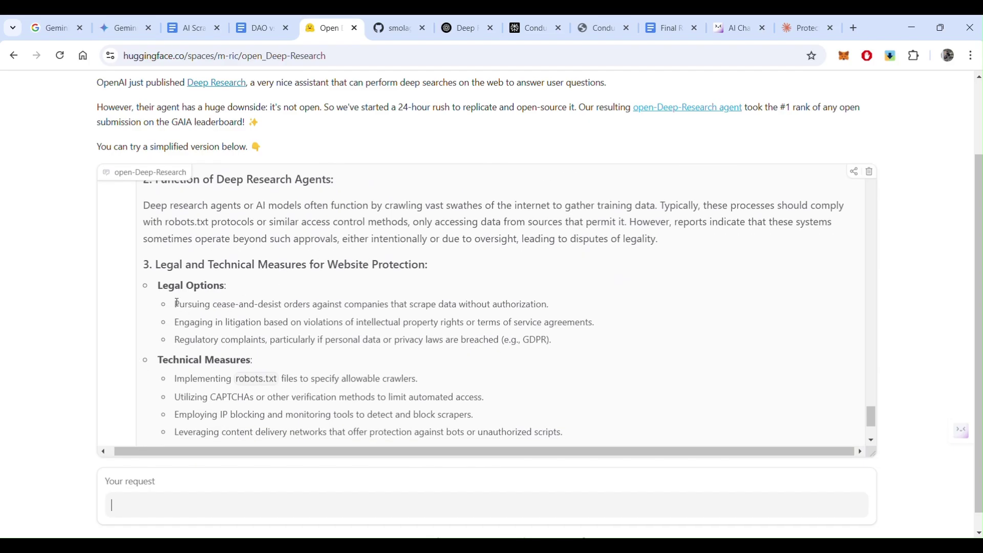
{"action": "left_click_drag", "start_coordinate": [183, 307], "coordinate": [288, 305]}
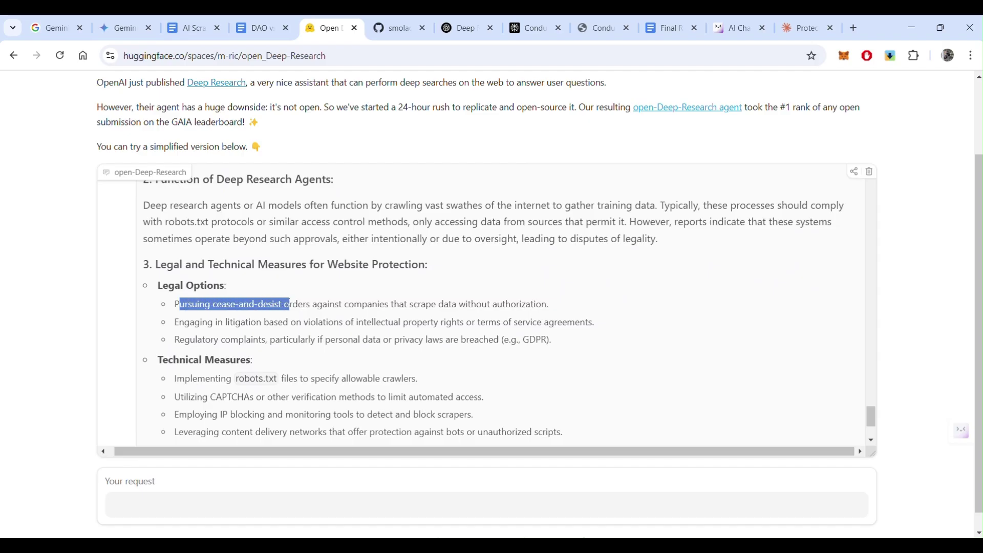
{"action": "left_click_drag", "start_coordinate": [213, 323], "coordinate": [286, 322]}
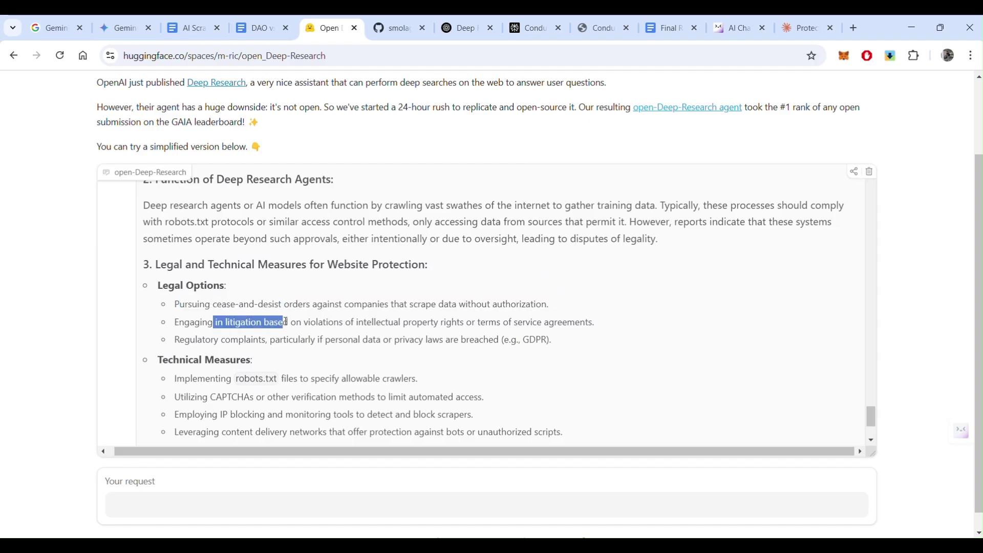
{"action": "left_click", "coordinate": [240, 341]}
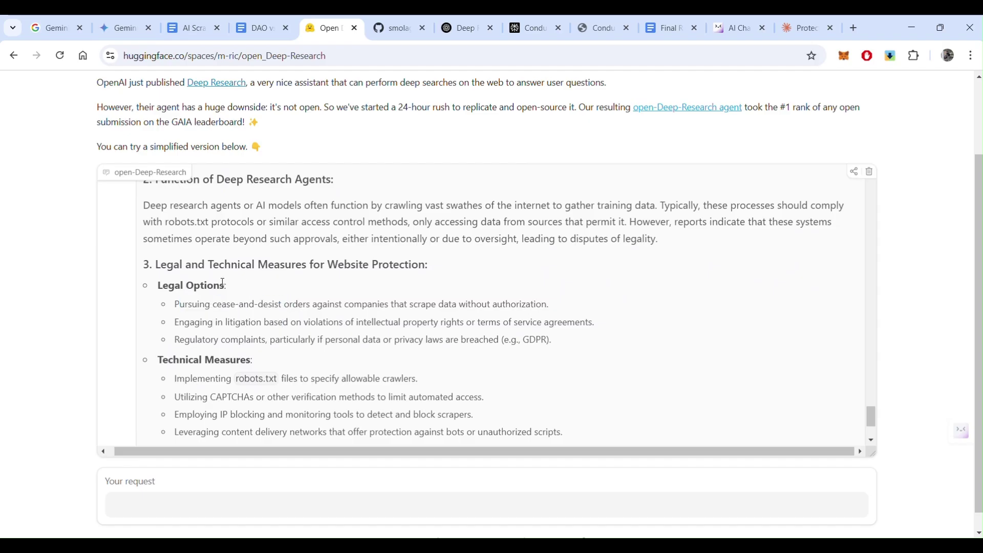
Skim the Gemini report in Google Docs from the policy analysis through the conclusion to the works cited.
{"action": "left_click", "coordinate": [192, 30]}
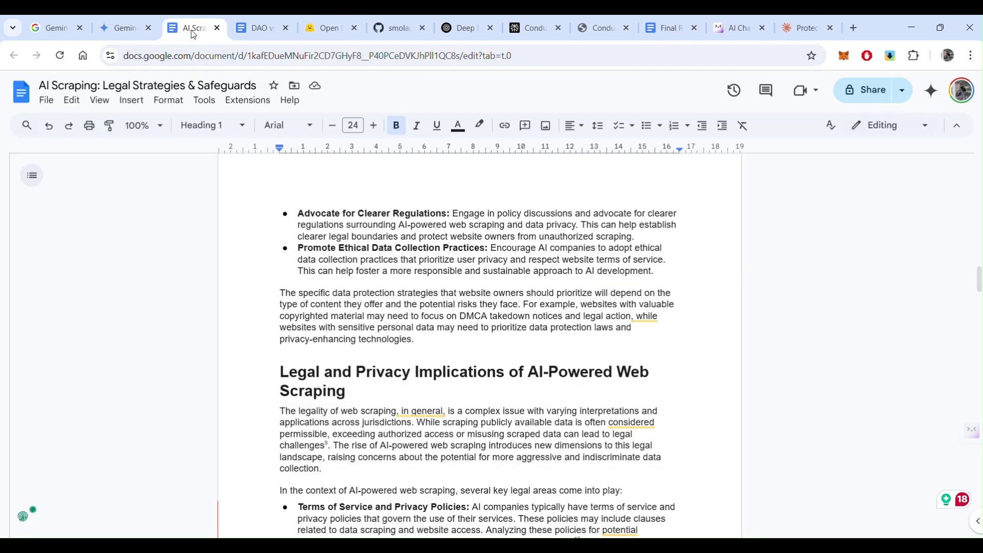
{"action": "scroll", "coordinate": [607, 340], "scroll_direction": "down", "scroll_amount": 20}
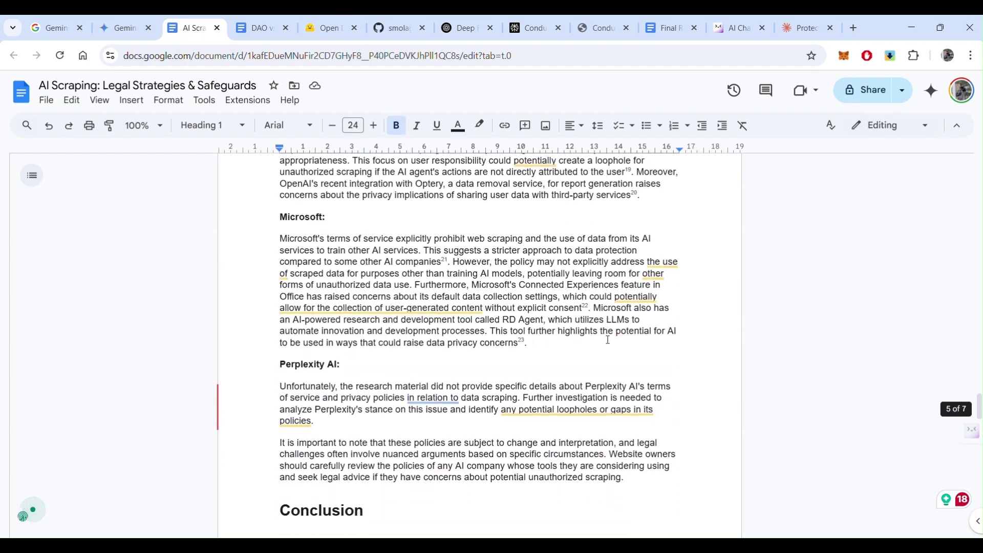
{"action": "scroll", "coordinate": [608, 340], "scroll_direction": "down", "scroll_amount": 10}
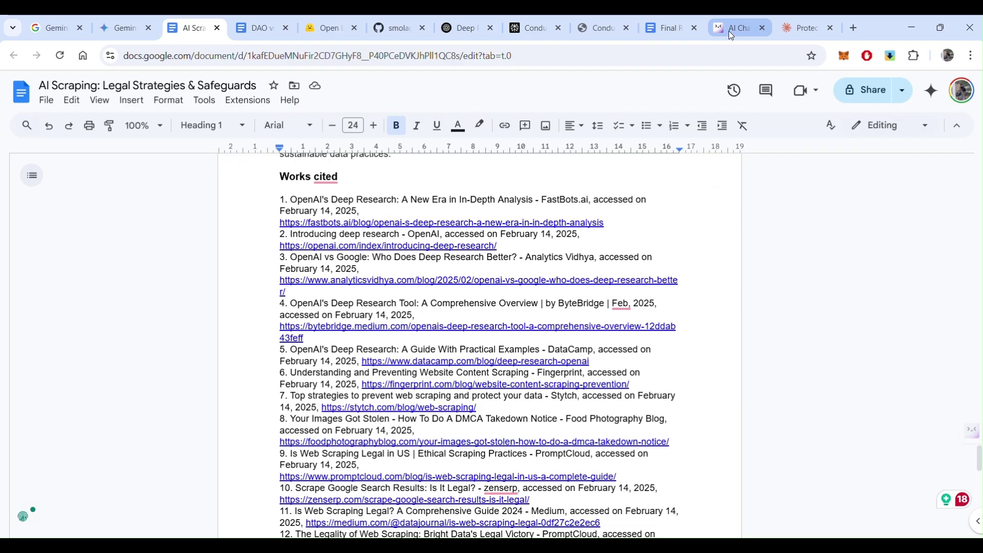
Switch to the Notepad list of deep research agents and highlight the Merlin entry.
{"action": "key", "text": "alt+Tab"}
{"action": "left_click", "coordinate": [528, 204]}
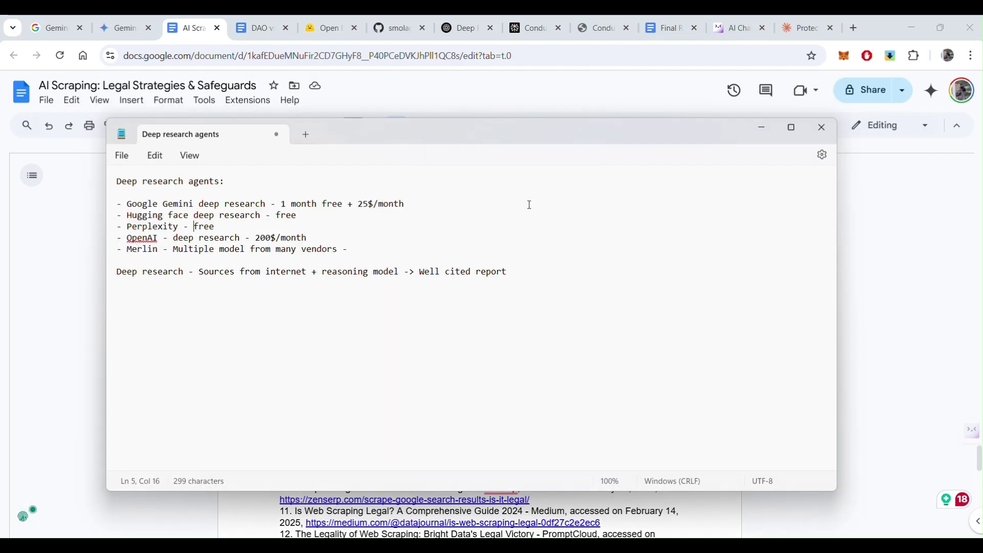
{"action": "double_click", "coordinate": [155, 253]}
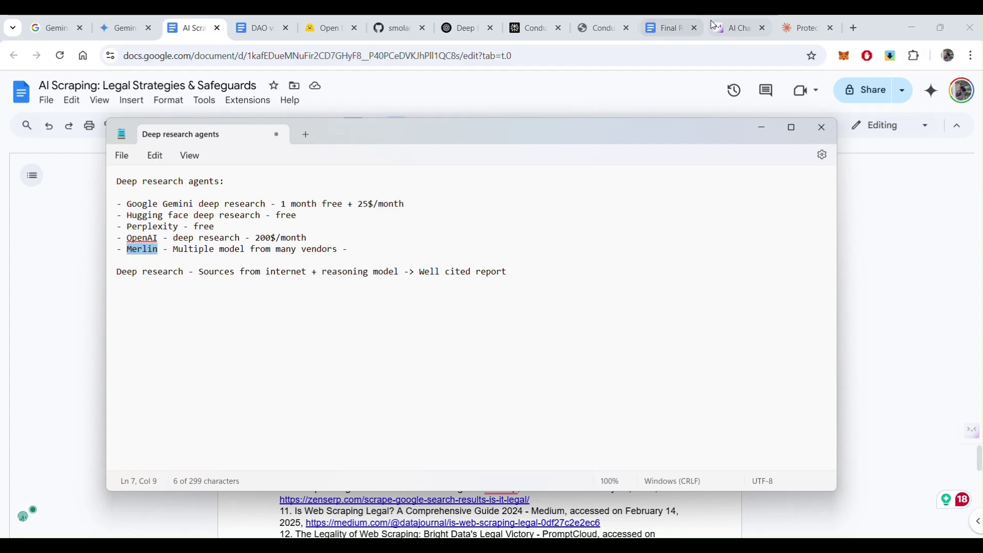
Switch to the Merlin chat in the browser, look through its available AI models and choose O1.
{"action": "left_click", "coordinate": [737, 28]}
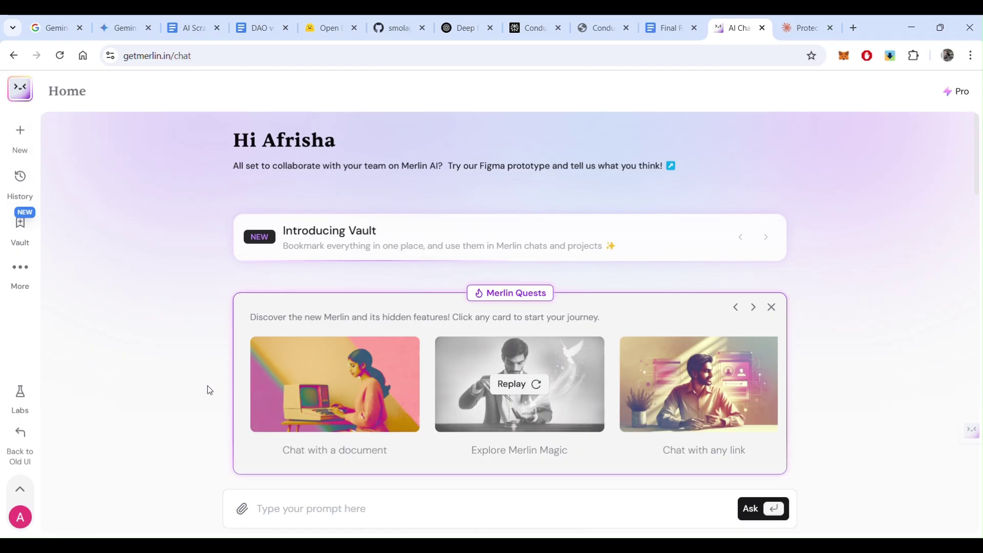
{"action": "left_click", "coordinate": [300, 509]}
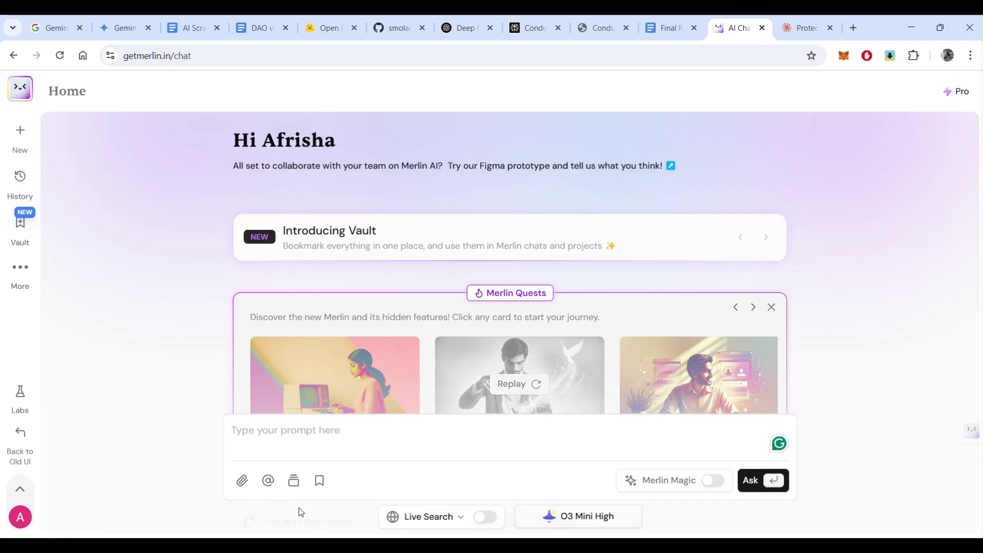
{"action": "left_click", "coordinate": [586, 523]}
{"action": "scroll", "coordinate": [429, 375], "scroll_direction": "down", "scroll_amount": 5}
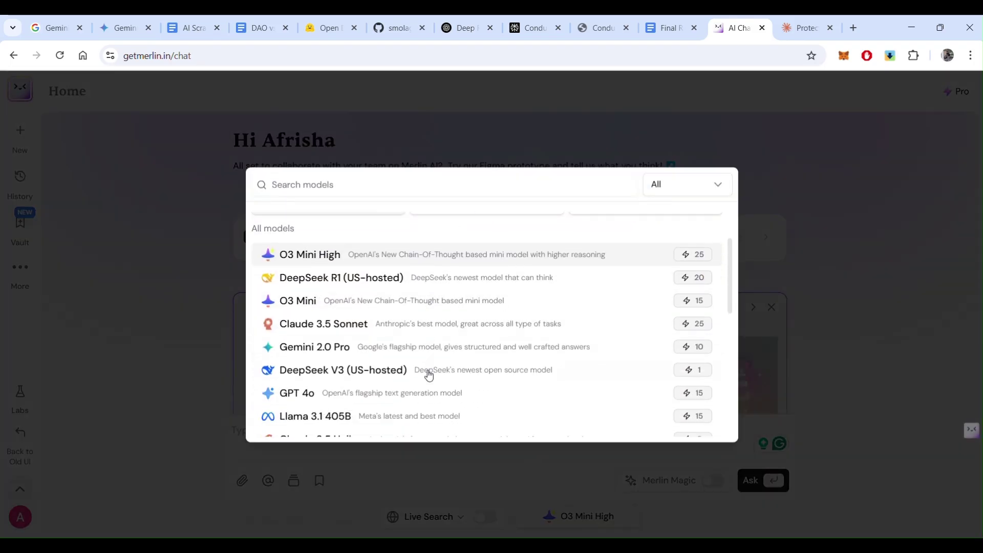
{"action": "scroll", "coordinate": [429, 374], "scroll_direction": "up", "scroll_amount": 3}
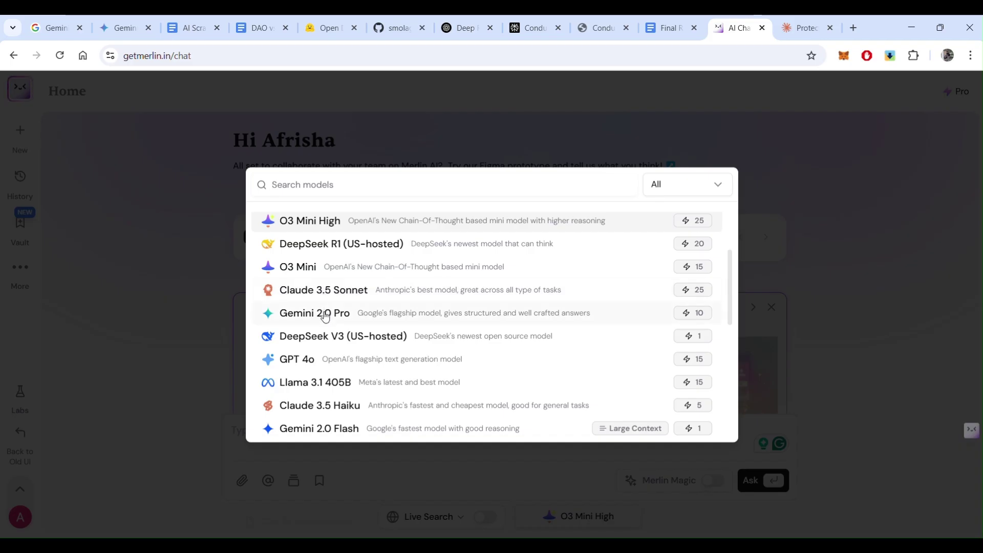
{"action": "scroll", "coordinate": [379, 290], "scroll_direction": "up", "scroll_amount": 2}
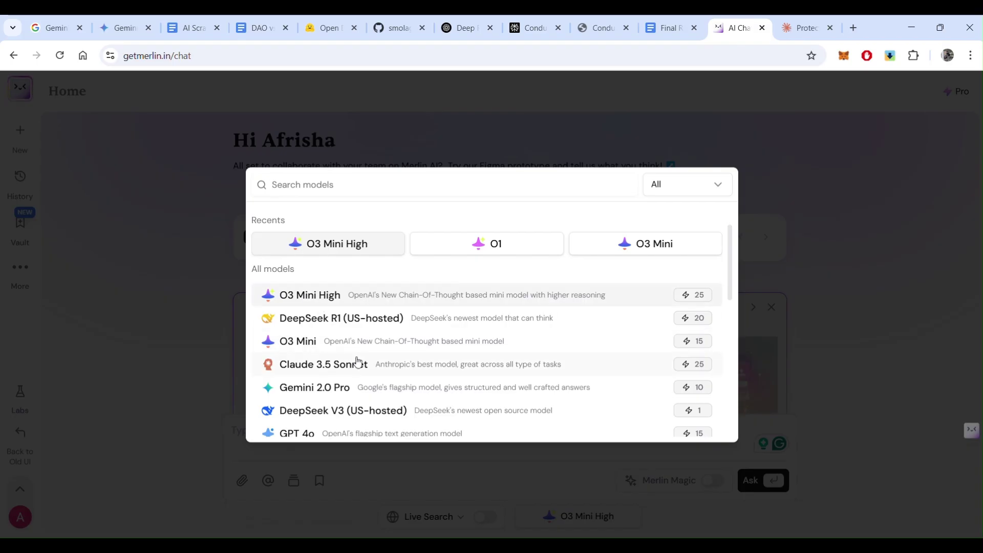
{"action": "scroll", "coordinate": [358, 361], "scroll_direction": "down", "scroll_amount": 2}
{"action": "scroll", "coordinate": [354, 366], "scroll_direction": "down", "scroll_amount": 1}
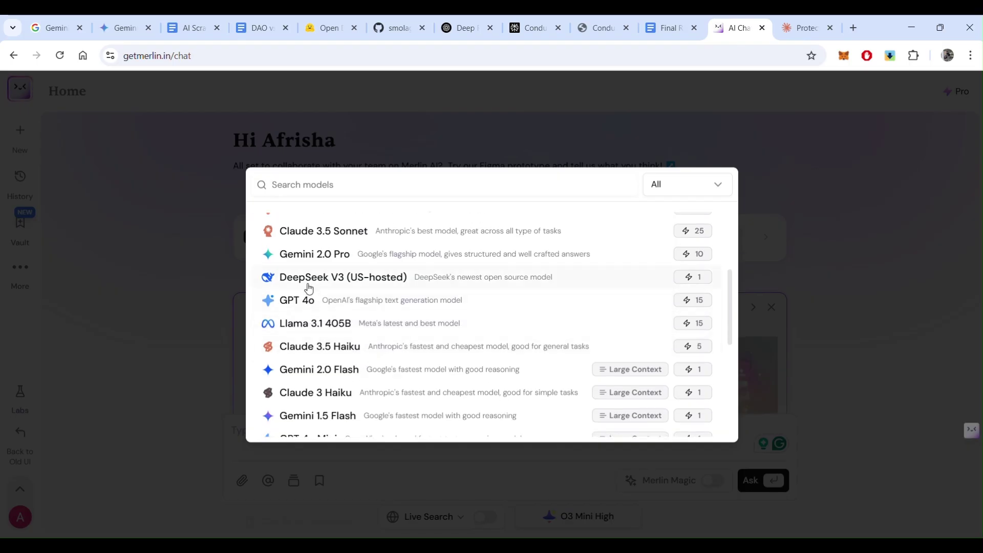
{"action": "scroll", "coordinate": [309, 291], "scroll_direction": "up", "scroll_amount": 2}
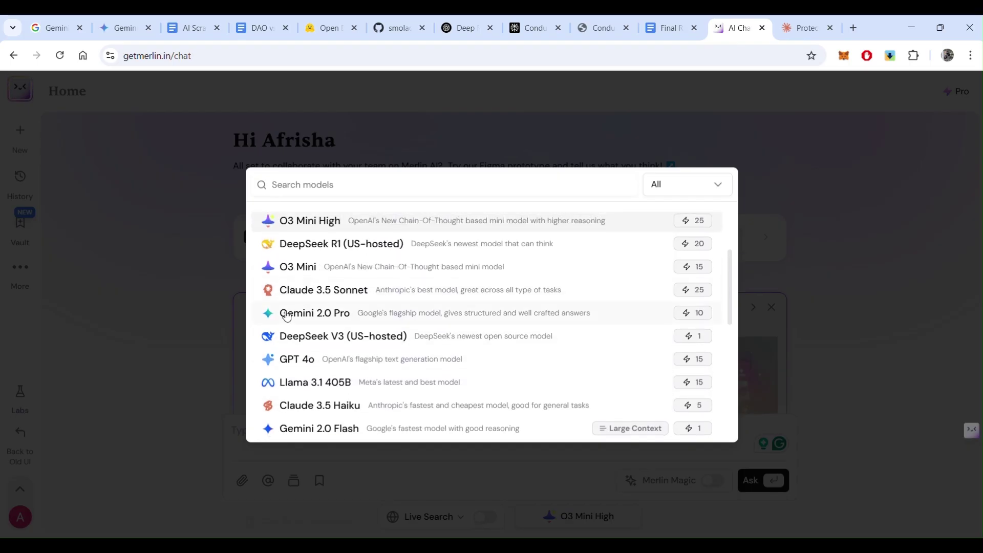
{"action": "scroll", "coordinate": [360, 317], "scroll_direction": "down", "scroll_amount": 2}
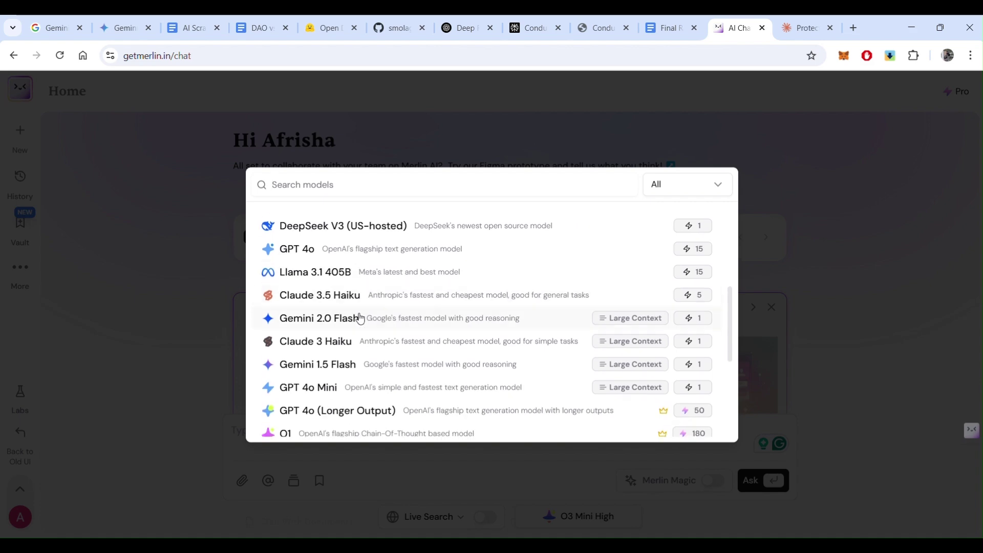
{"action": "scroll", "coordinate": [360, 317], "scroll_direction": "up", "scroll_amount": 3}
{"action": "scroll", "coordinate": [359, 318], "scroll_direction": "down", "scroll_amount": 3}
{"action": "scroll", "coordinate": [360, 318], "scroll_direction": "down", "scroll_amount": 2}
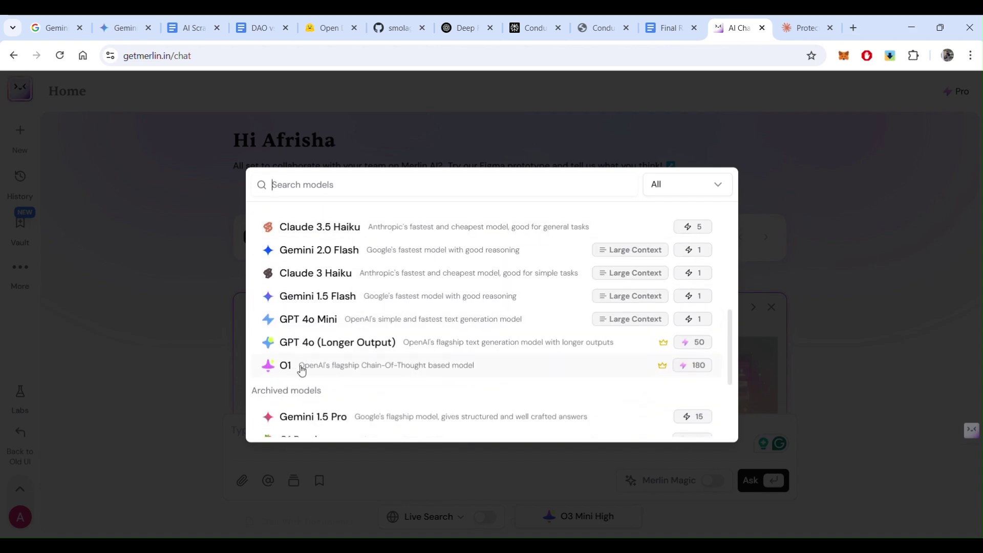
{"action": "left_click", "coordinate": [328, 368]}
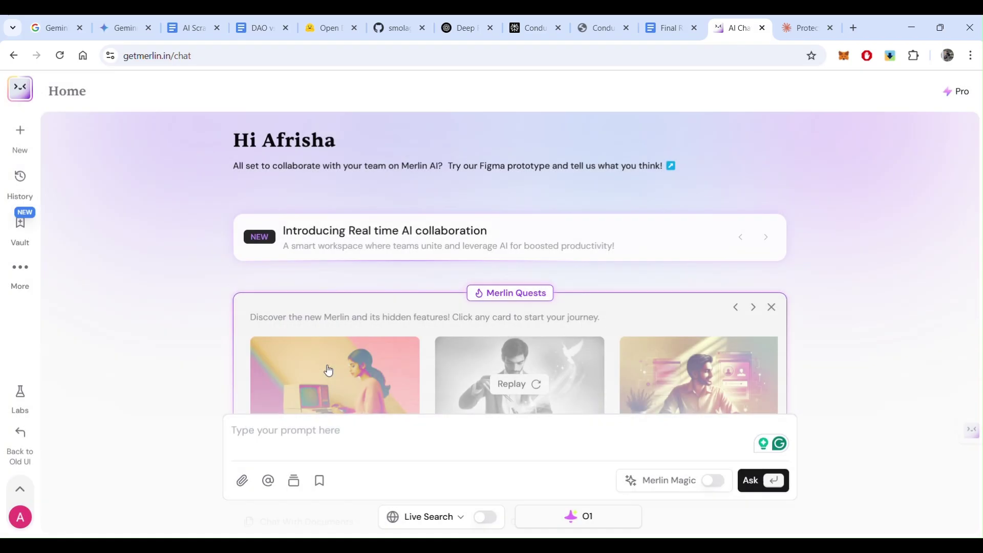
Enable Web Search and submit the prompt requesting an investigation of legal strategies against AI companies scraping a webpage without authorization.
{"action": "left_click", "coordinate": [485, 519]}
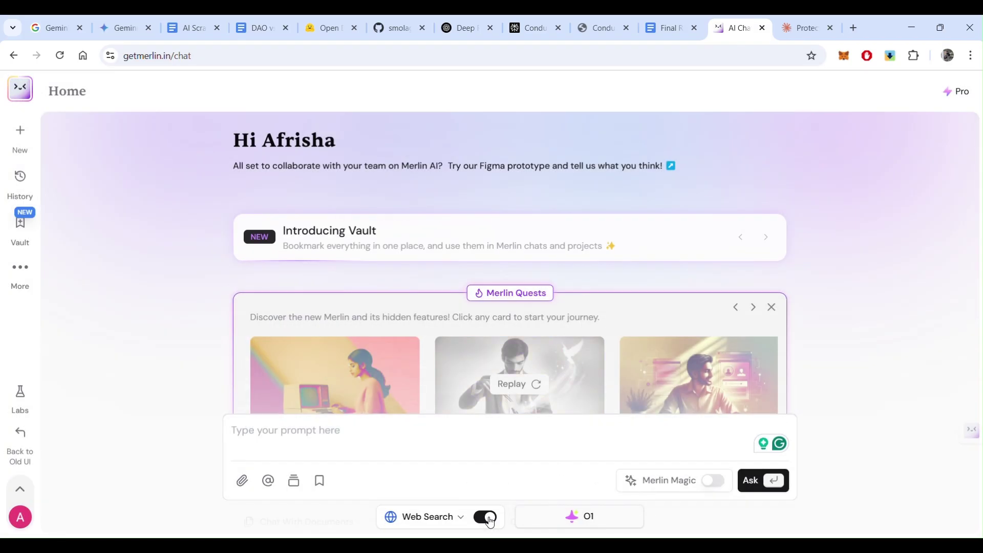
{"action": "left_click", "coordinate": [337, 438]}
{"action": "type", "text": "Conduct a thorough investigation to explore potential legal strategies against major AI companies—such as Google, OpenAI, Microsoft, Perplexity, and others—for scraping my webpage without proper authorization using their deep research agents. Identify any loopholes or gaps in these companies’ policies that might facilitate such actions without explicit consent. In your research, explain how these deep research agents function, including whether they gather data exclusively from websites with approved access or if they operate more broadly. Additionally, provide actionable advice for website owners on how to safeguard their content against unauthorized scraping, as well as outlining any available legal options."}
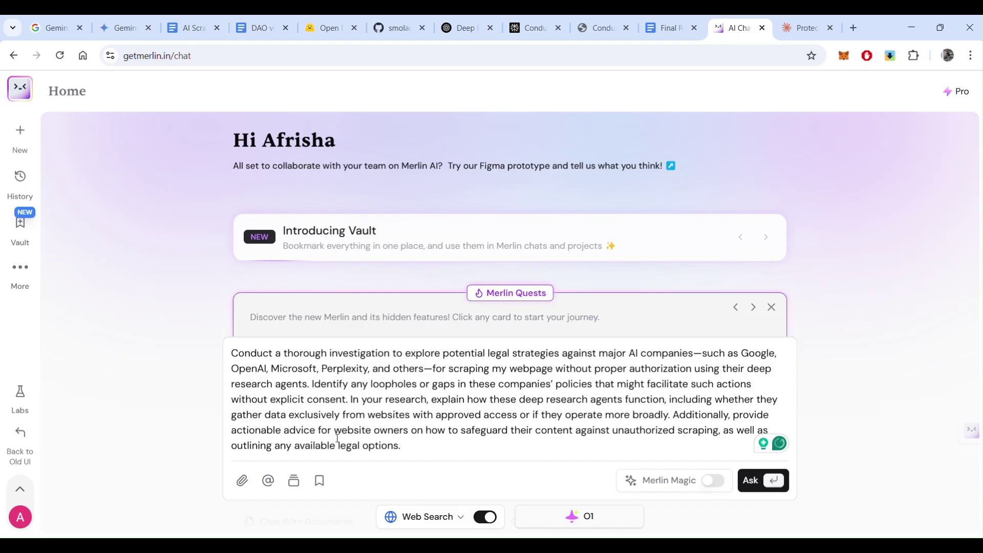
{"action": "key", "text": "Return"}
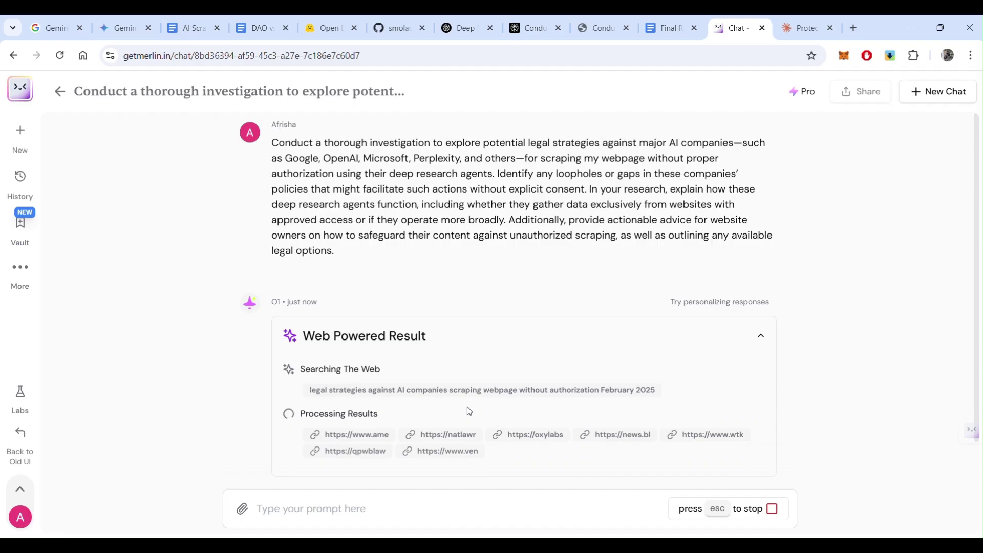
Read Merlin's answer from policy gaps and grounds for legal action through to the available legal pathways.
{"action": "scroll", "coordinate": [467, 406], "scroll_direction": "down", "scroll_amount": 3}
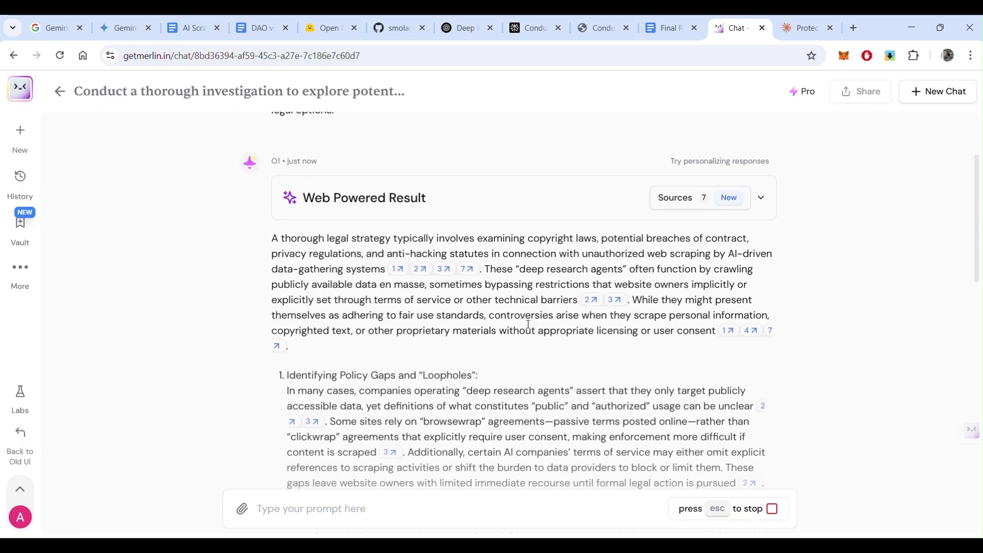
{"action": "scroll", "coordinate": [448, 360], "scroll_direction": "down", "scroll_amount": 3}
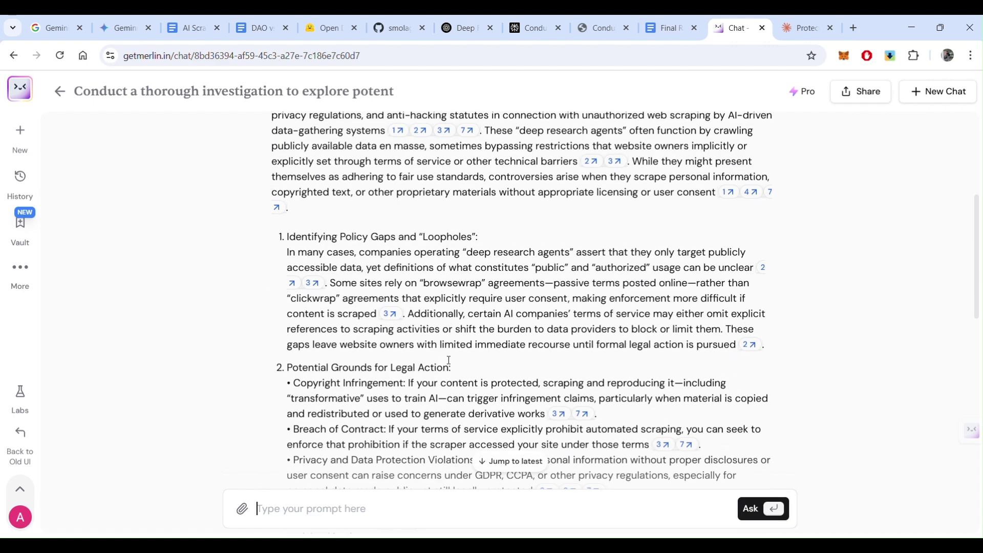
{"action": "scroll", "coordinate": [448, 360], "scroll_direction": "up", "scroll_amount": 2}
{"action": "scroll", "coordinate": [449, 360], "scroll_direction": "down", "scroll_amount": 7}
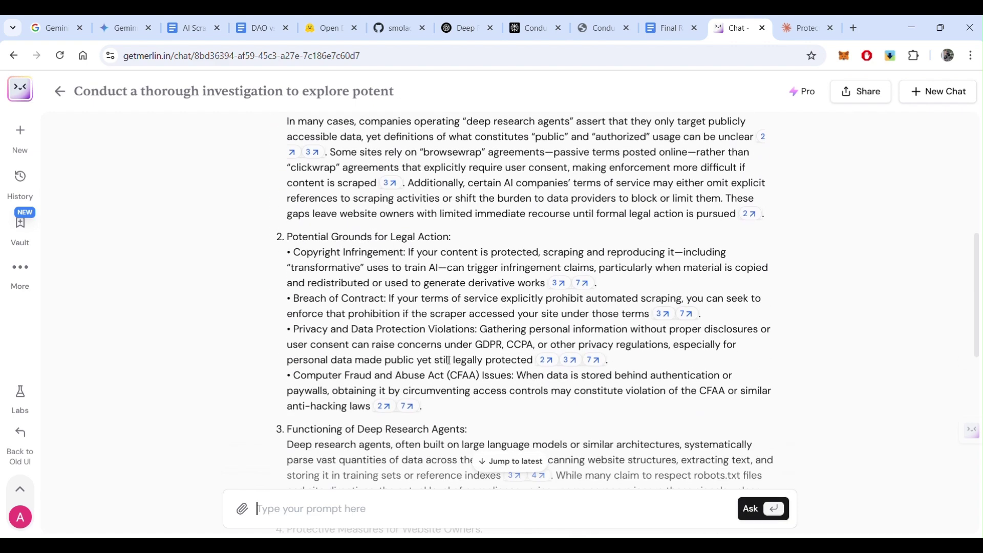
{"action": "scroll", "coordinate": [449, 360], "scroll_direction": "down", "scroll_amount": 4}
{"action": "scroll", "coordinate": [448, 360], "scroll_direction": "down", "scroll_amount": 3}
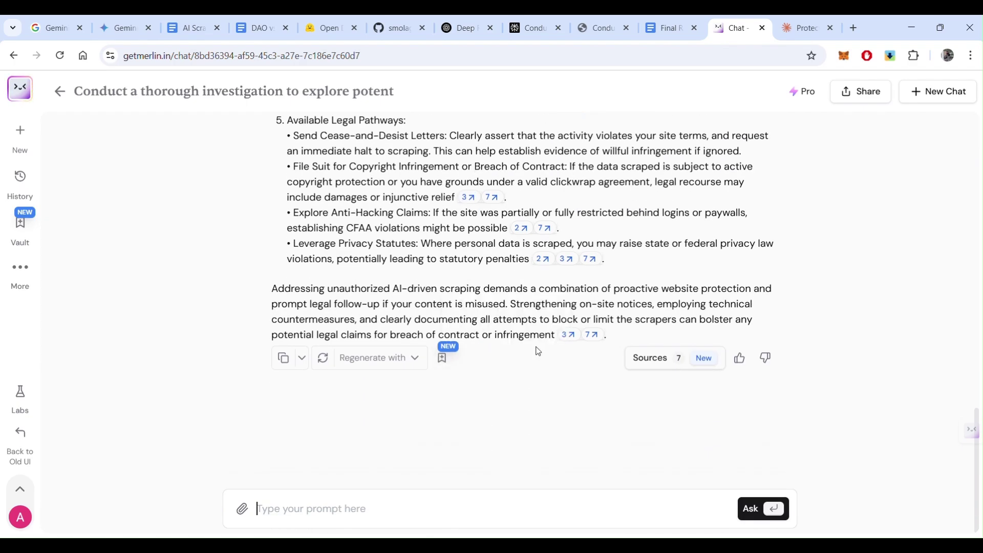
Show the answer's source list and review the cited sections back up to the original prompt.
{"action": "left_click", "coordinate": [644, 363]}
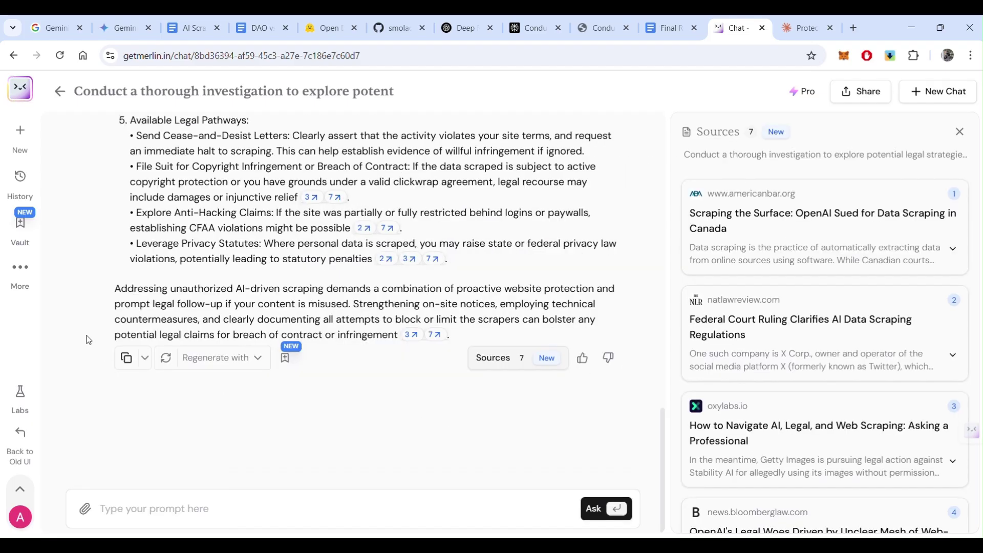
{"action": "left_click", "coordinate": [23, 270]}
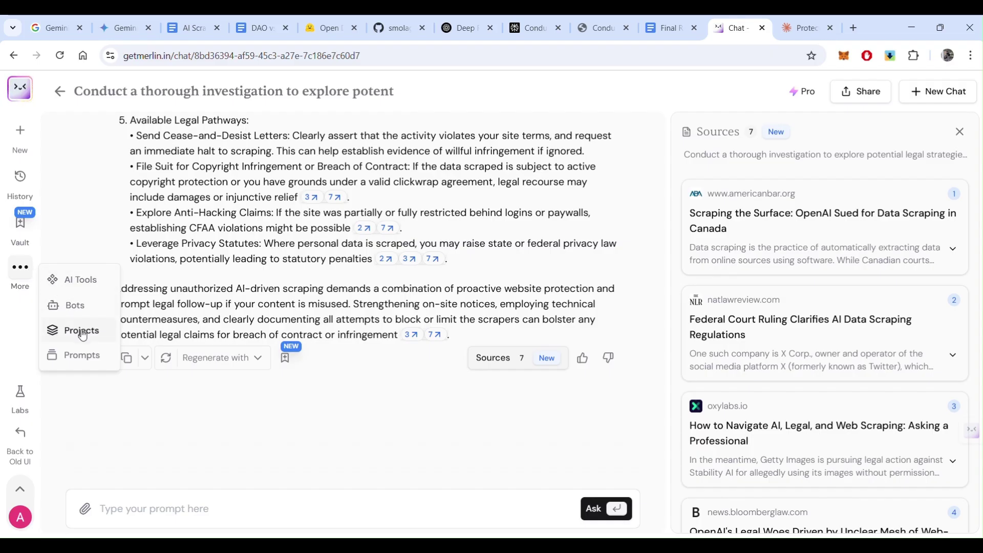
{"action": "left_click", "coordinate": [282, 299]}
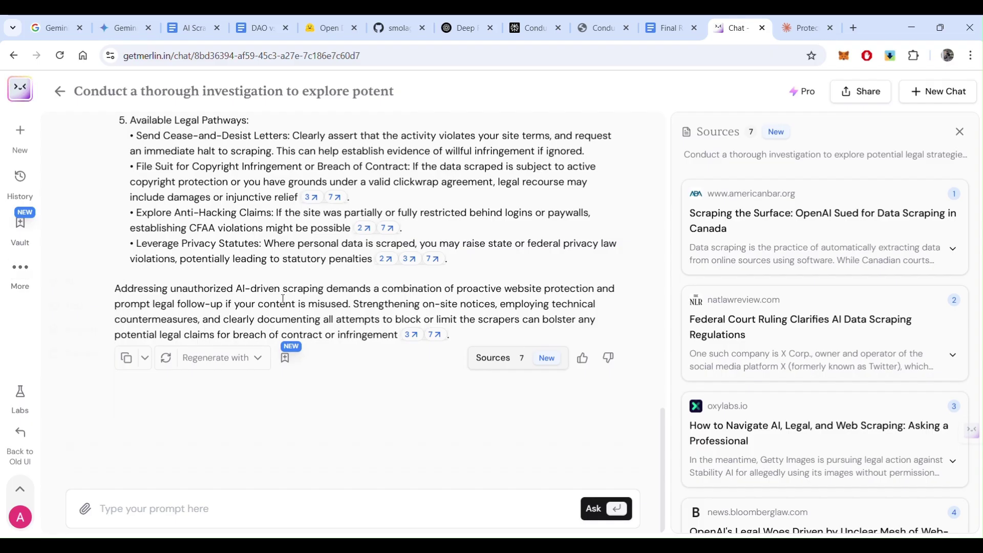
{"action": "scroll", "coordinate": [359, 301], "scroll_direction": "up", "scroll_amount": 6}
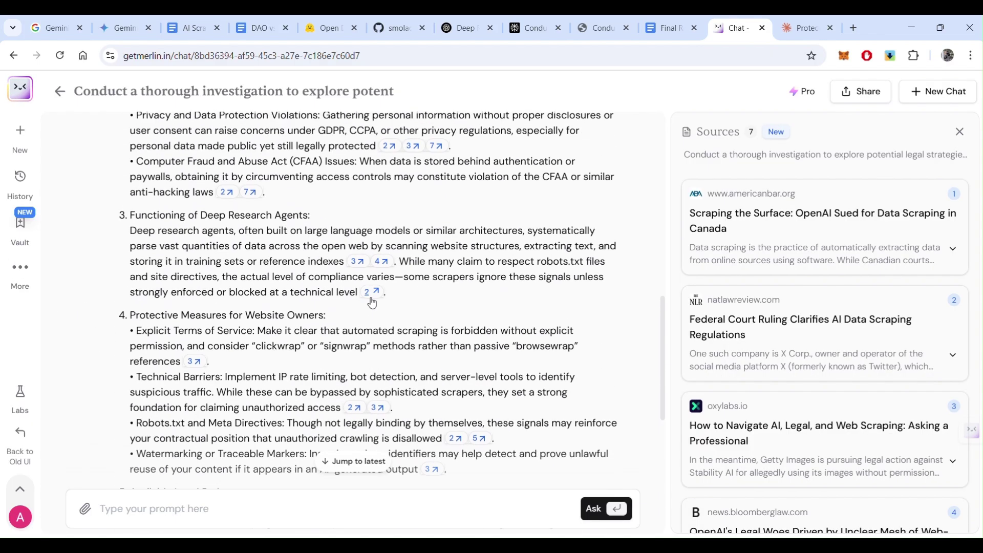
{"action": "scroll", "coordinate": [371, 302], "scroll_direction": "up", "scroll_amount": 6}
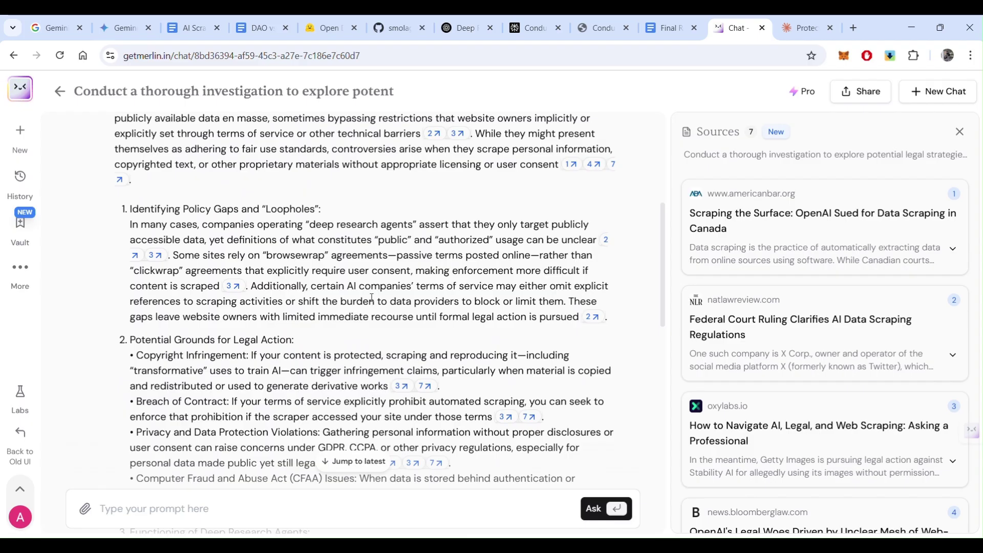
{"action": "scroll", "coordinate": [372, 299], "scroll_direction": "up", "scroll_amount": 6}
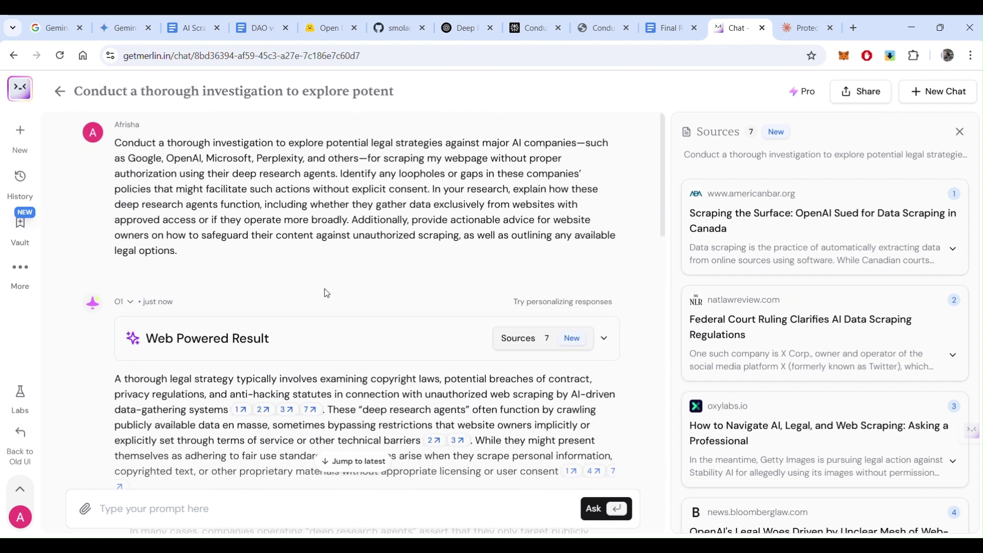
Switch to the Notepad notes and review the Gemini, Hugging Face, Perplexity, OpenAI and Merlin entries, ending at the deep research definition.
{"action": "key", "text": "alt+Tab"}
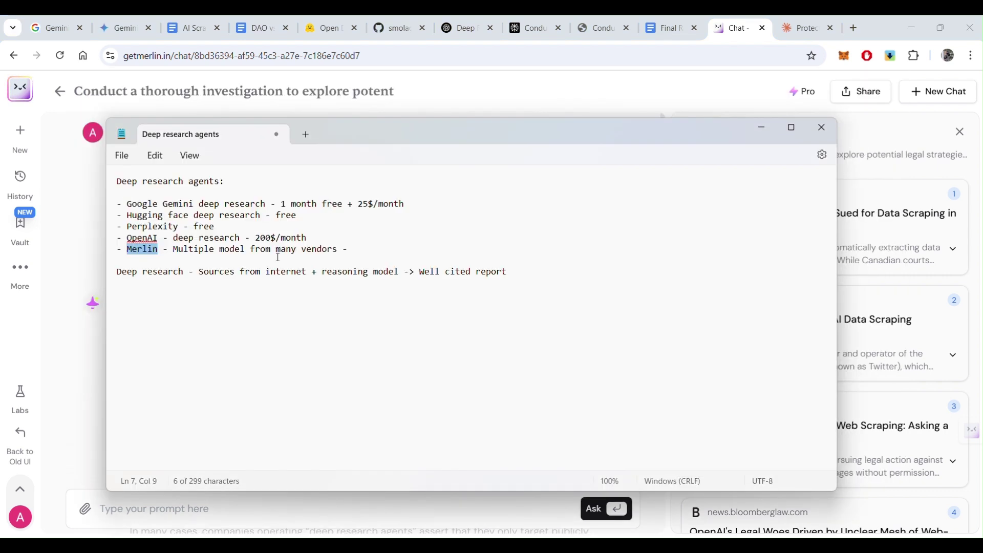
{"action": "left_click_drag", "start_coordinate": [126, 204], "coordinate": [269, 205]}
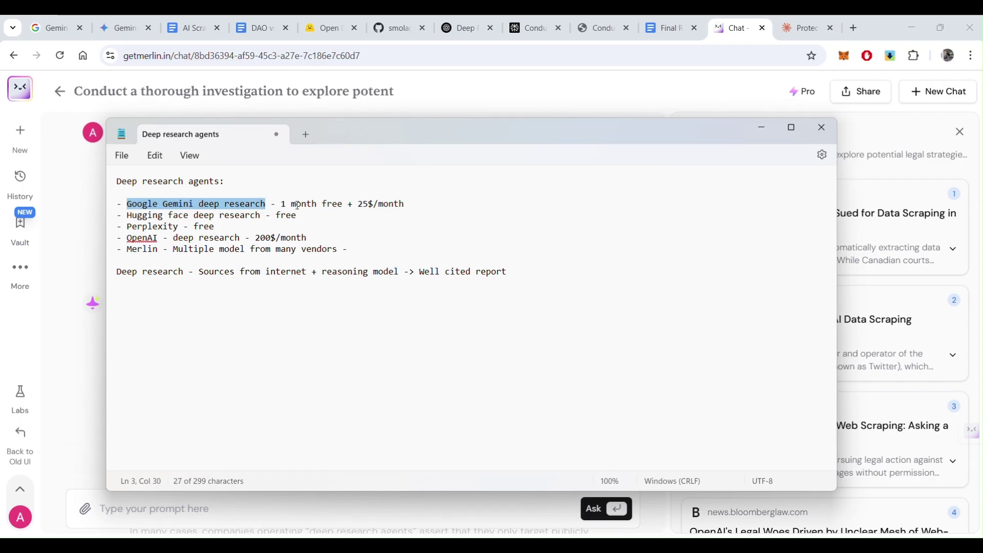
{"action": "left_click", "coordinate": [161, 240]}
{"action": "left_click_drag", "start_coordinate": [163, 242], "coordinate": [129, 244]}
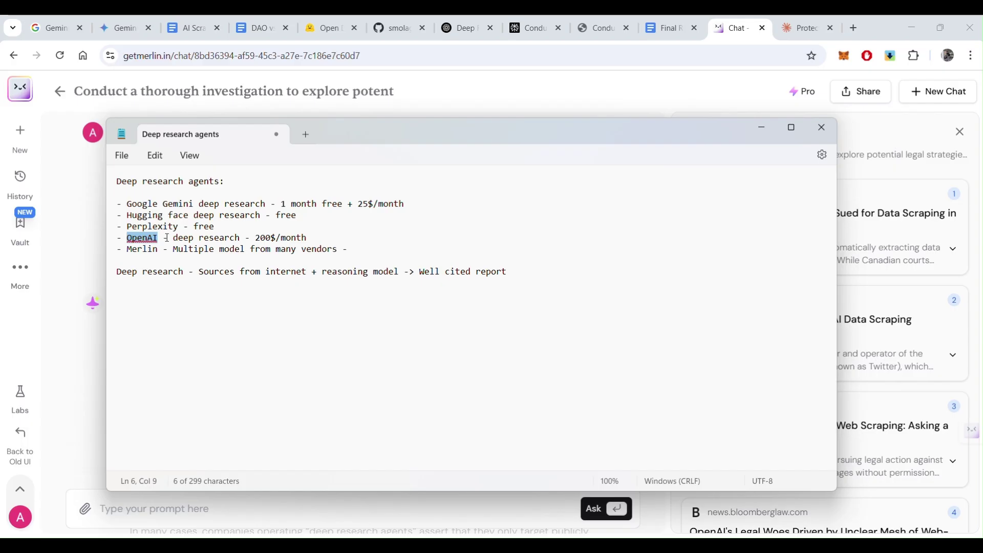
{"action": "left_click_drag", "start_coordinate": [128, 204], "coordinate": [268, 203]}
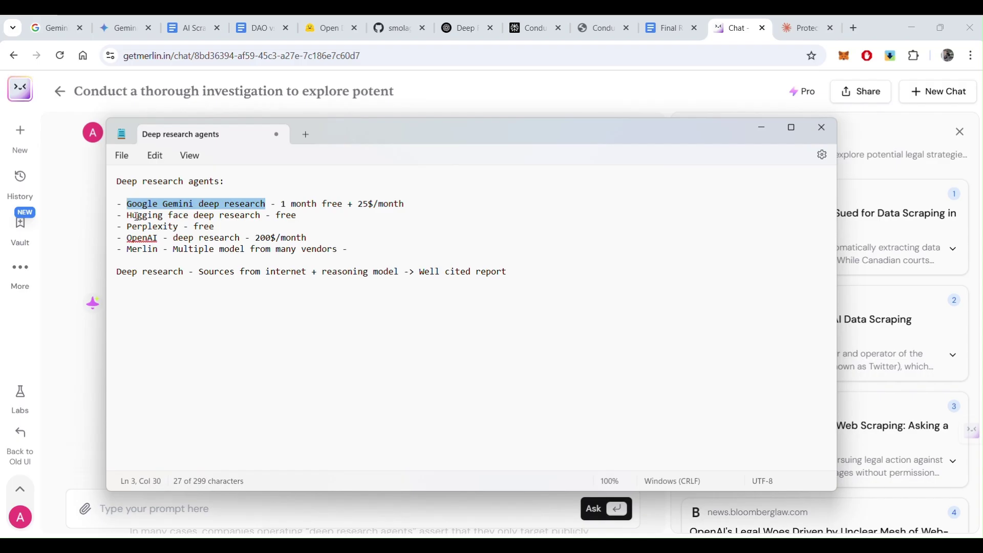
{"action": "left_click_drag", "start_coordinate": [128, 216], "coordinate": [265, 218]}
{"action": "left_click_drag", "start_coordinate": [263, 215], "coordinate": [259, 216]}
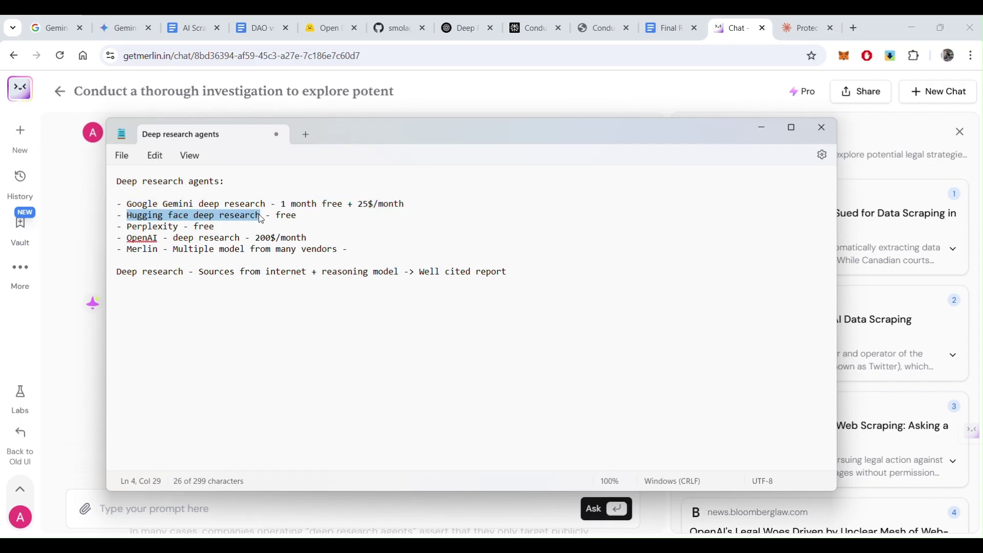
{"action": "left_click", "coordinate": [197, 218]}
{"action": "double_click", "coordinate": [156, 228]}
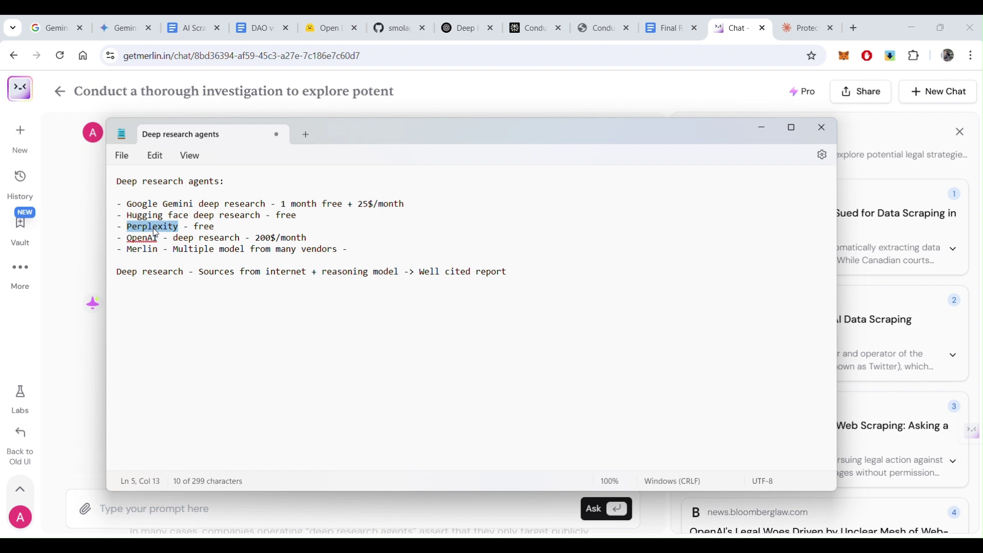
{"action": "left_click", "coordinate": [148, 250]}
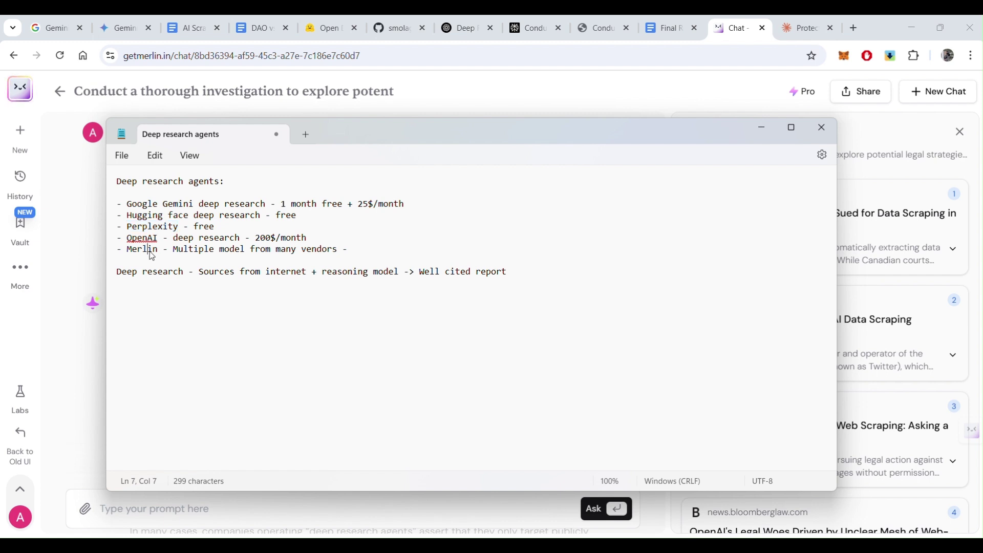
{"action": "left_click", "coordinate": [514, 272]}
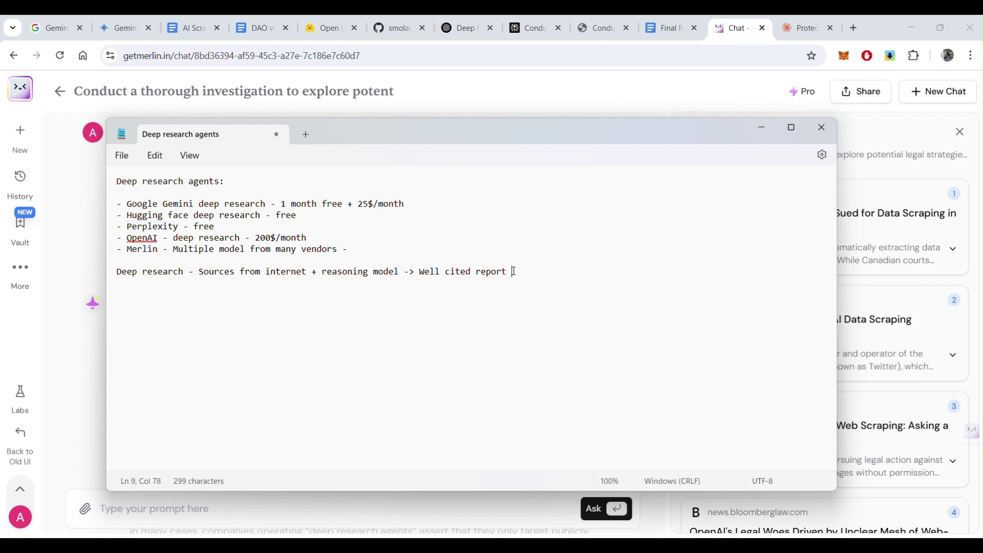